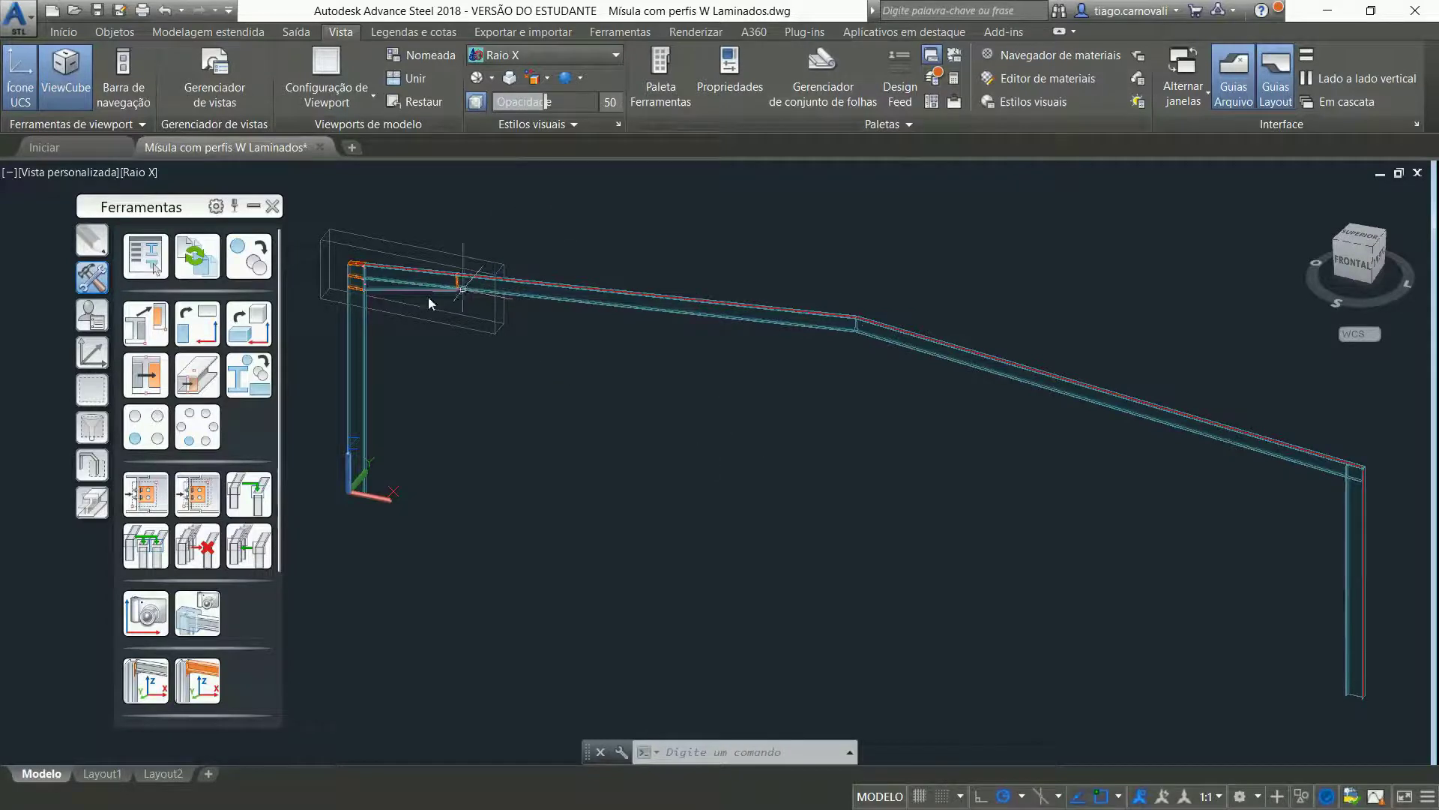
- Check the section and material properties of the haunch beam under the rafter at the column corner
scroll(330, 270, "up", 5)
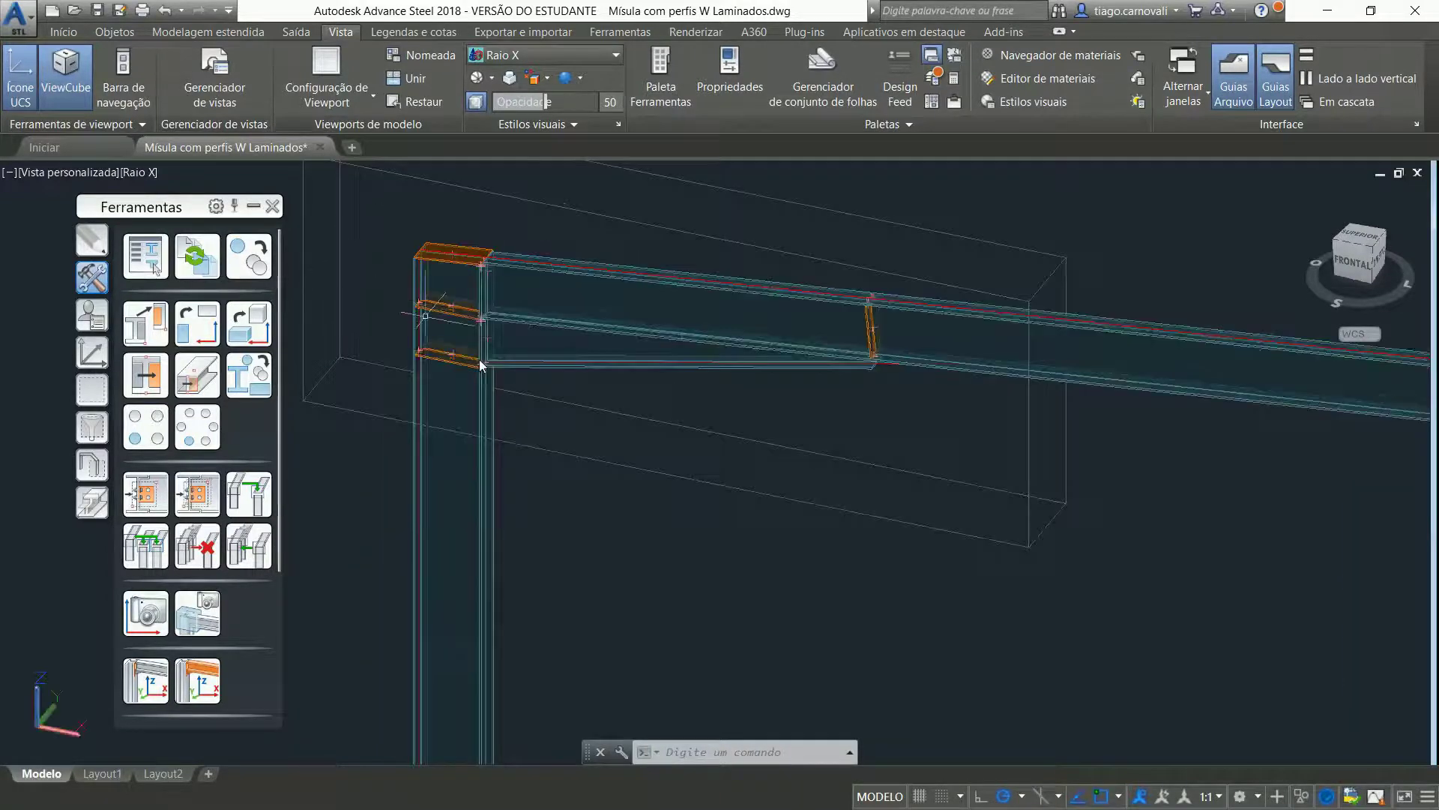
middle_click_drag(542, 390, 641, 400)
key("Escape")
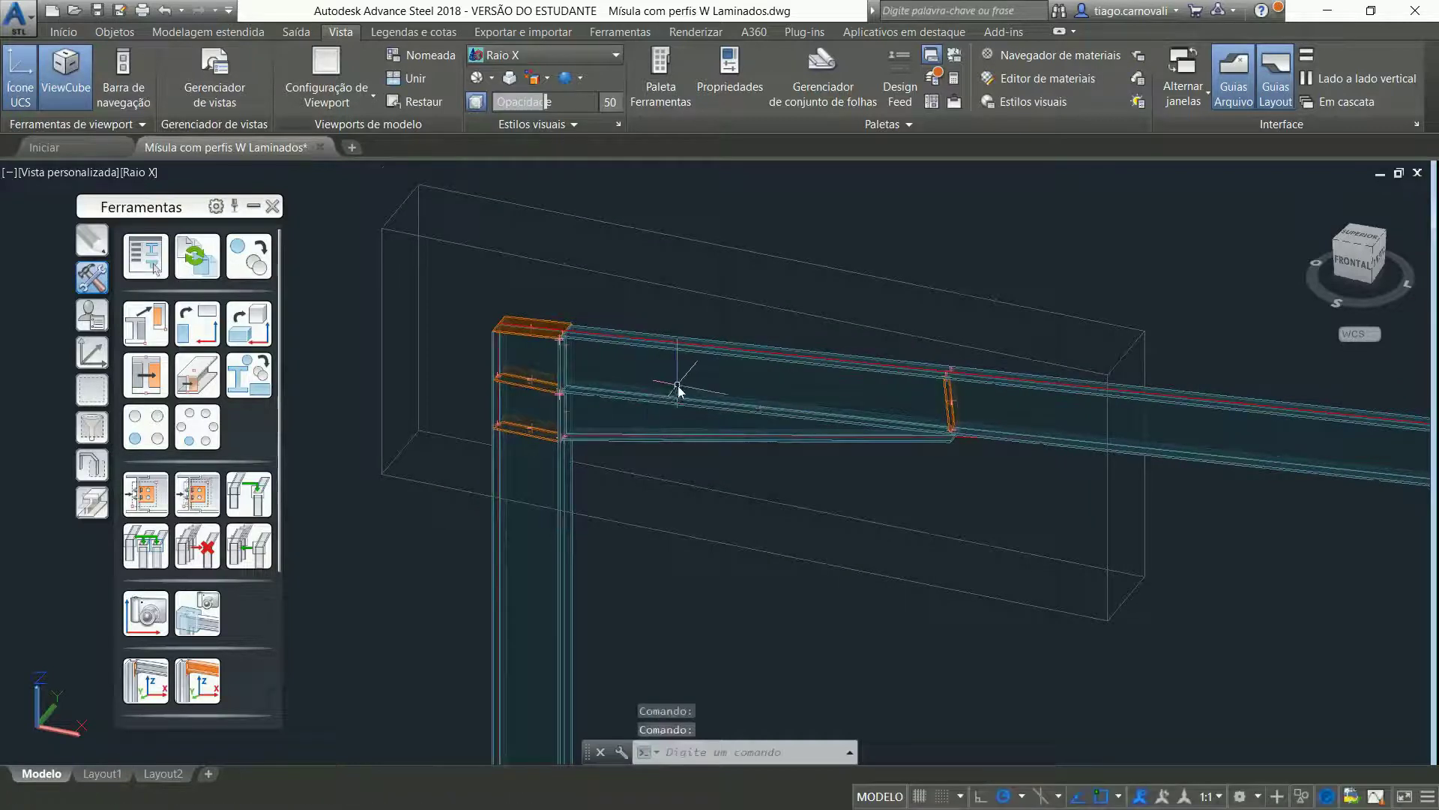
mouse_move(679, 389)
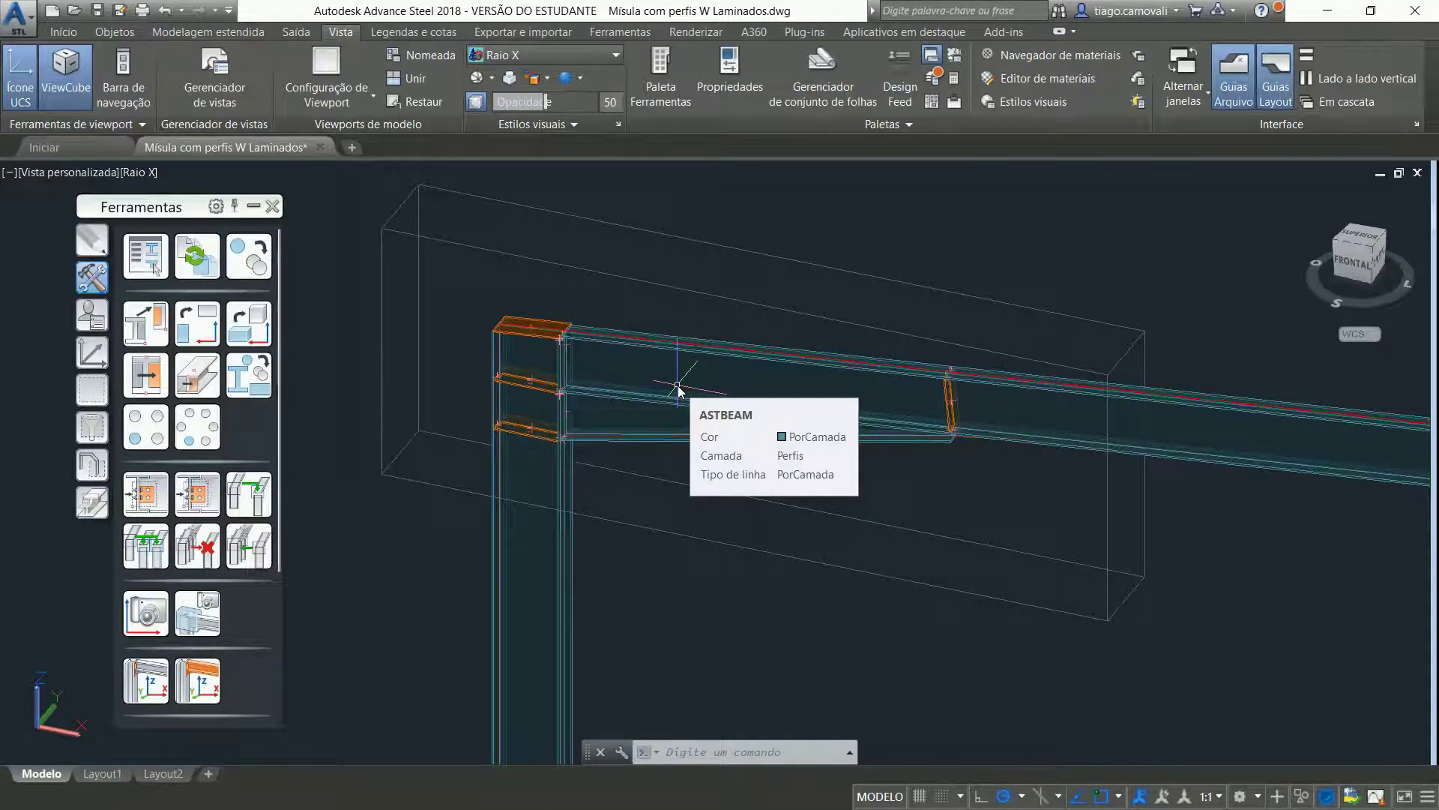
left_click(628, 430)
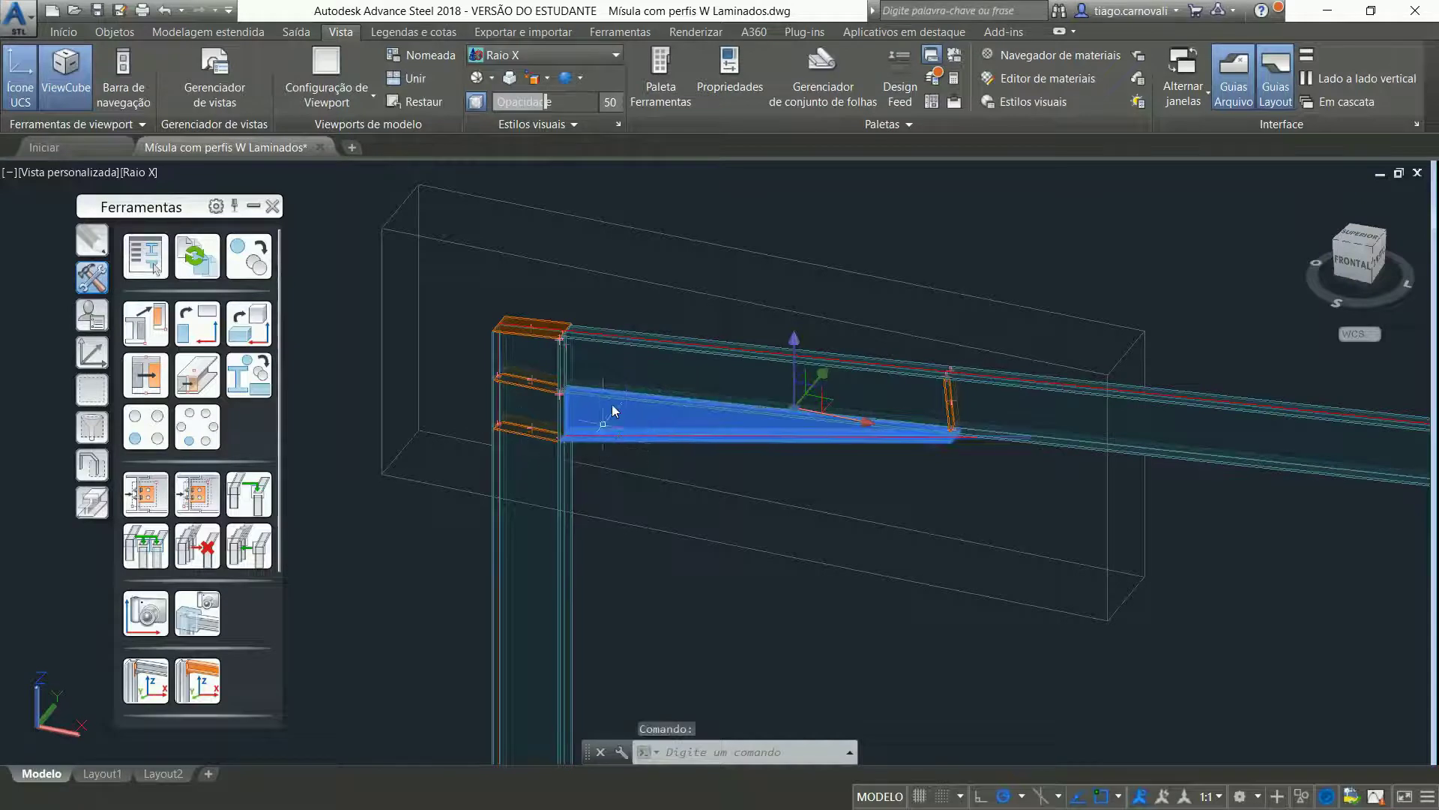
double_click(618, 413)
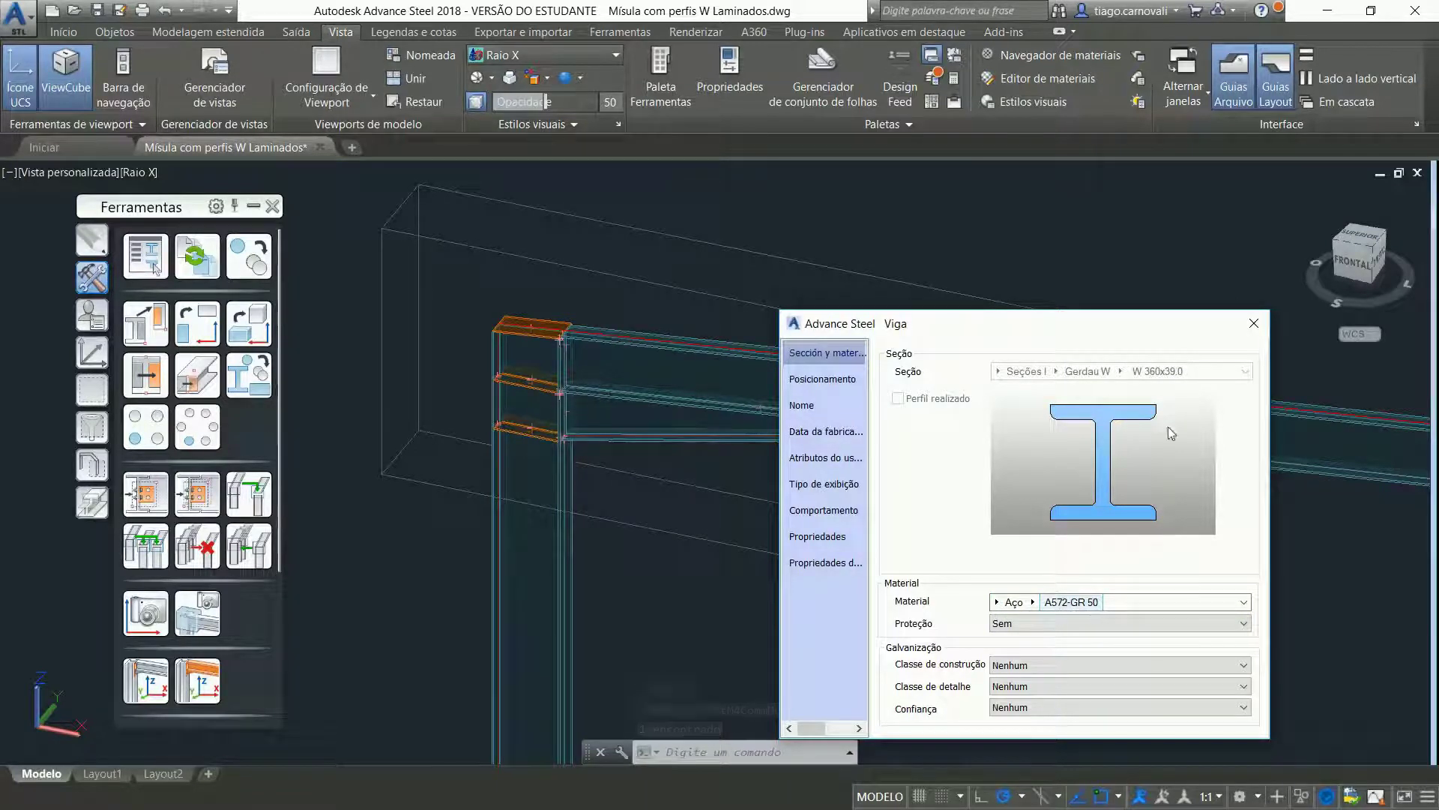
left_click(1252, 327)
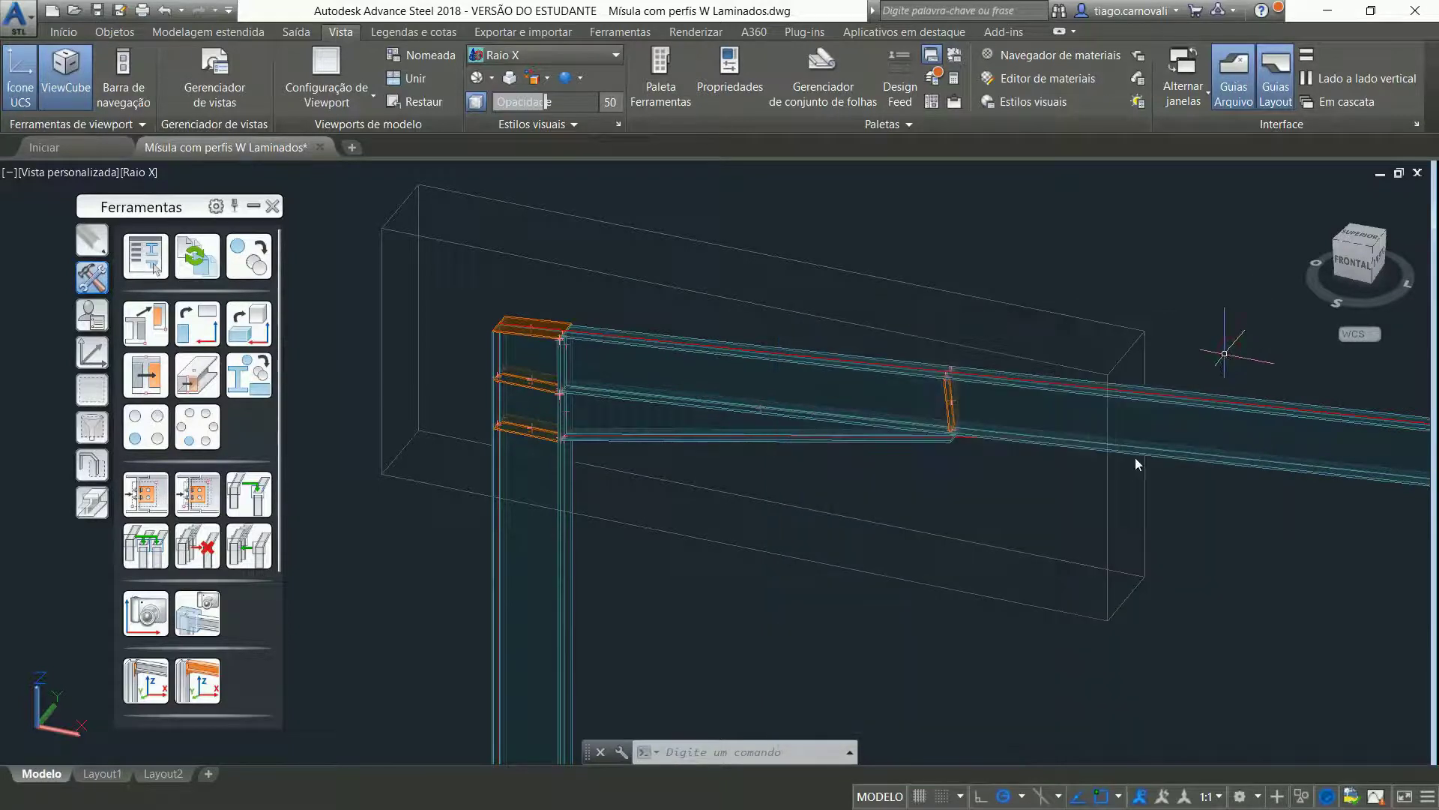
- Check the material properties of the rafter stiffener plate at the haunch end and of the column's cap plate
scroll(951, 411, "up", 2)
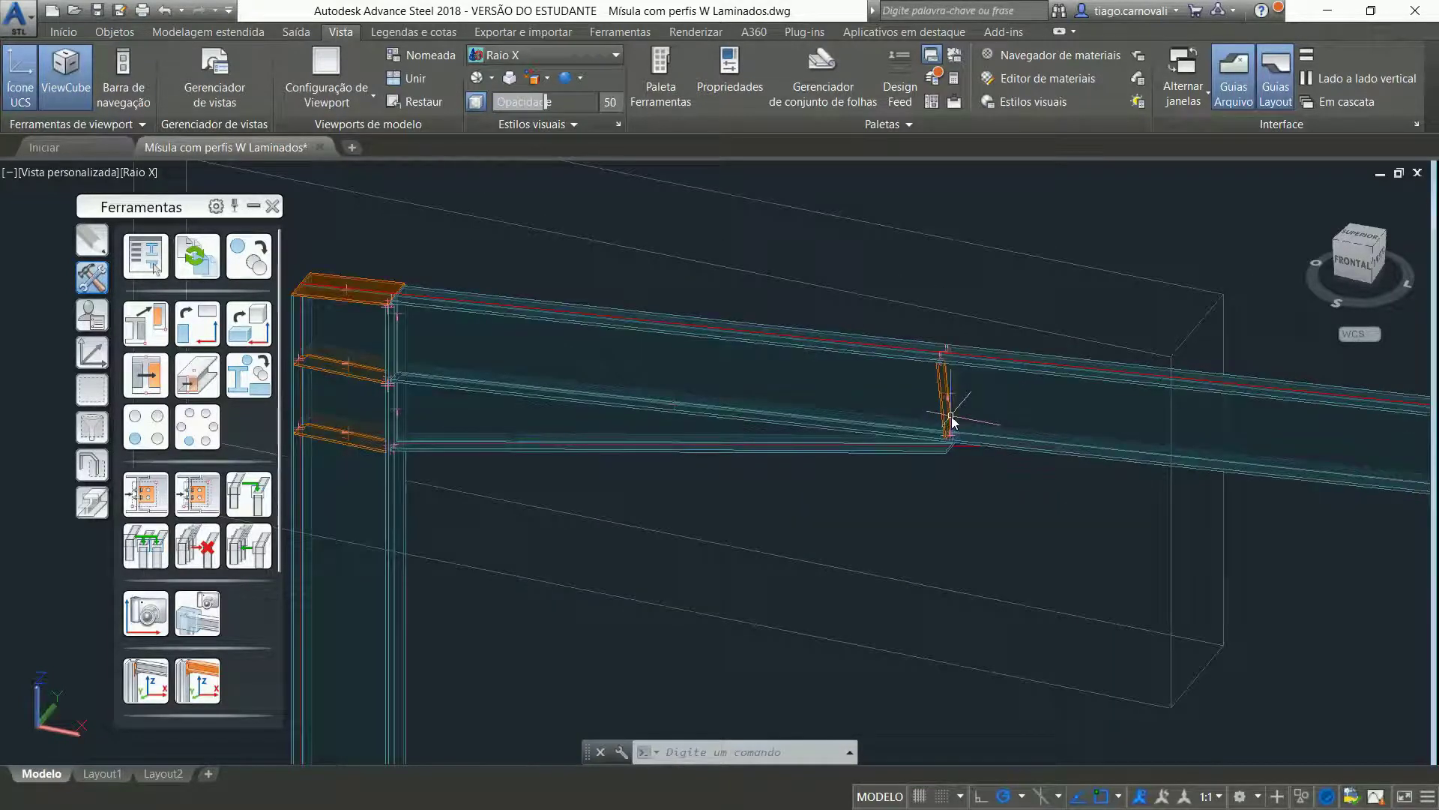
double_click(949, 420)
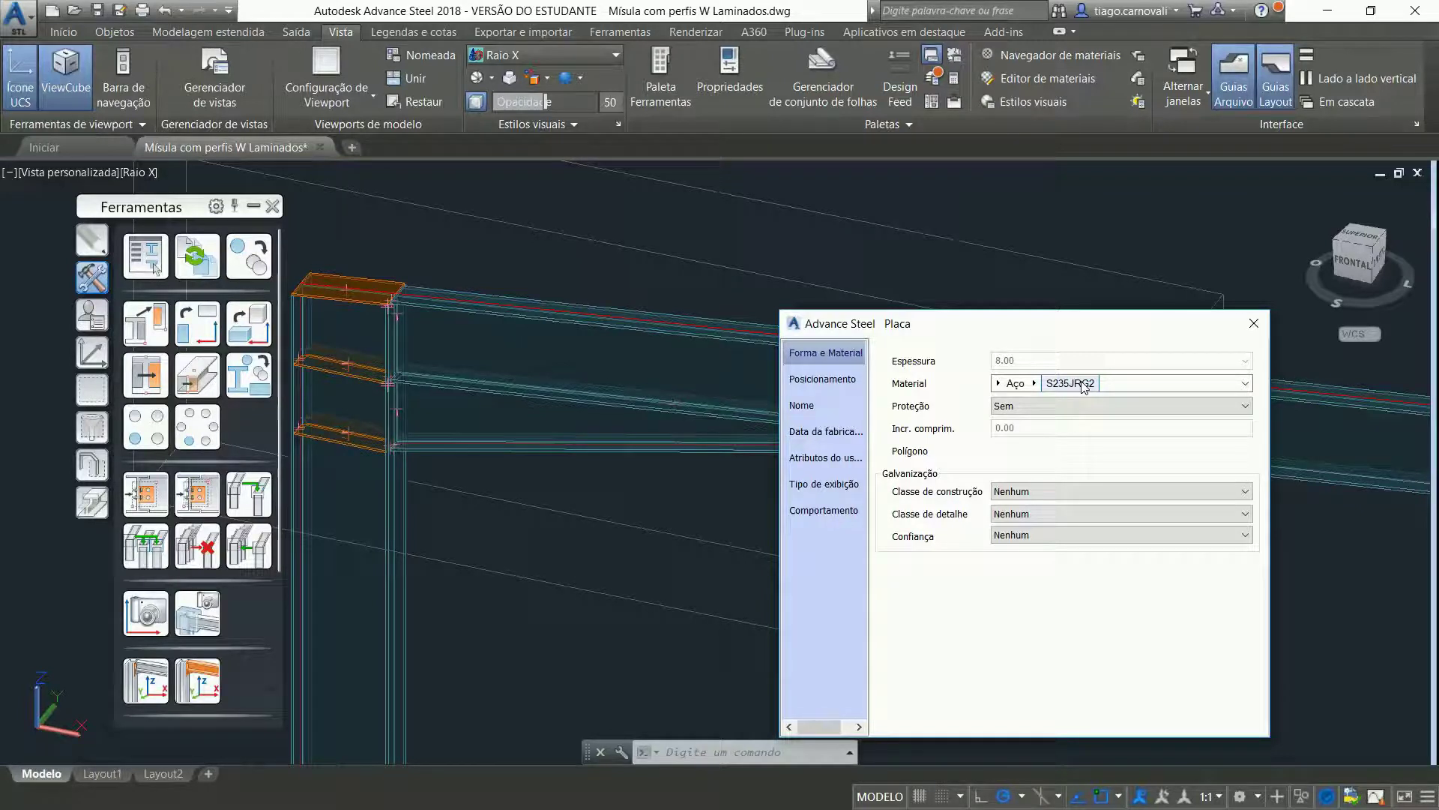
left_click(1253, 327)
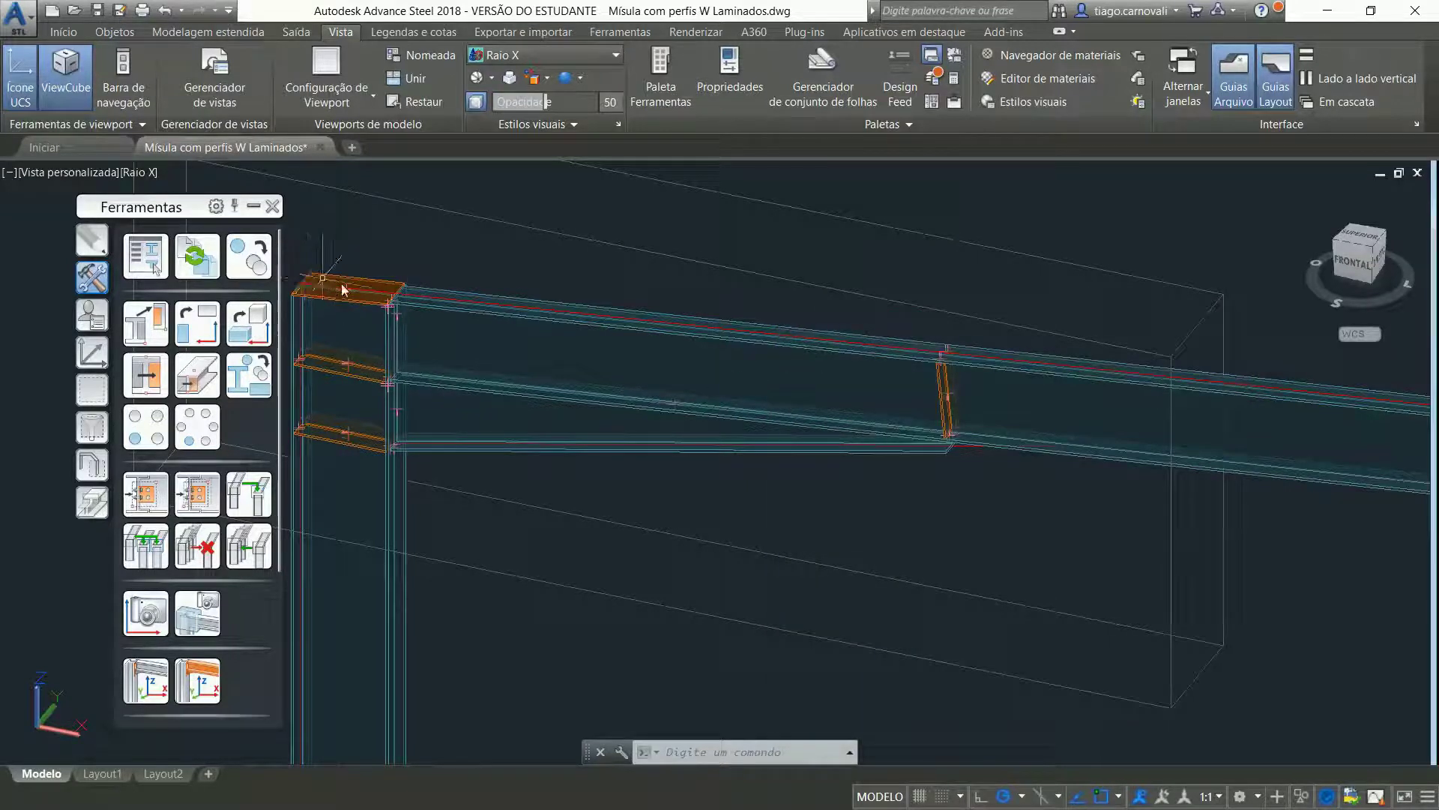
double_click(381, 290)
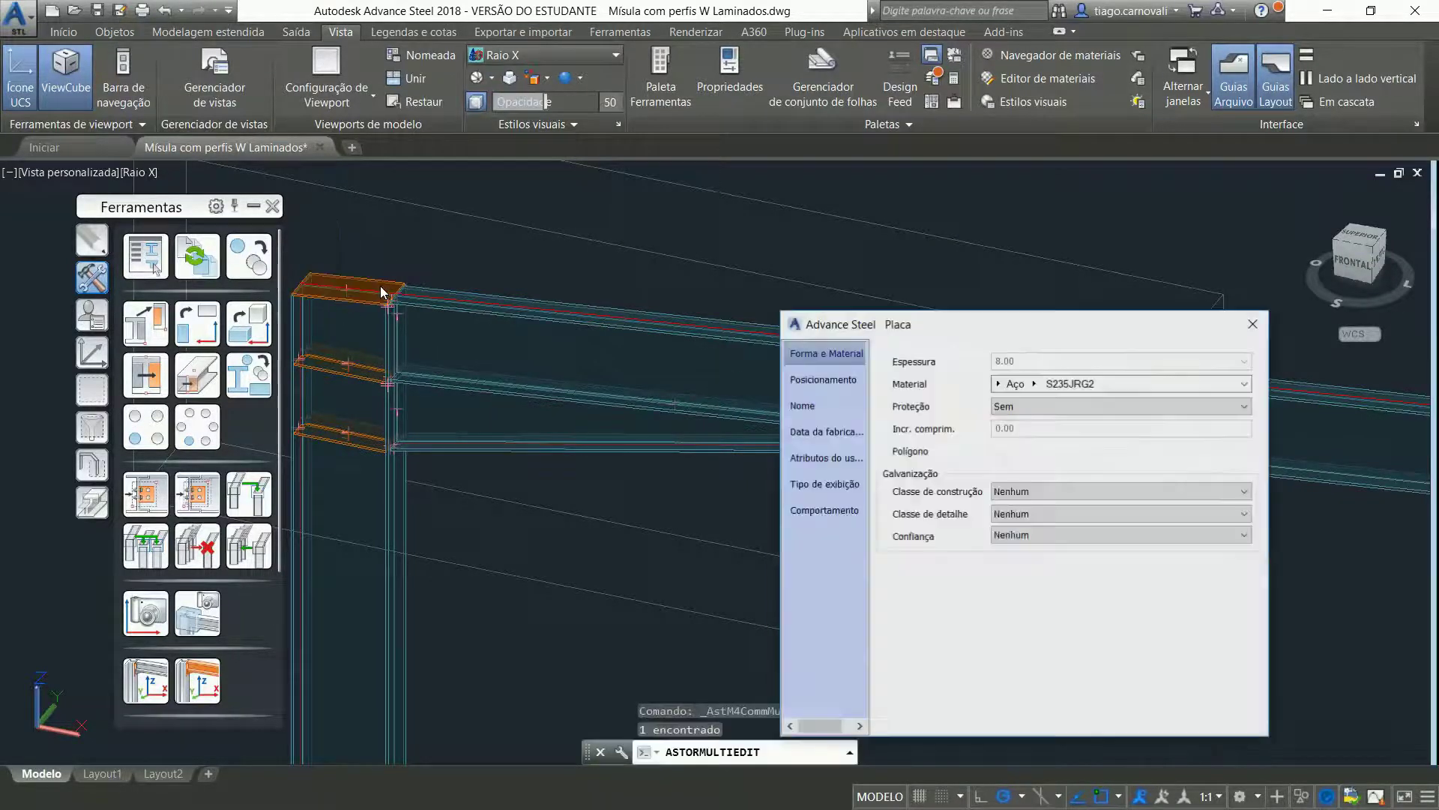
left_click(1253, 323)
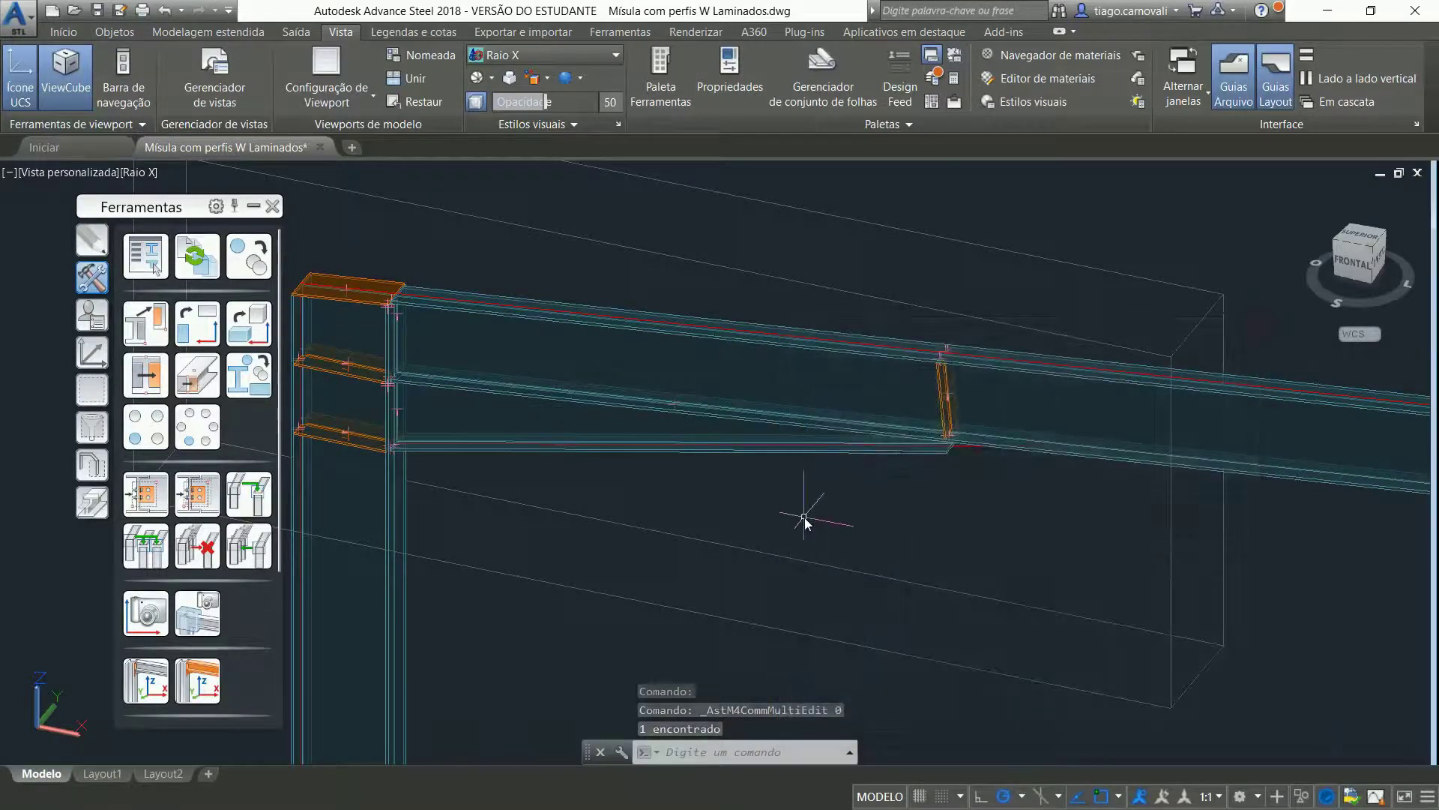
- Window-select the haunch connection's objects, search the current selection for plates (Placa) only, and mark them
scroll(803, 518, "down", 2)
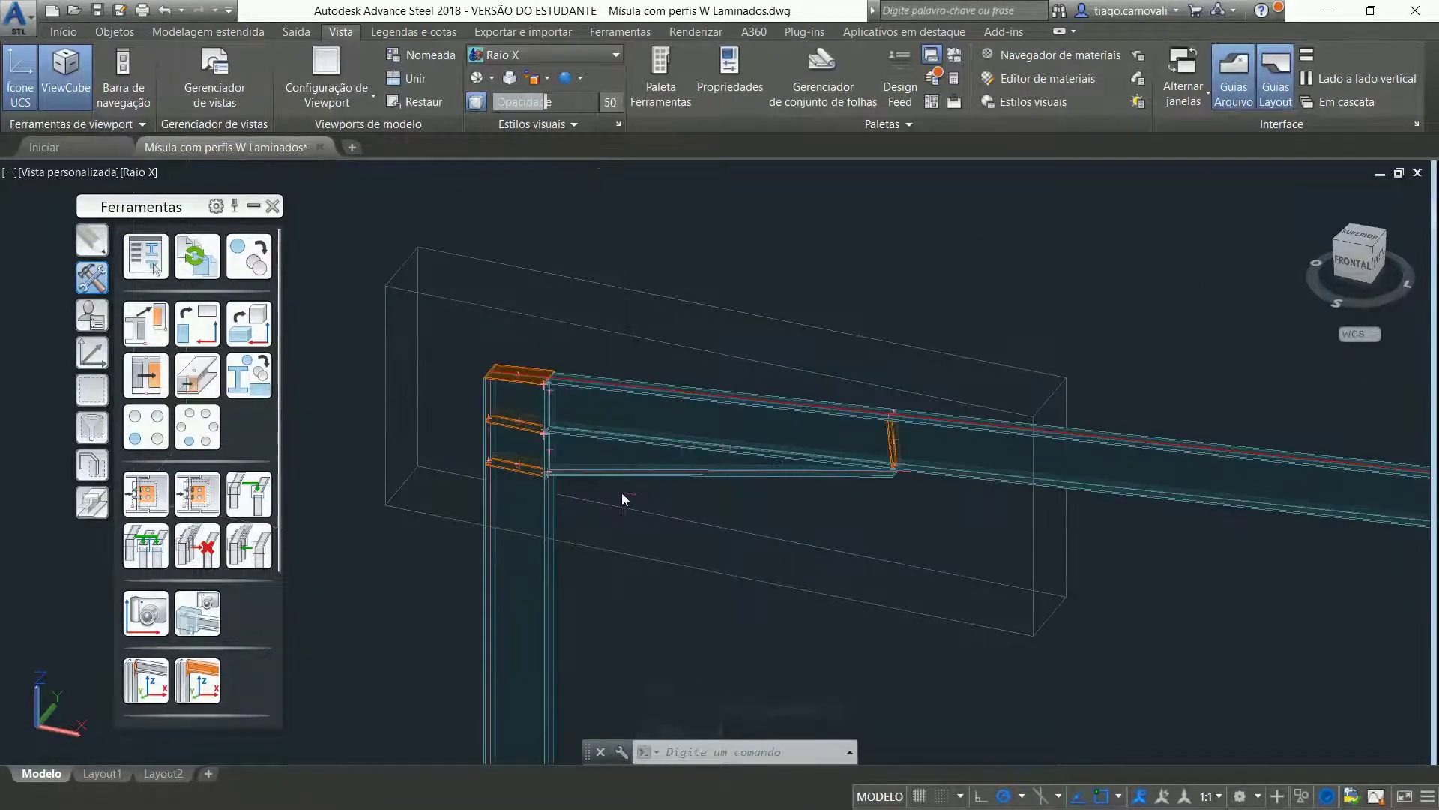
middle_click_drag(622, 499, 659, 492)
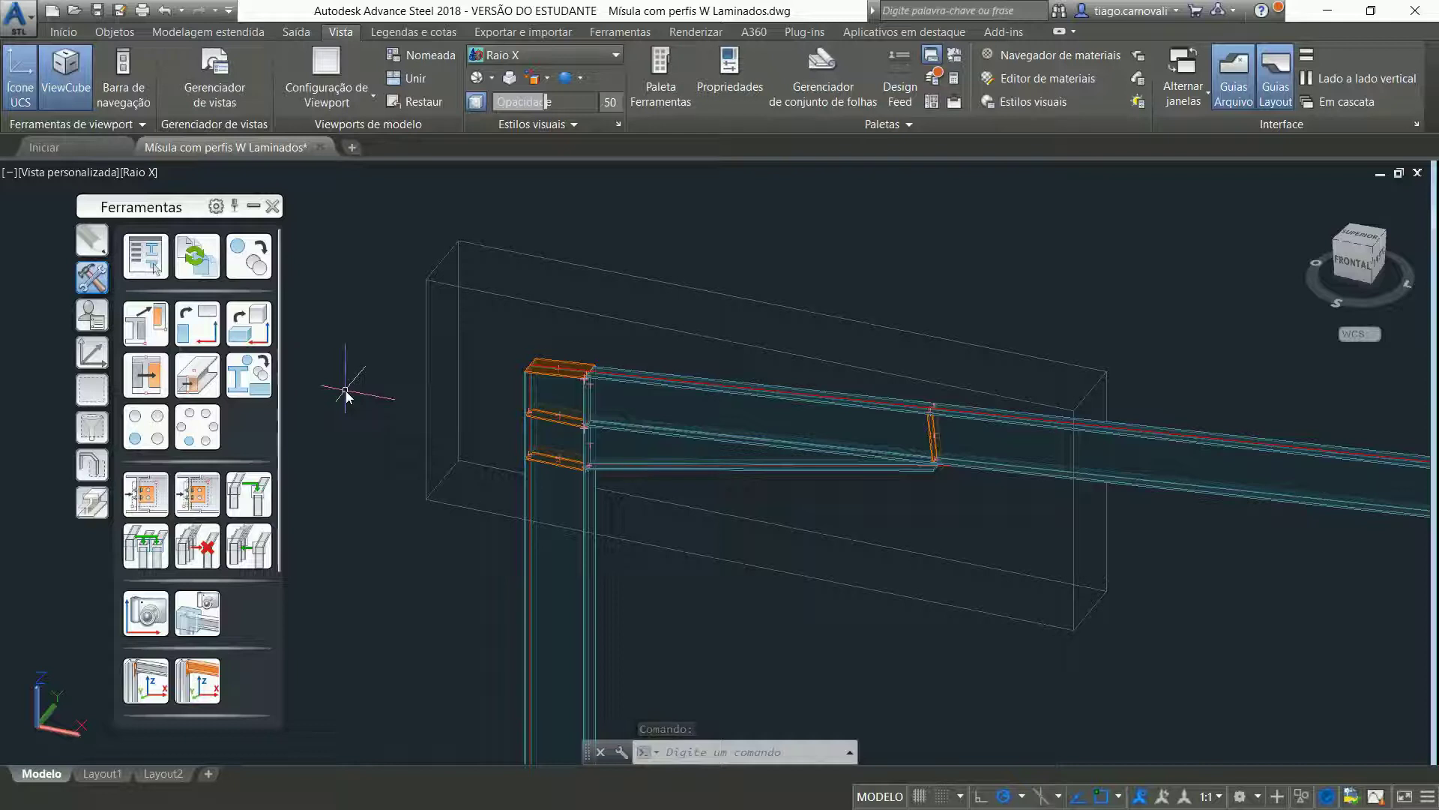
left_click(95, 358)
left_click(89, 395)
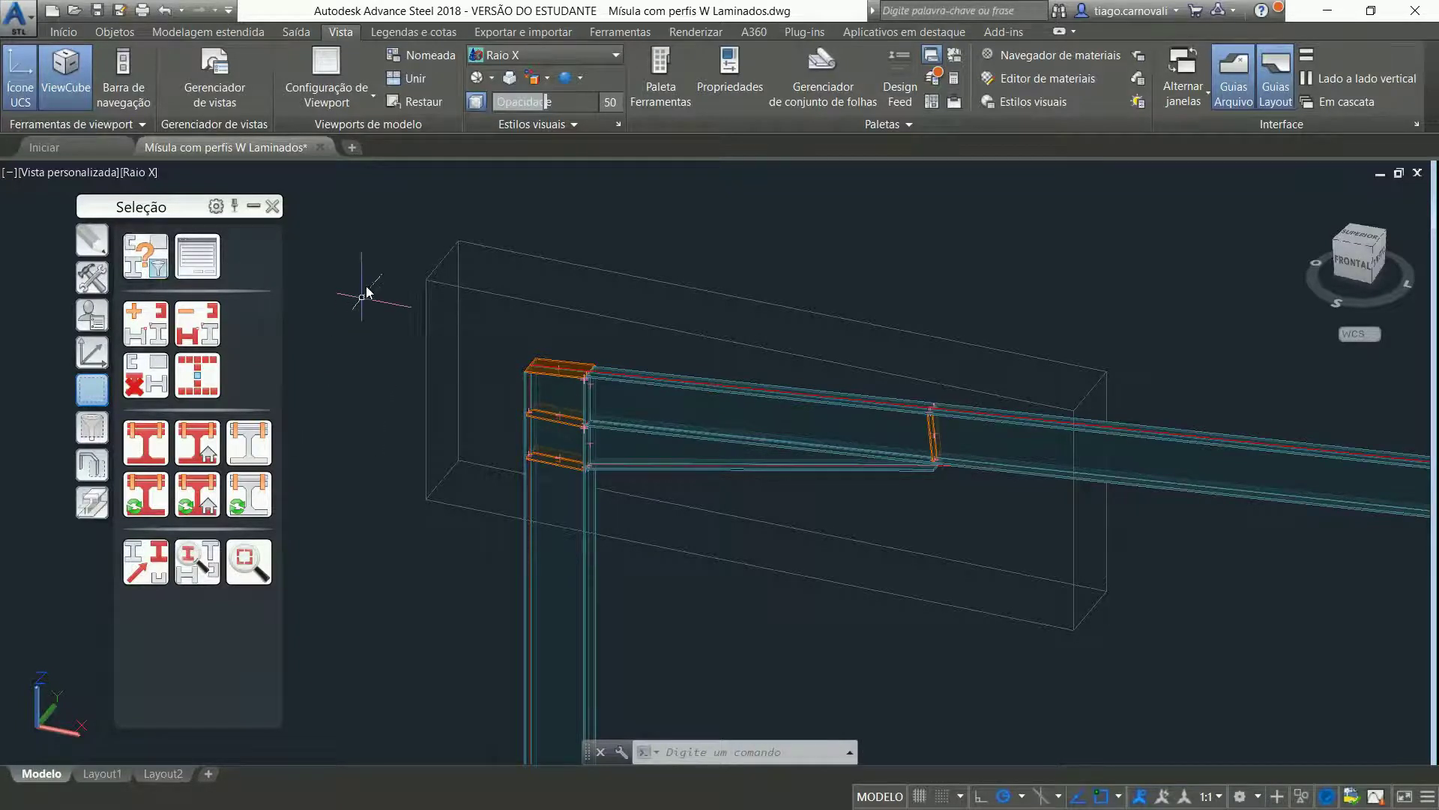
left_click(389, 188)
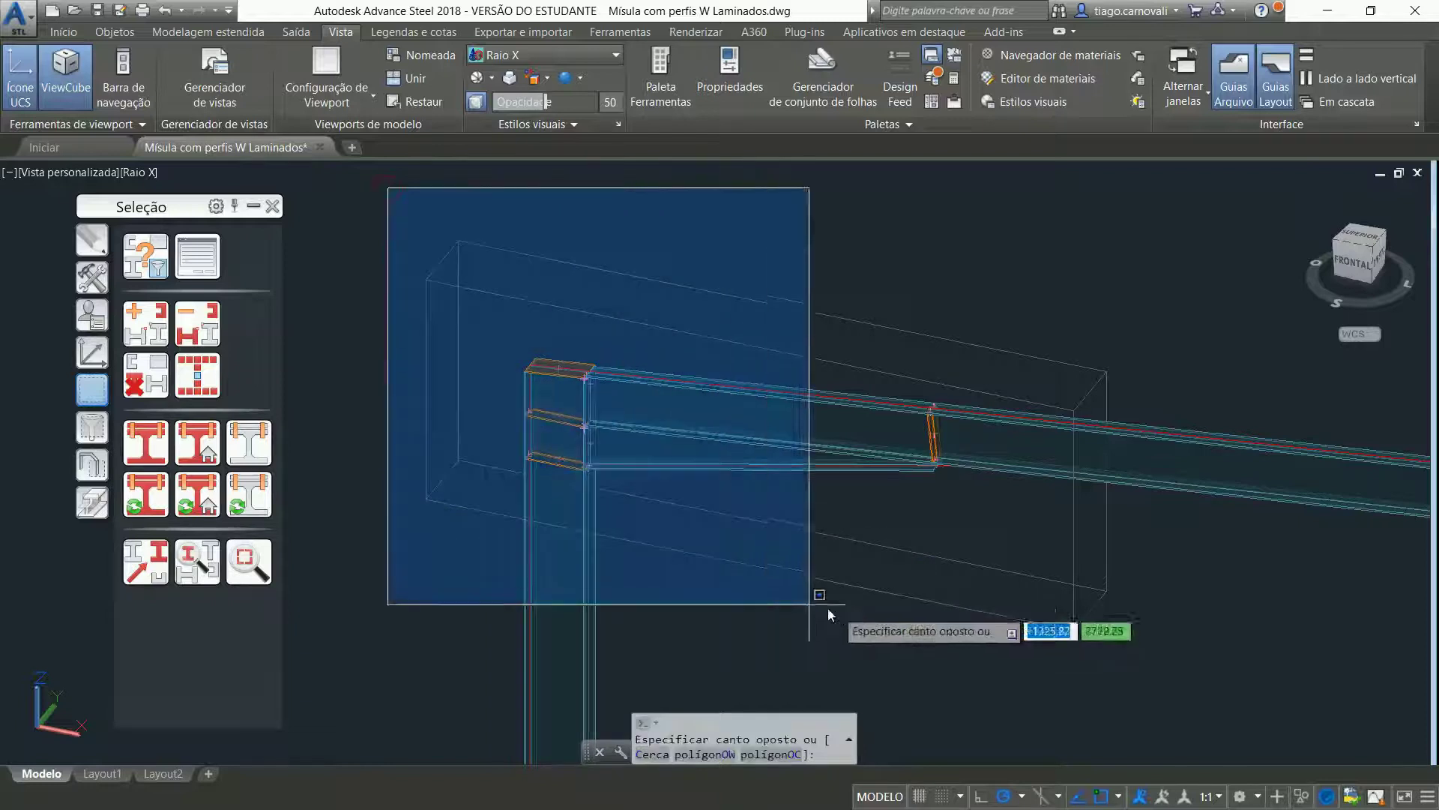
left_click(1131, 652)
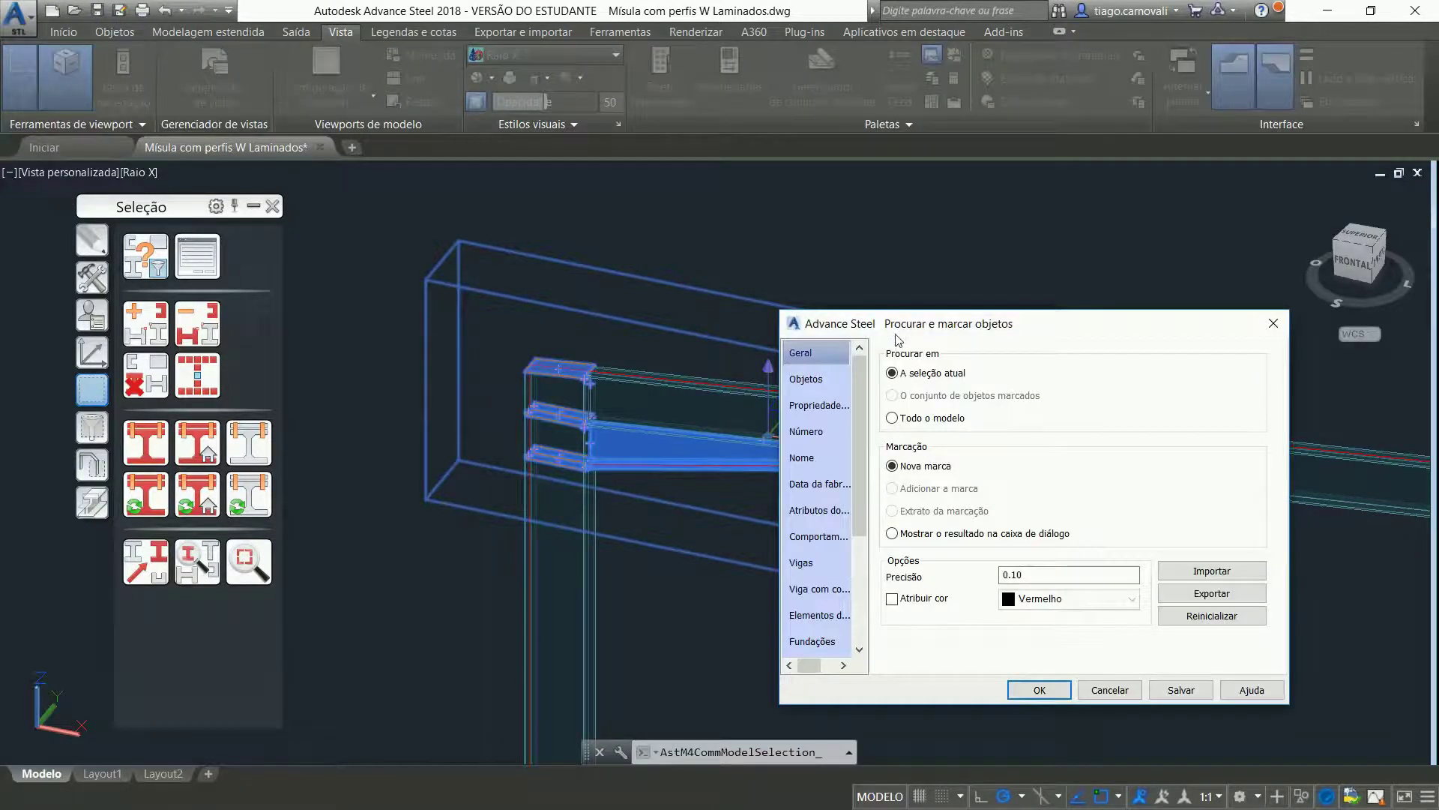
left_click_drag(905, 331, 1017, 294)
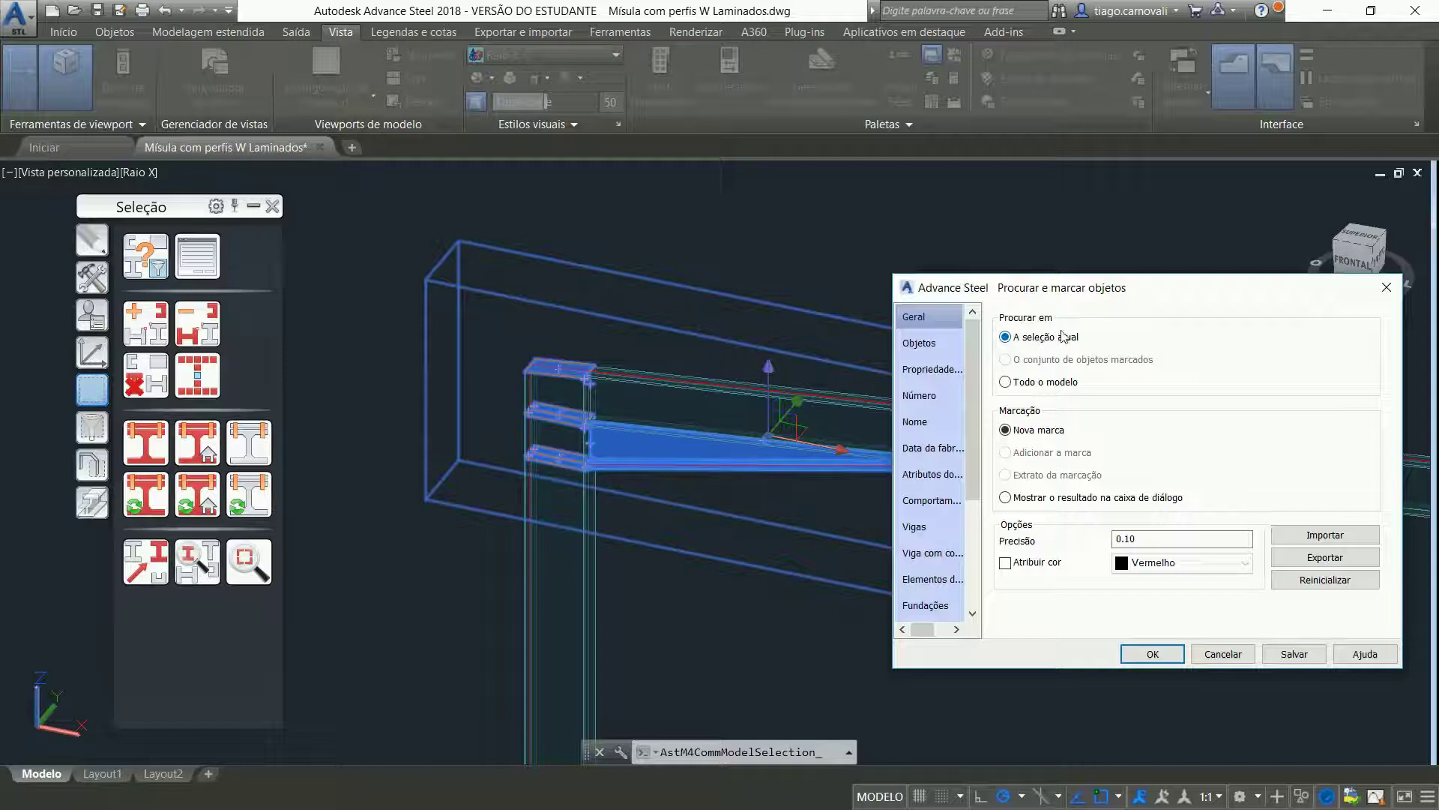
left_click(951, 348)
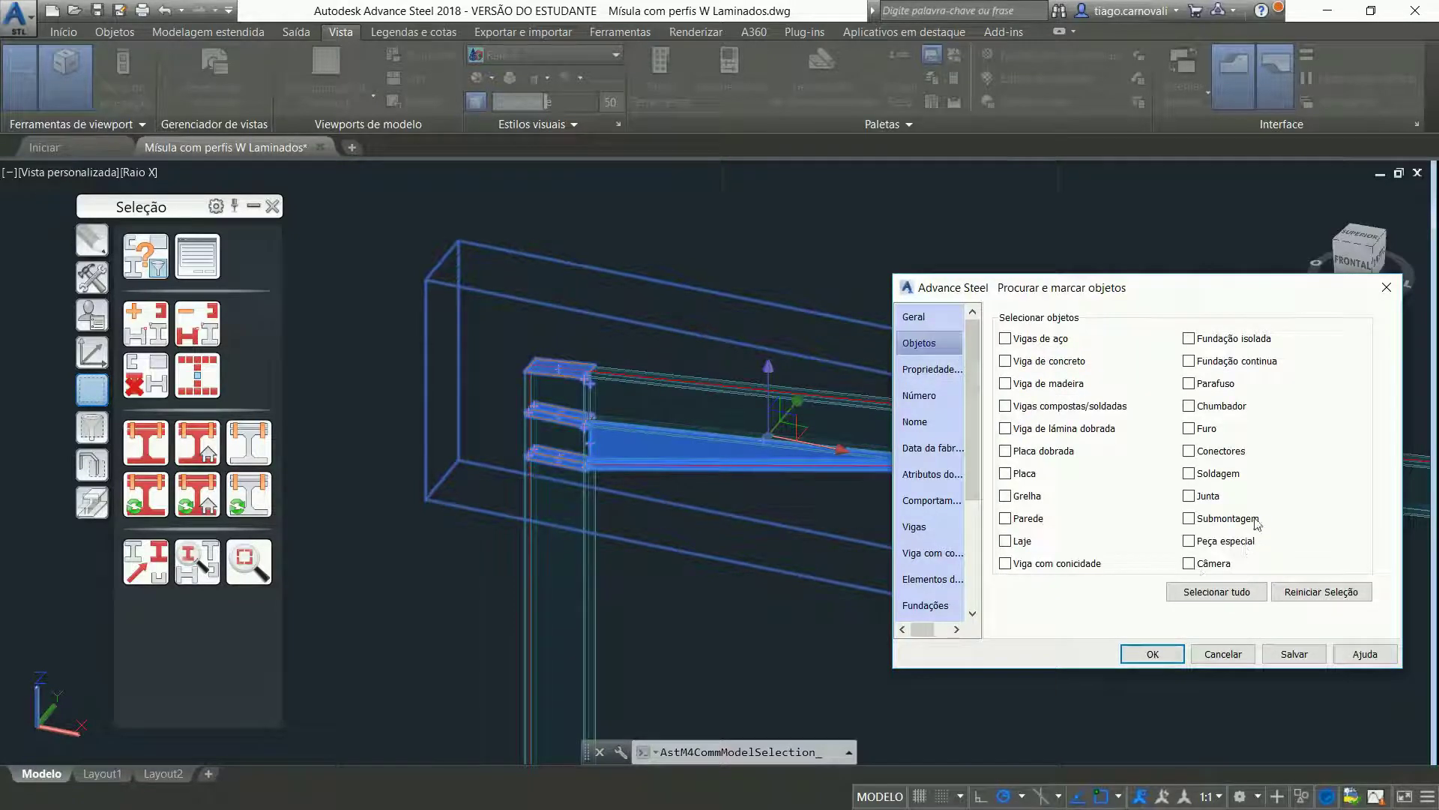
left_click(1008, 474)
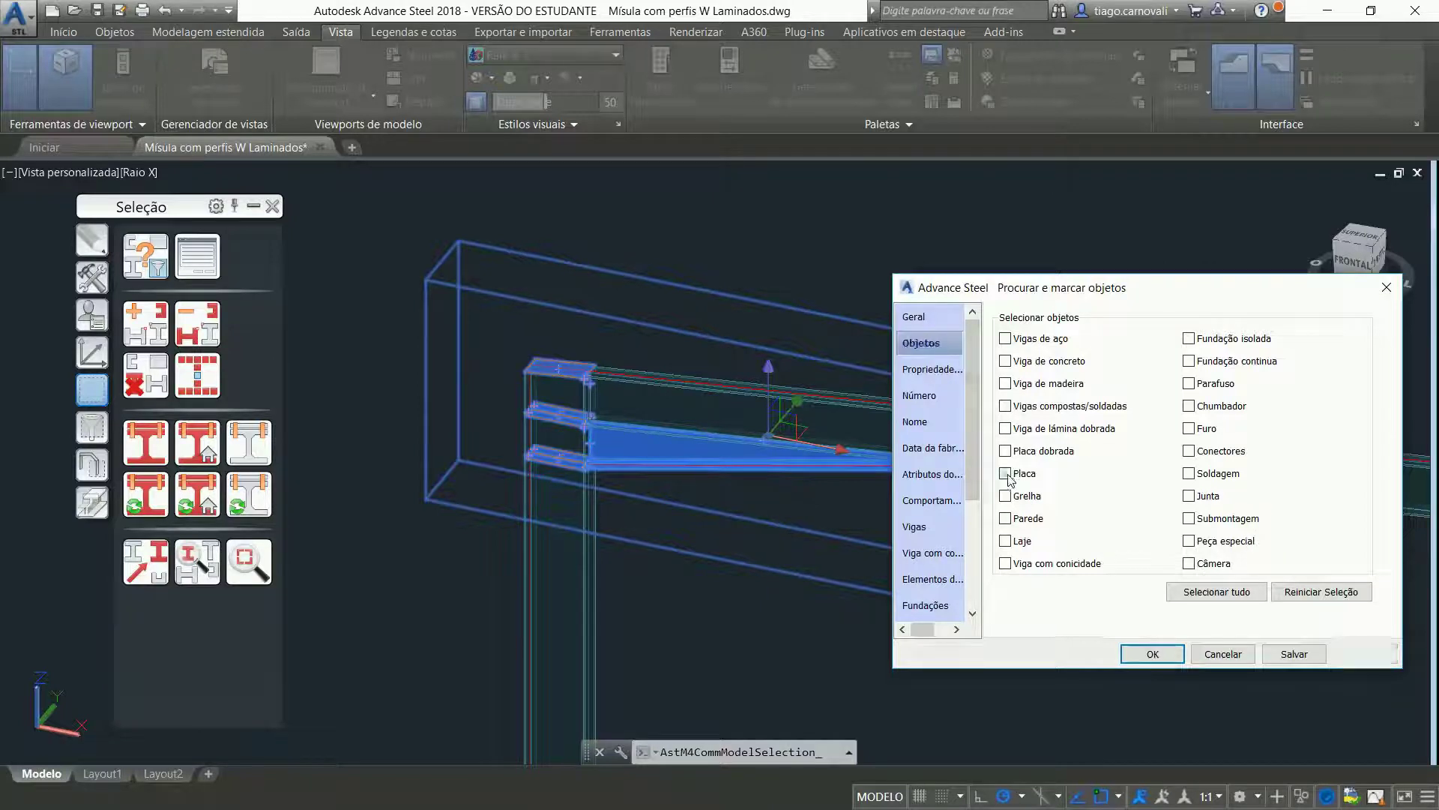
left_click(1152, 653)
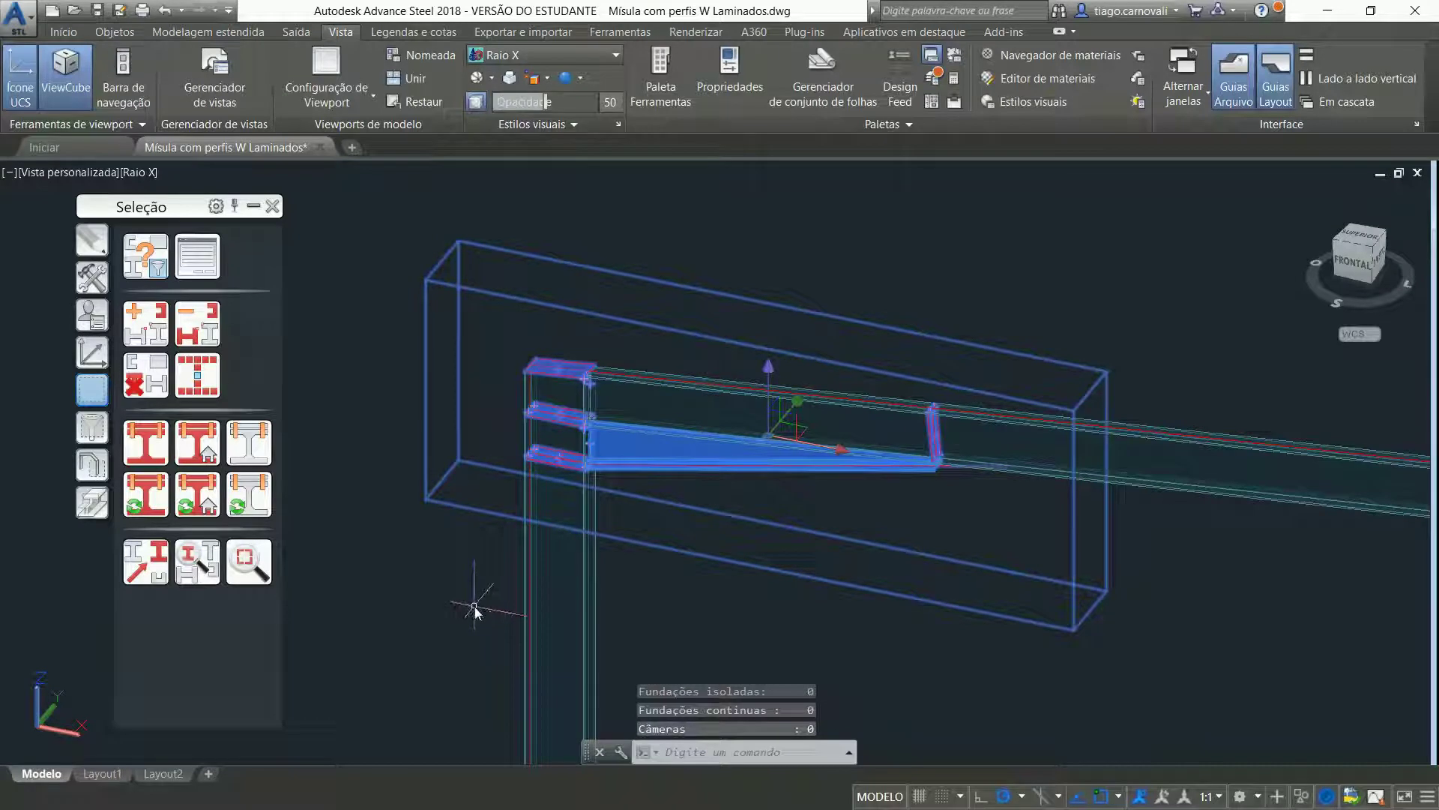
key("Escape")
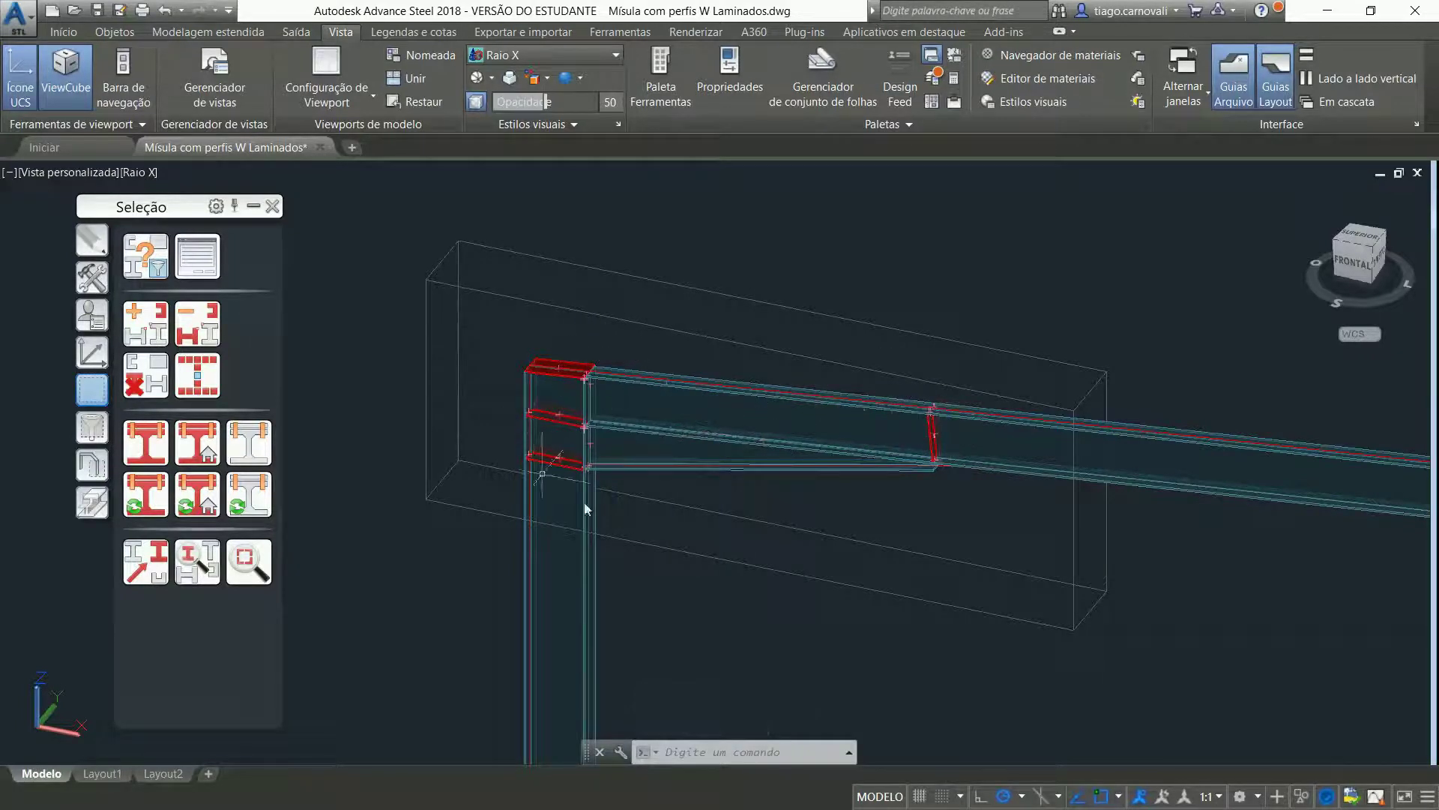
- Select all the marked connection plates and set their material to steel (Aço) A36 in their Advance properties
mouse_move(951, 446)
left_click(194, 371)
left_click(199, 383)
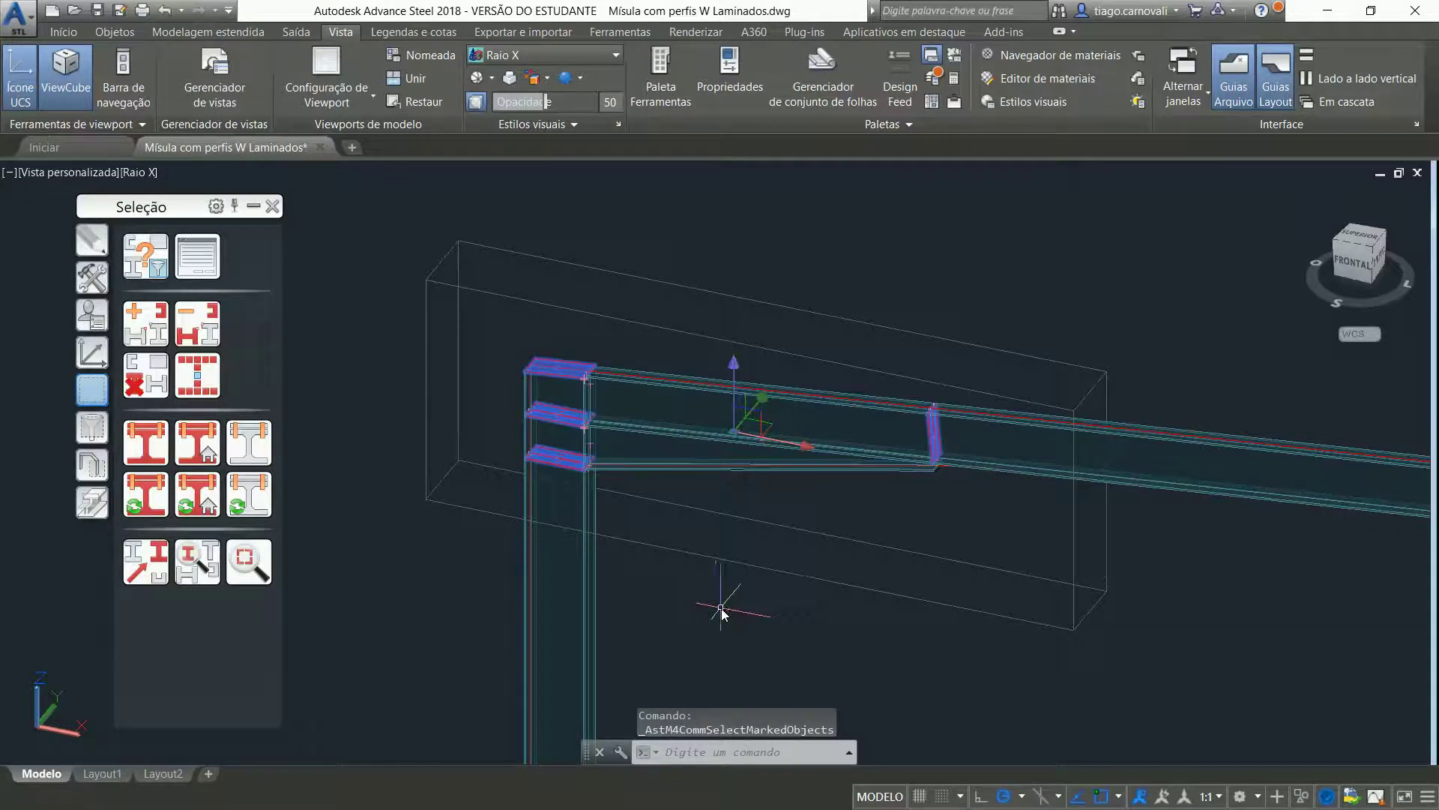
right_click(762, 601)
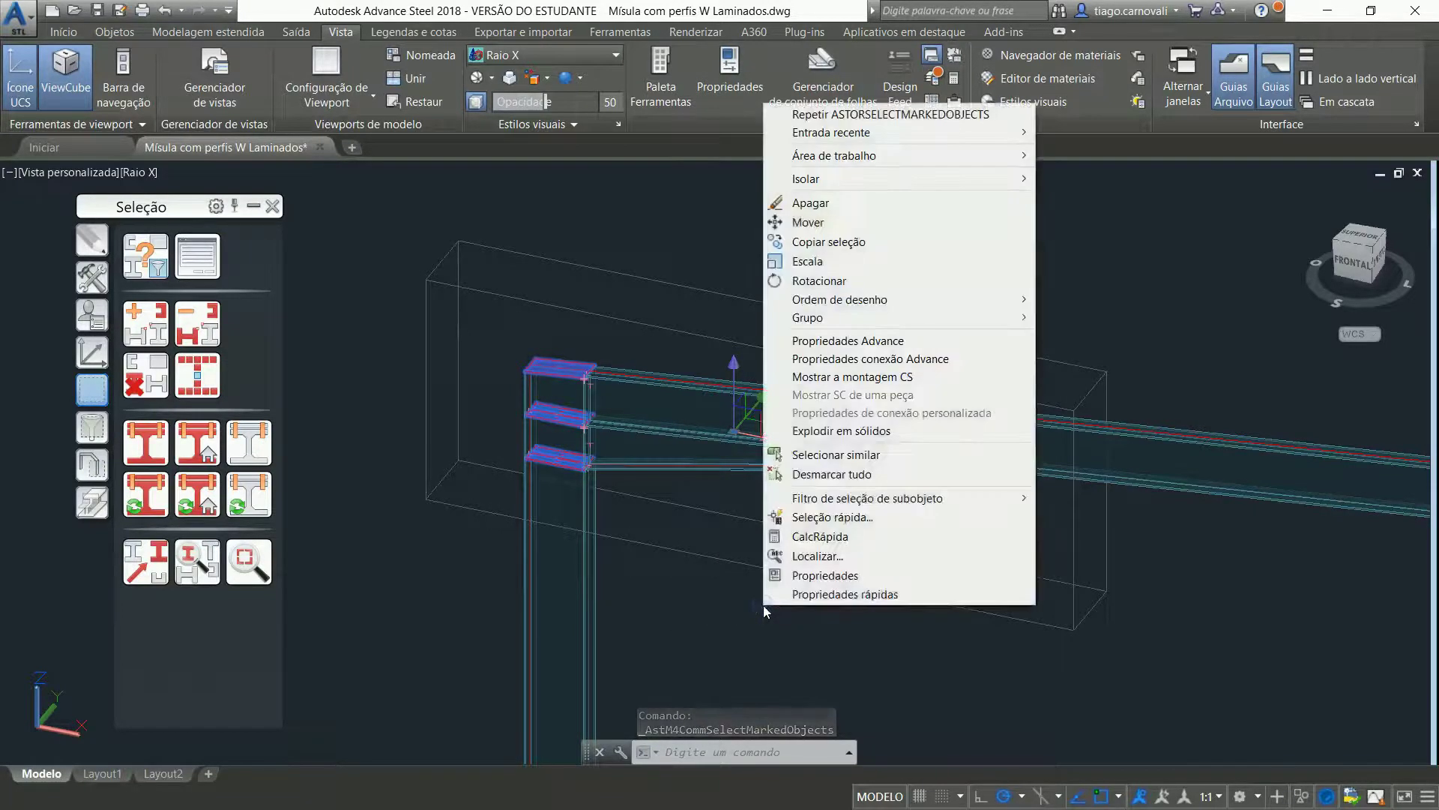
left_click(839, 340)
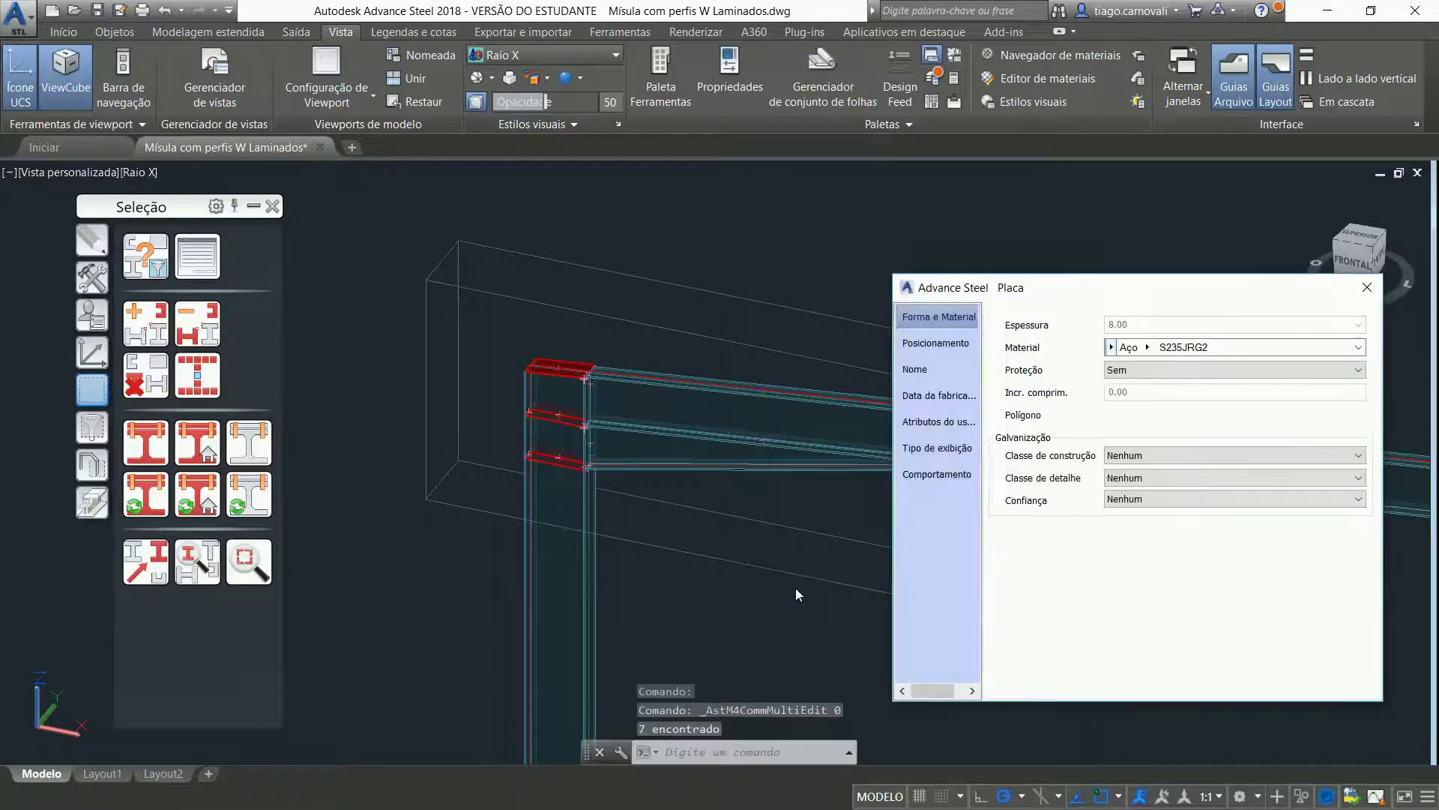
left_click(1147, 347)
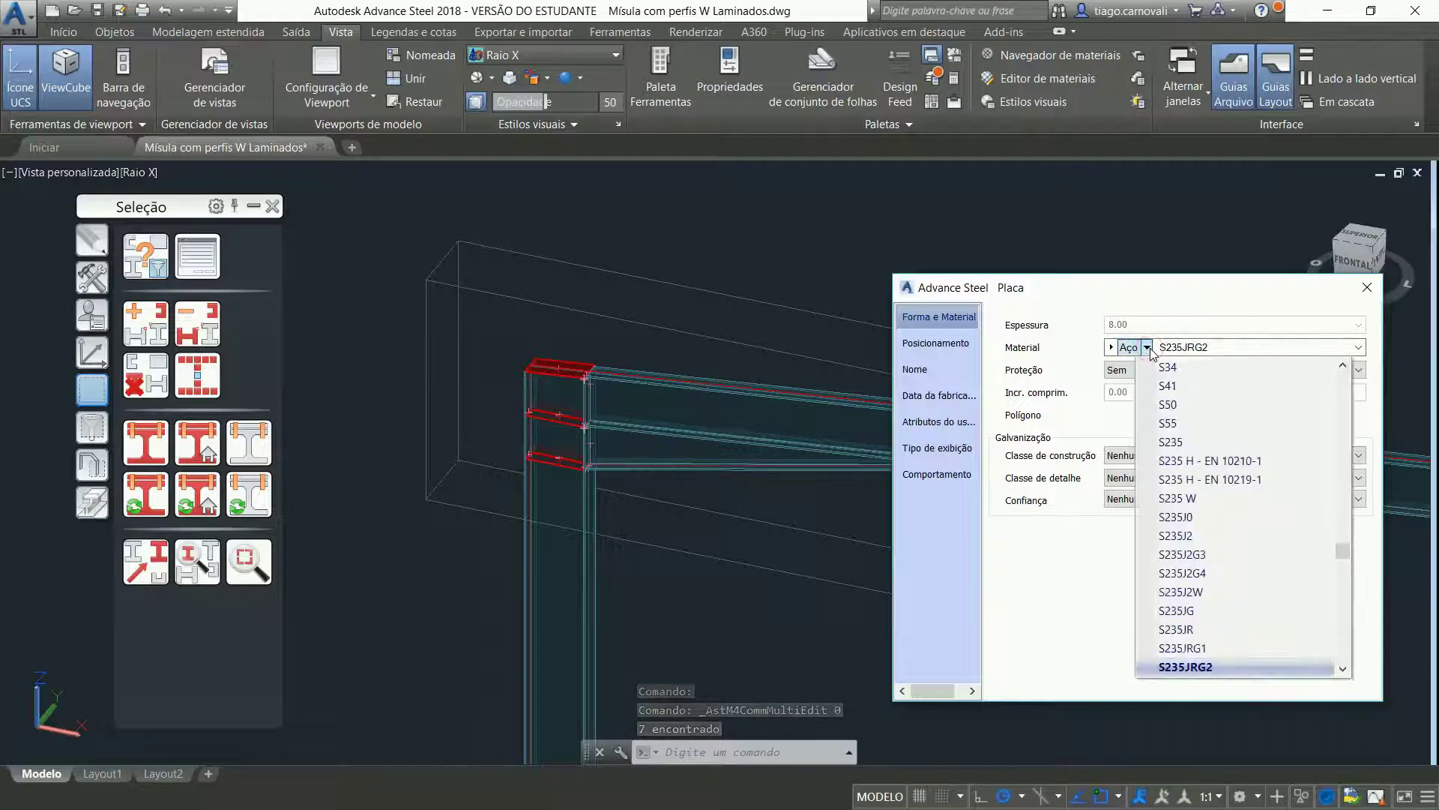
key("a")
left_click(1148, 347)
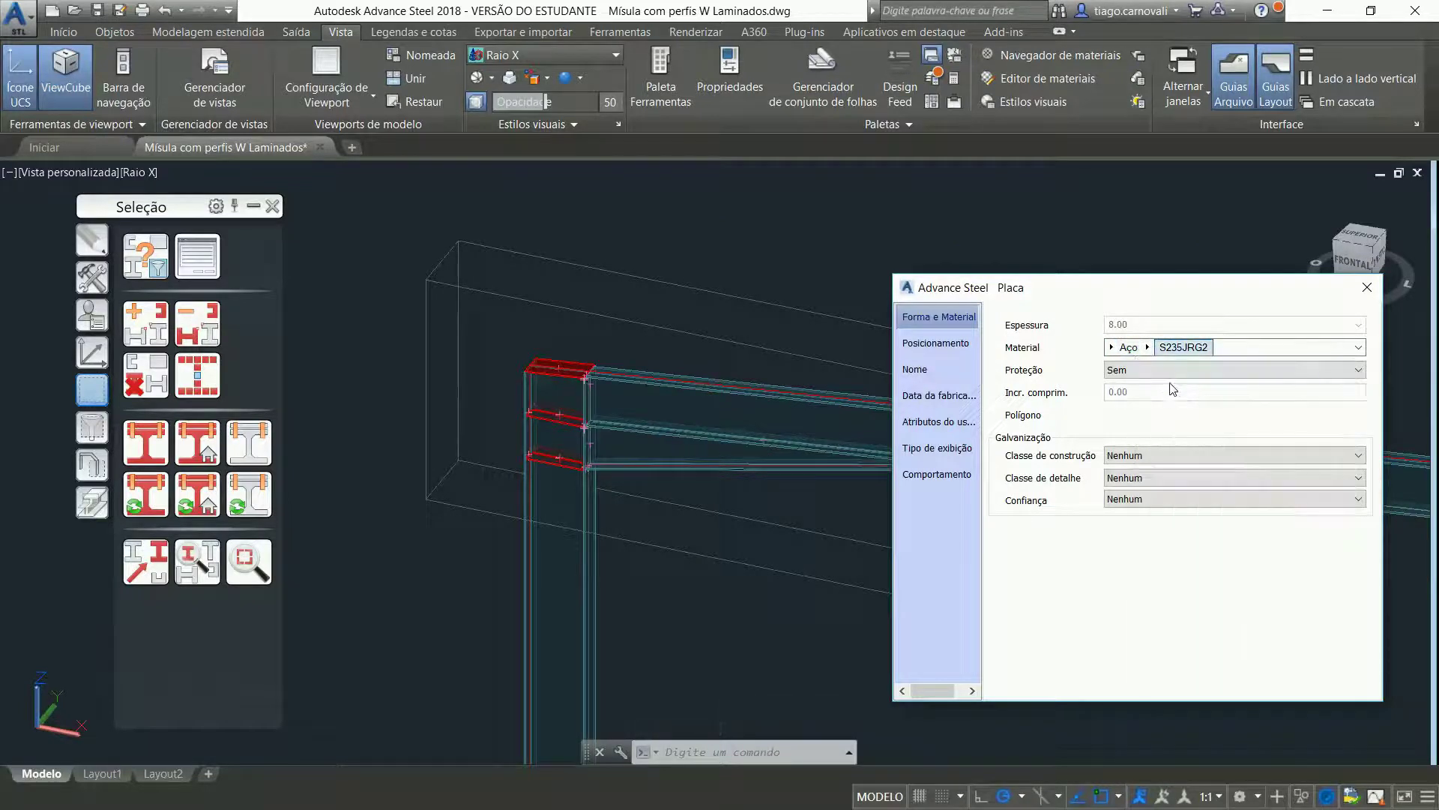
left_click(1148, 347)
key("a")
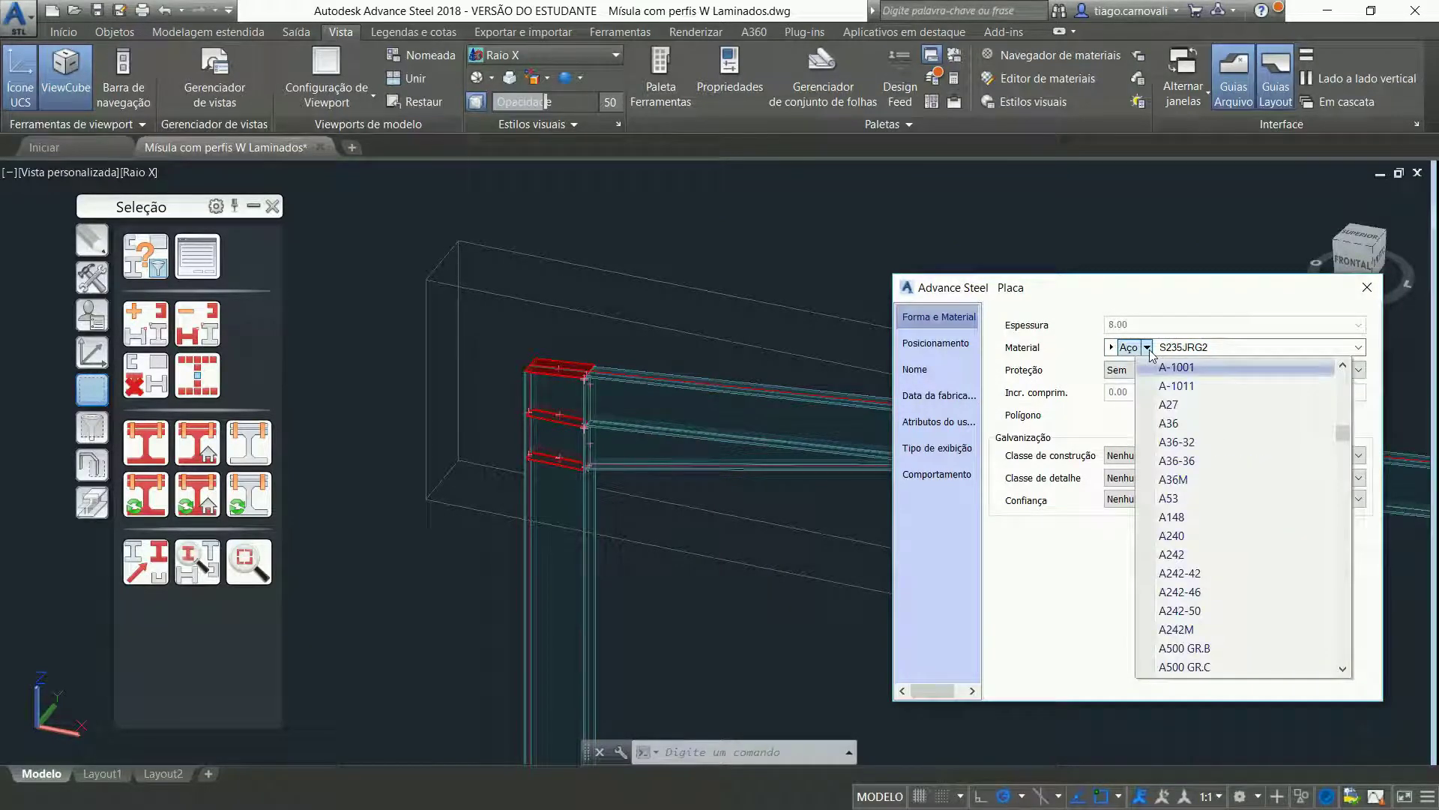
left_click(1153, 423)
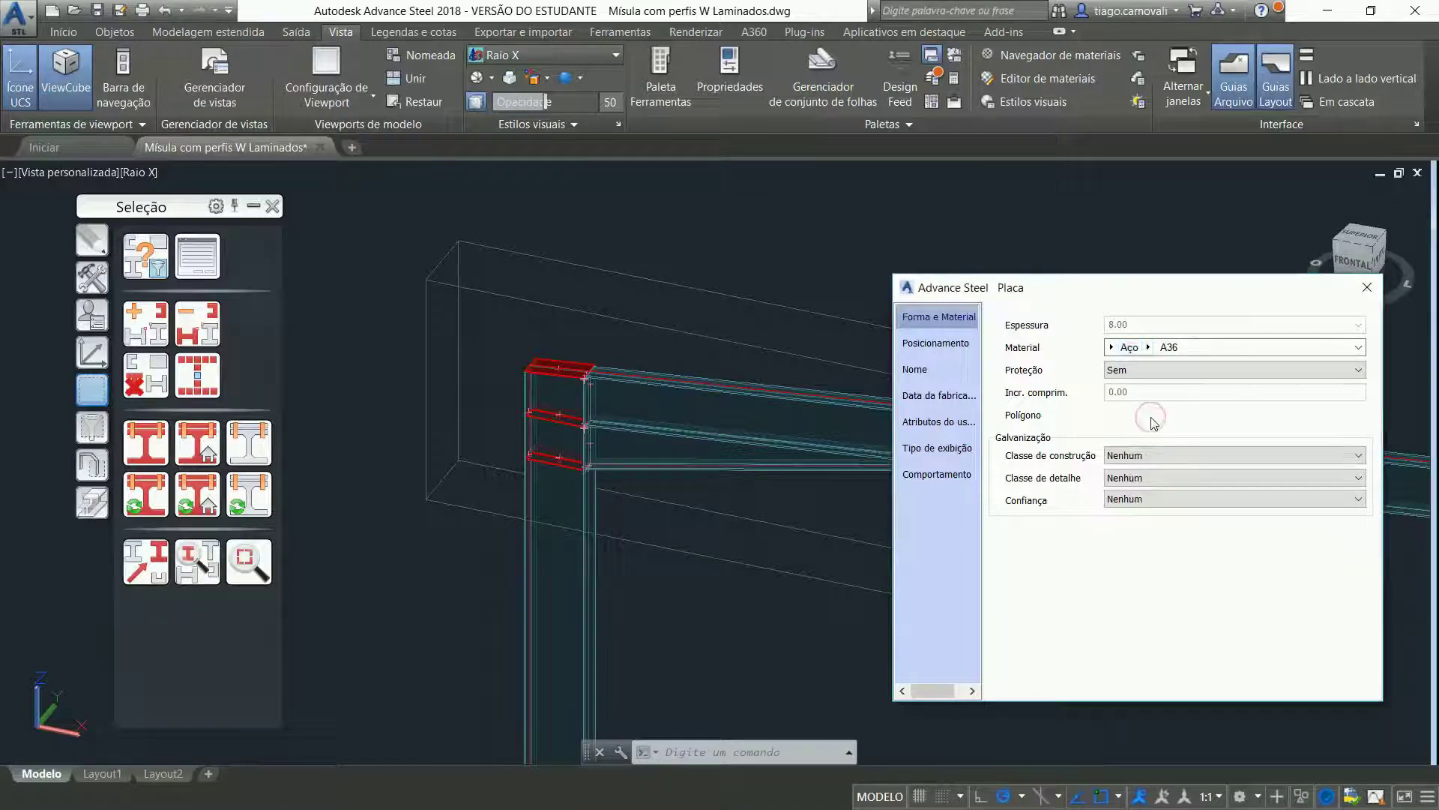
left_click(1365, 288)
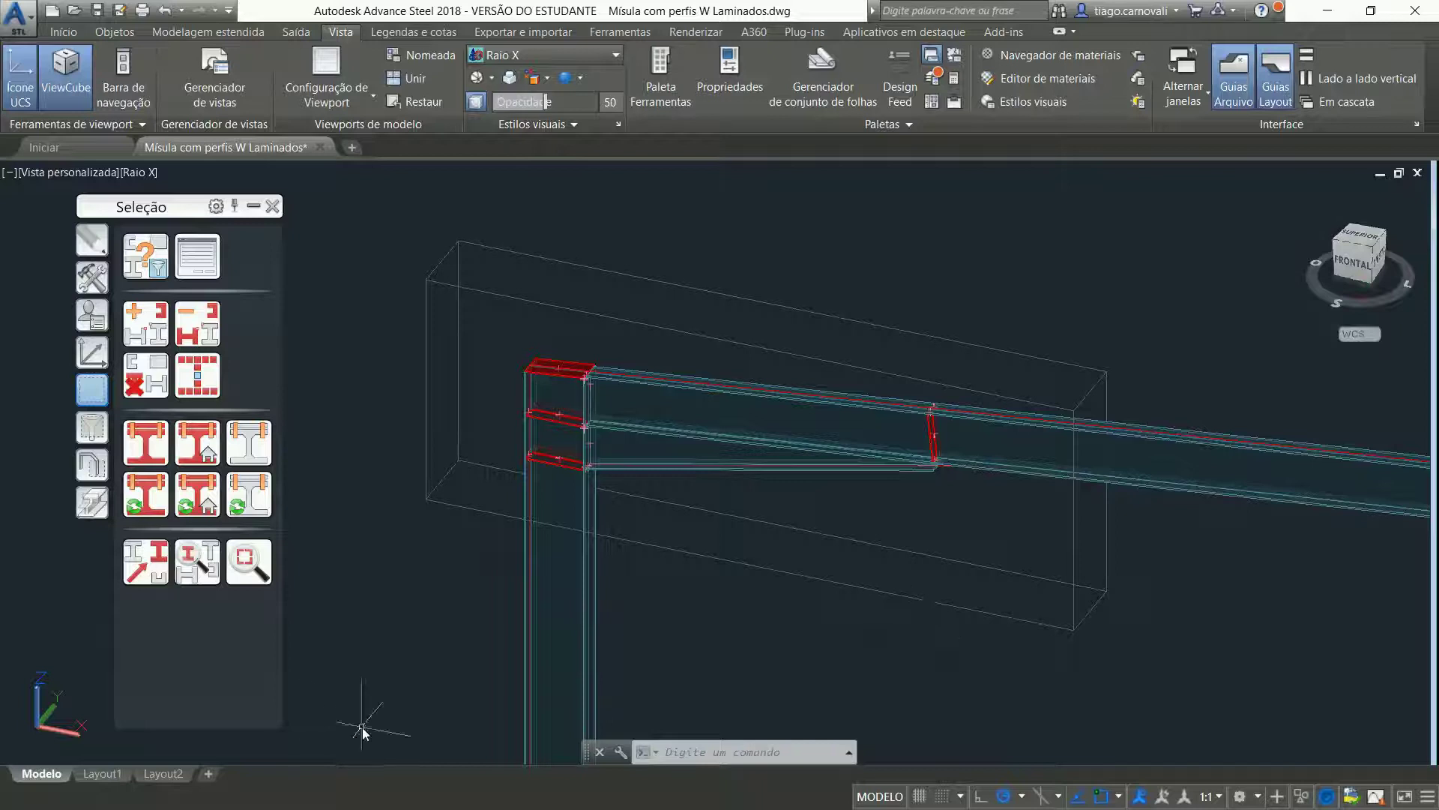
- Clear the marking from the connection plates and collapse the tool palette
left_click(155, 383)
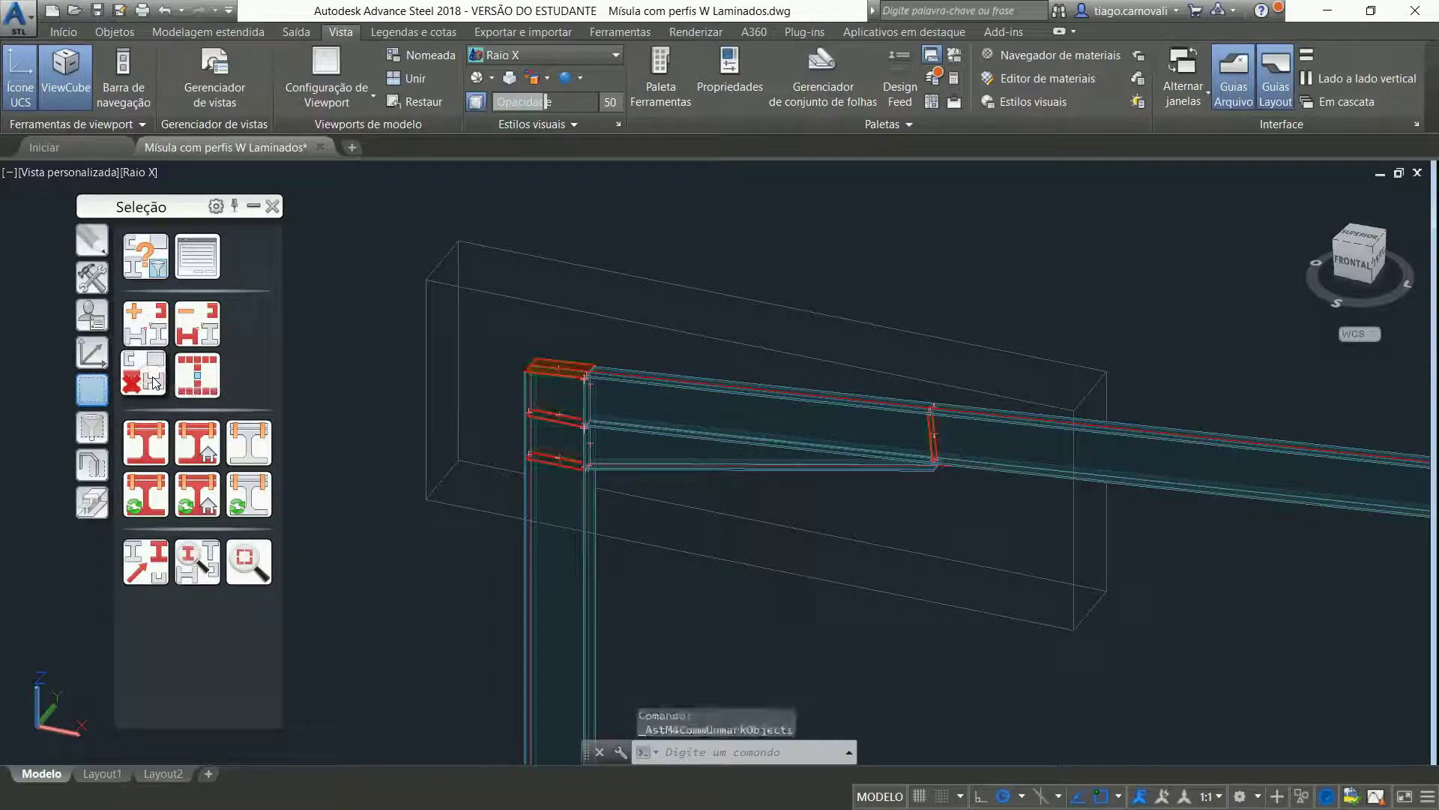
left_click(251, 208)
- Check the material of the column's cap plate and of the rafter stiffener plate at the haunch end
scroll(546, 441, "up", 5)
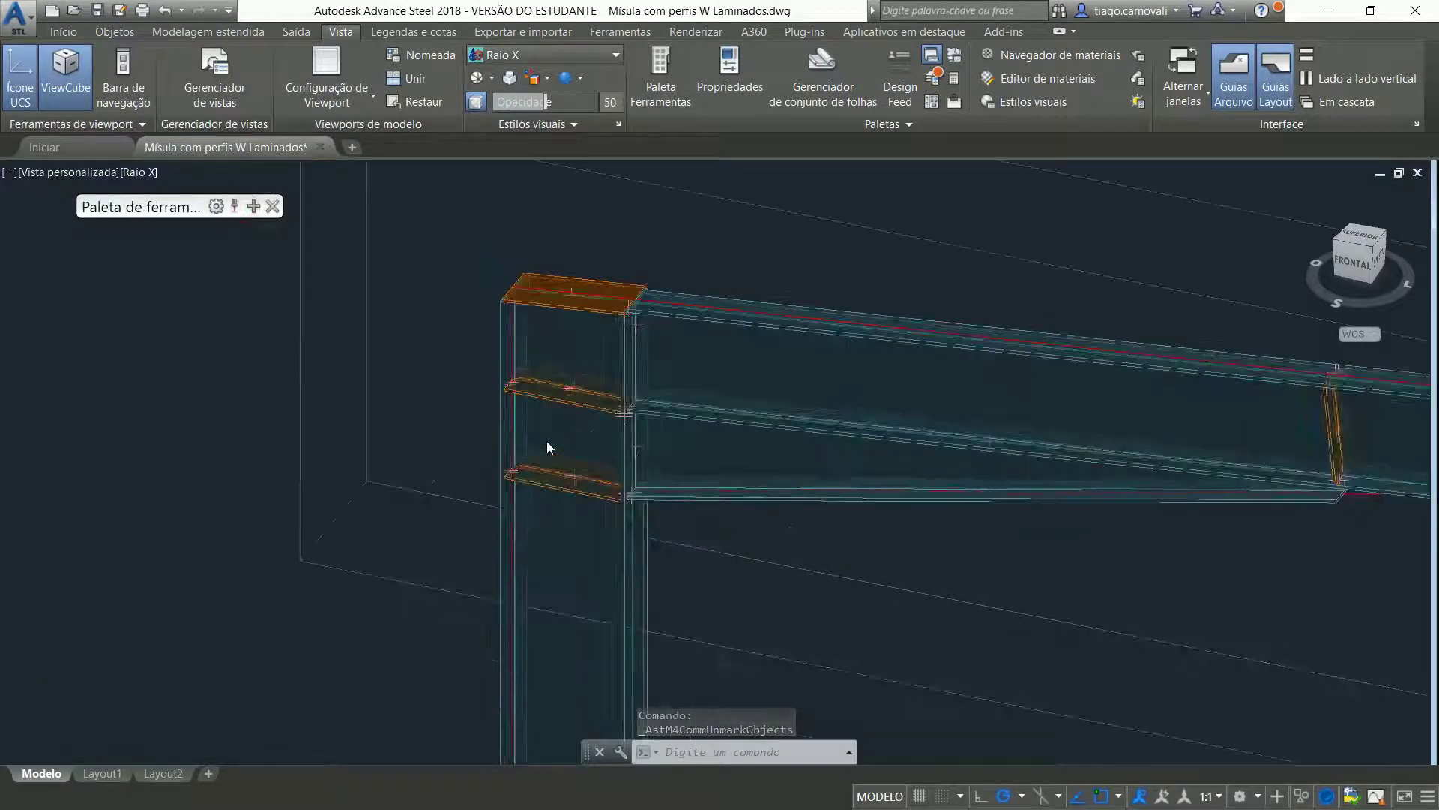
double_click(591, 246)
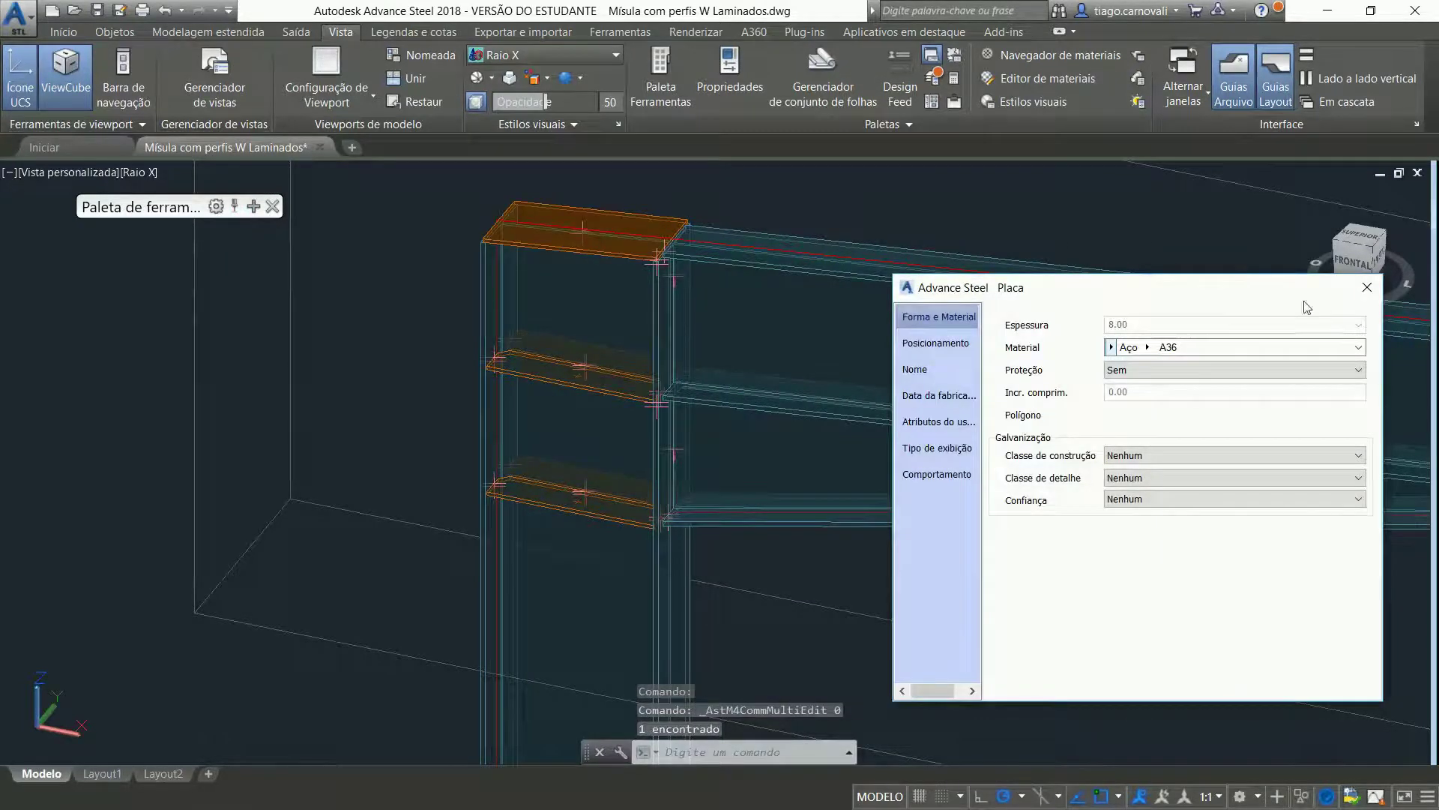
left_click(1367, 287)
scroll(754, 438, "down", 4)
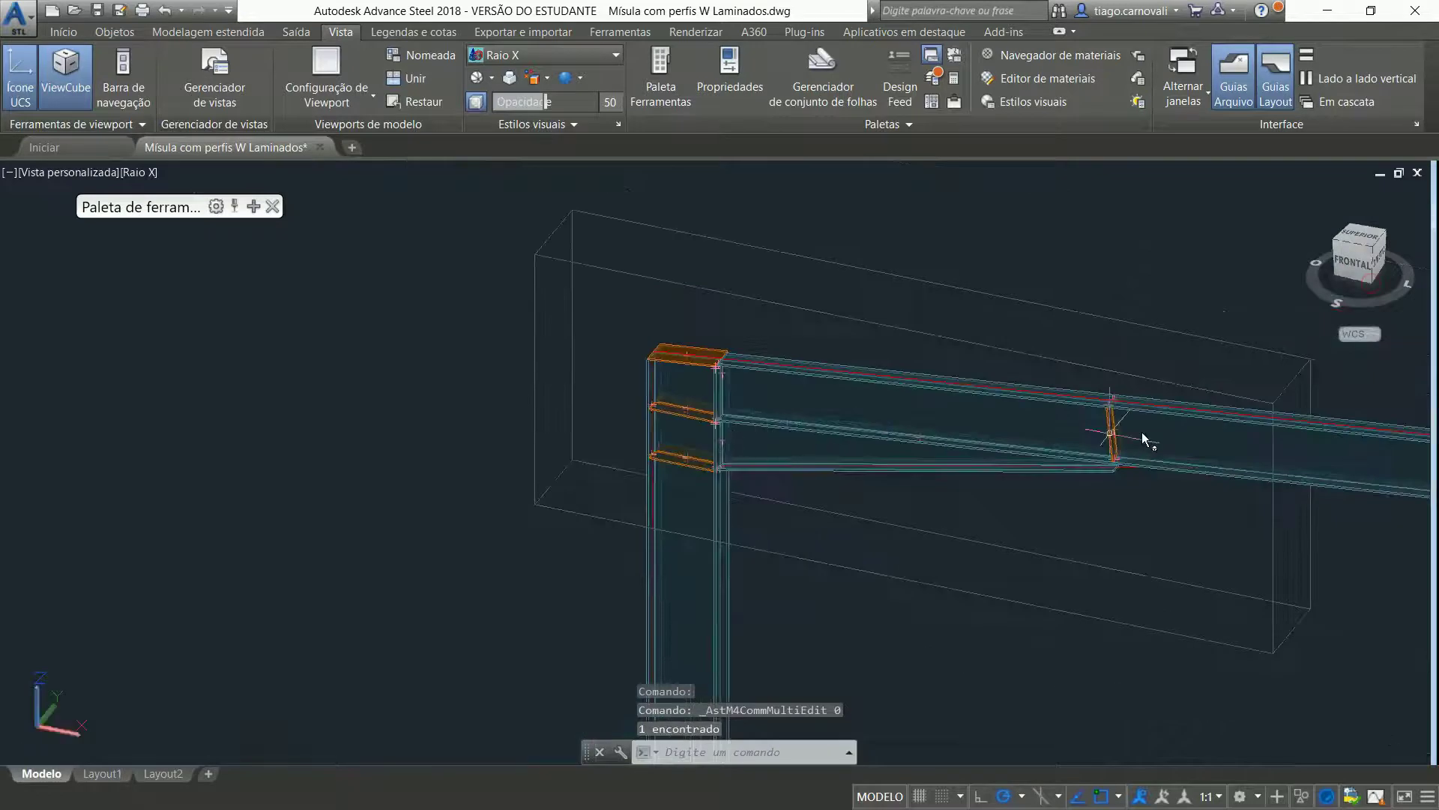
scroll(1141, 432, "up", 3)
left_click(1068, 471)
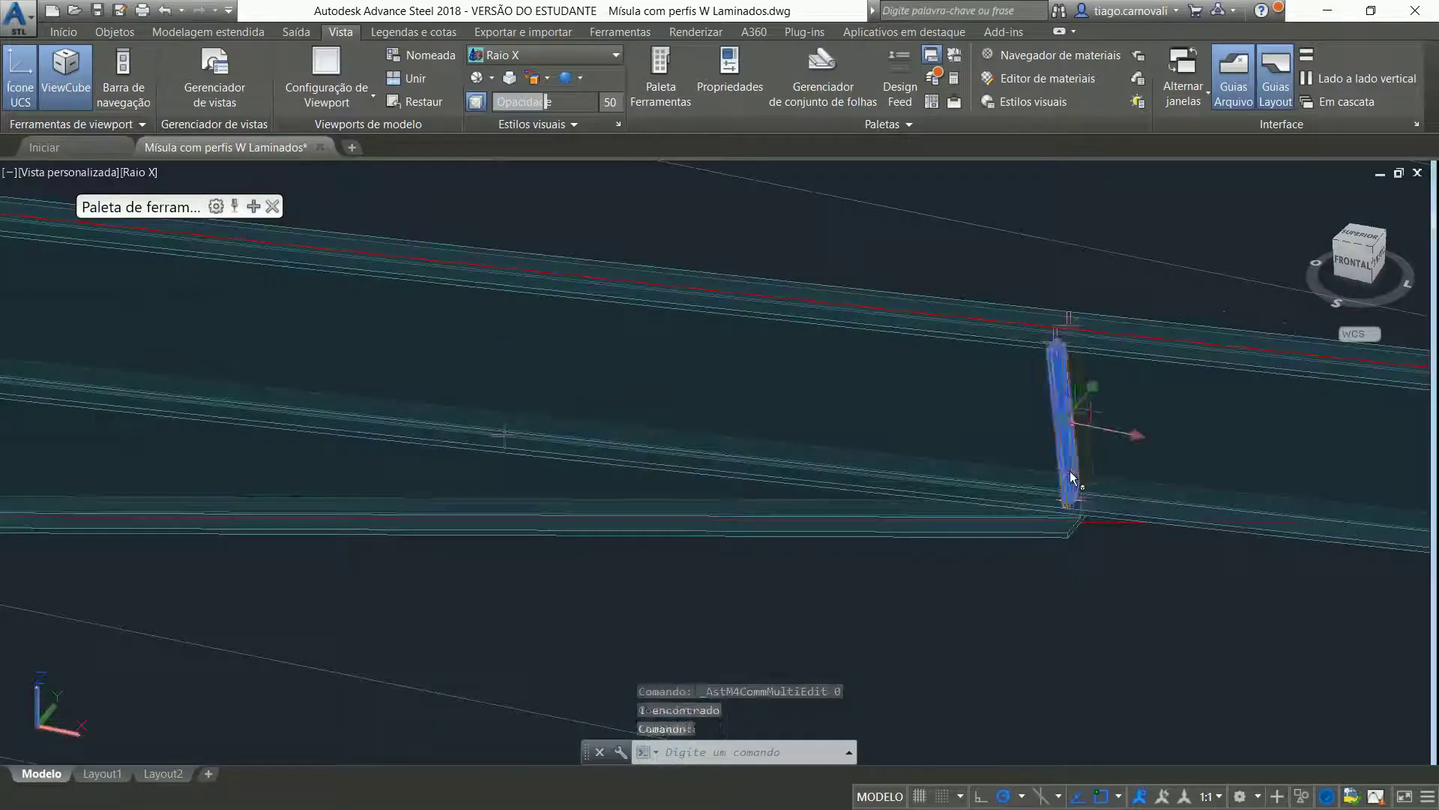
double_click(1069, 471)
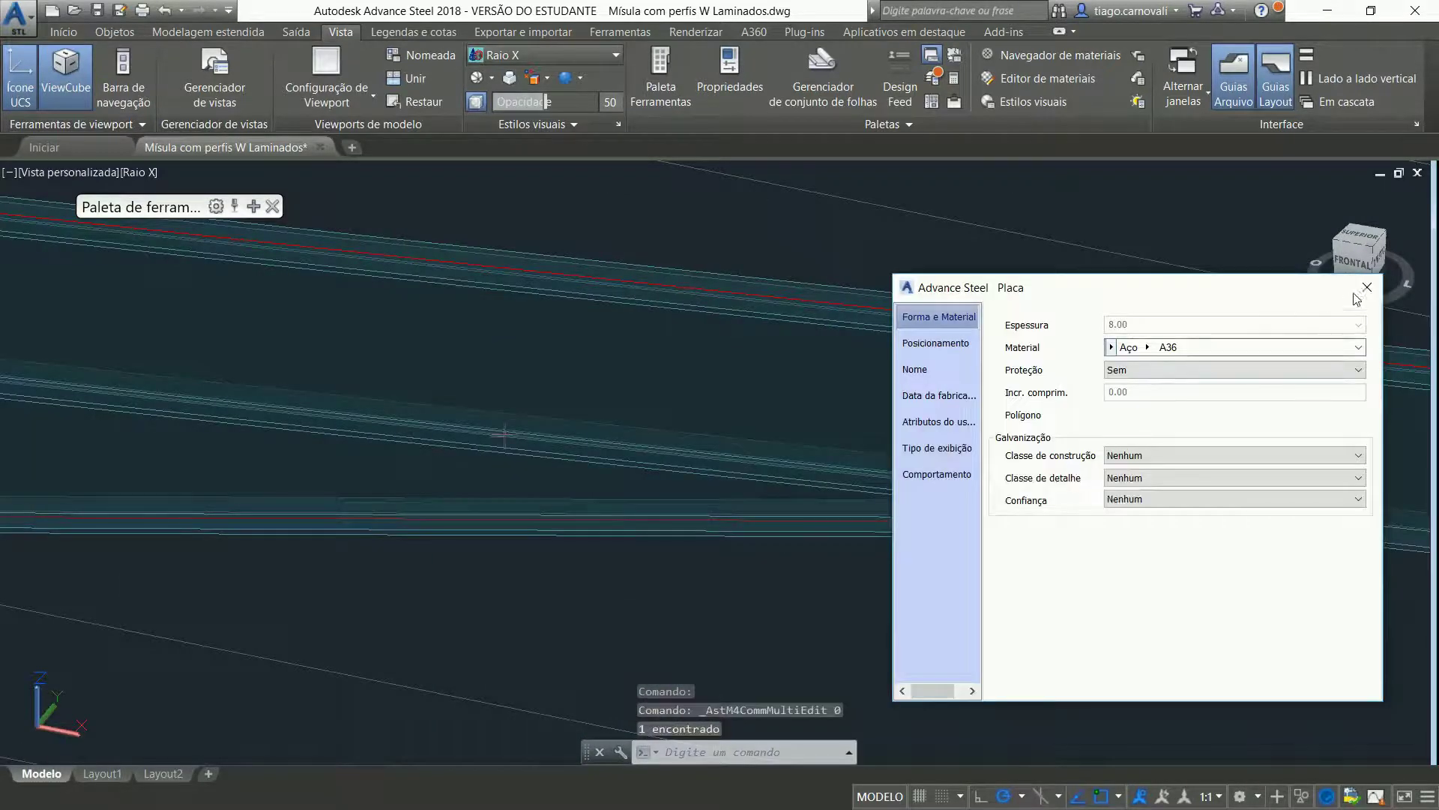
- Close the plate's properties and display the objects connected to the column in the shop
left_click(1367, 287)
scroll(846, 432, "down", 5)
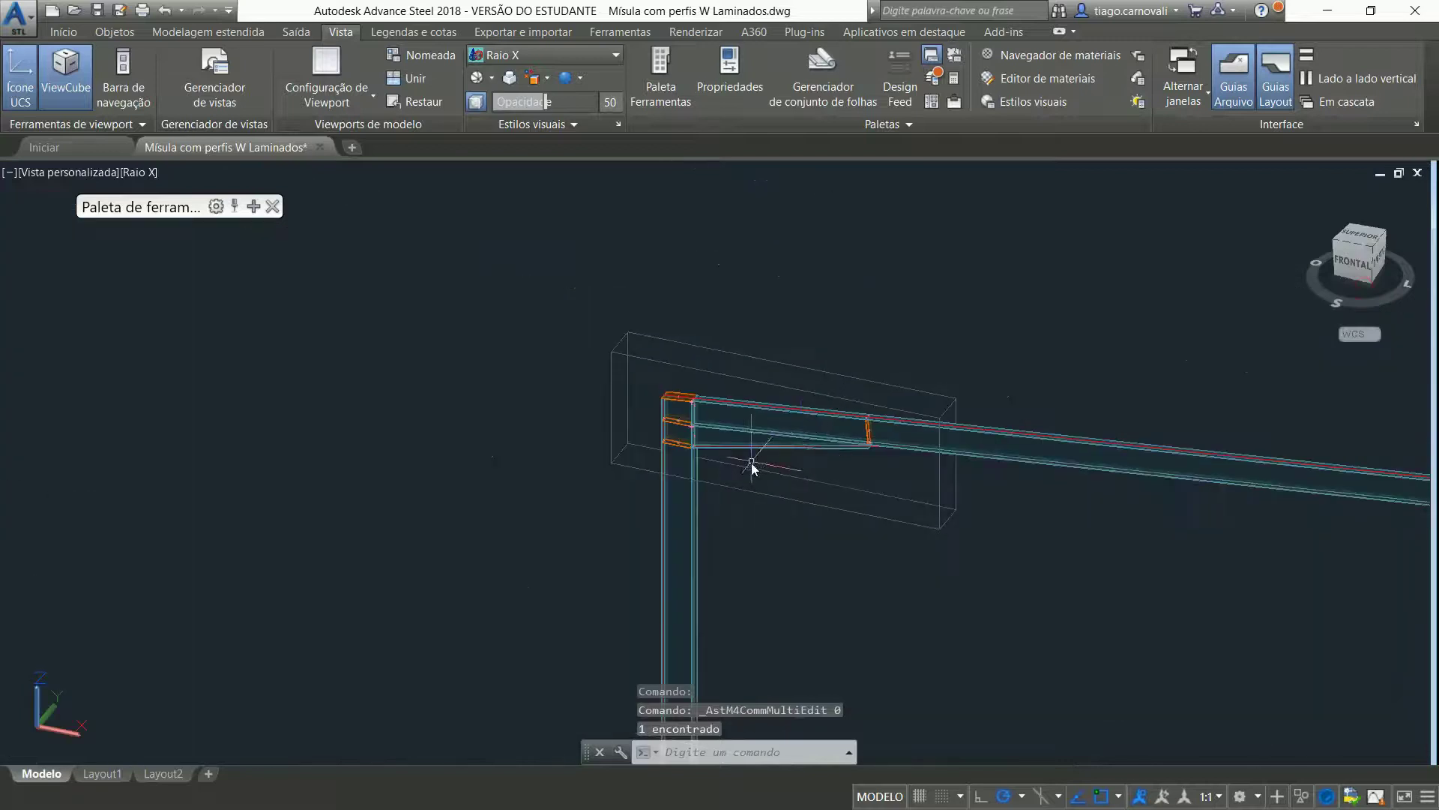
scroll(752, 464, "up", 2)
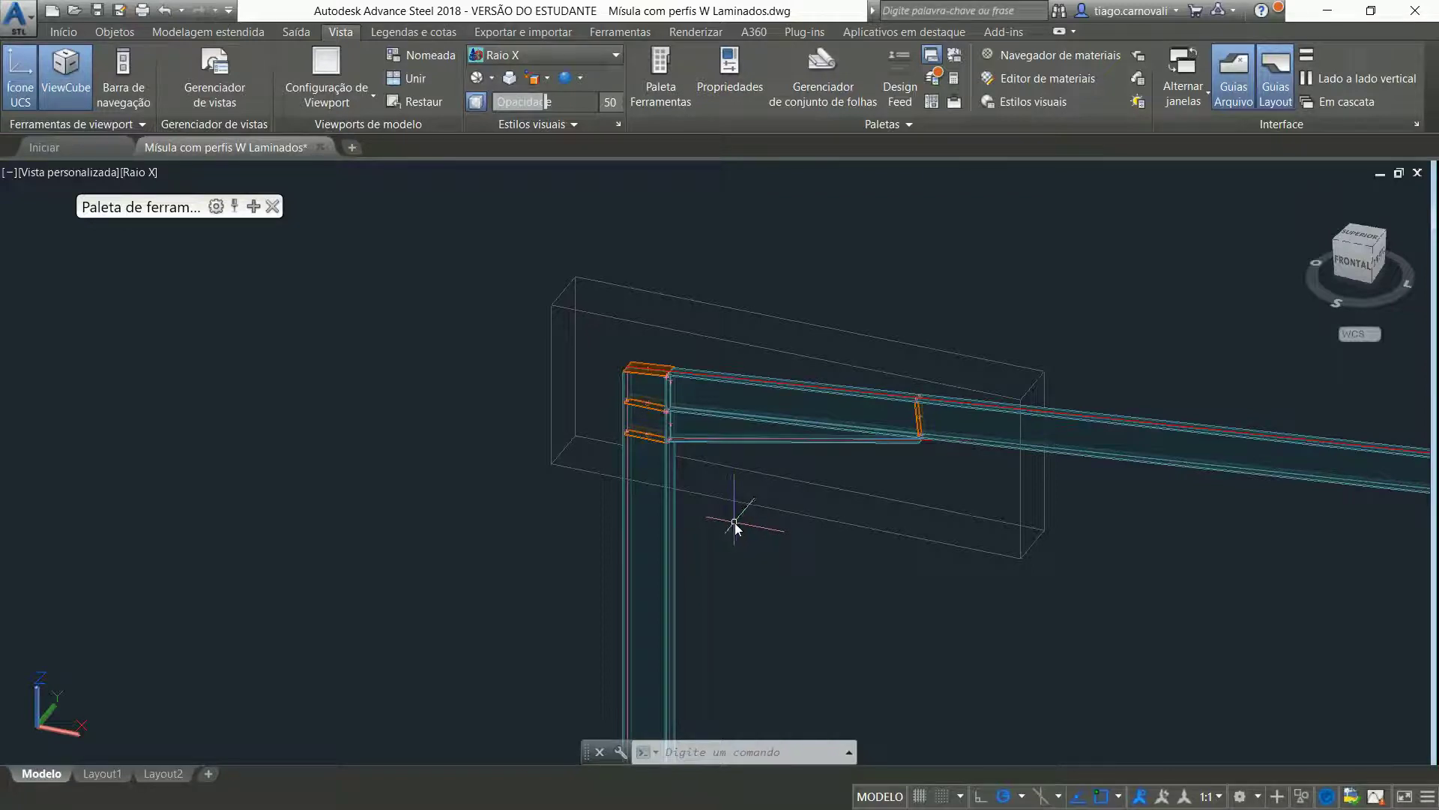
mouse_move(638, 397)
scroll(709, 480, "up", 3)
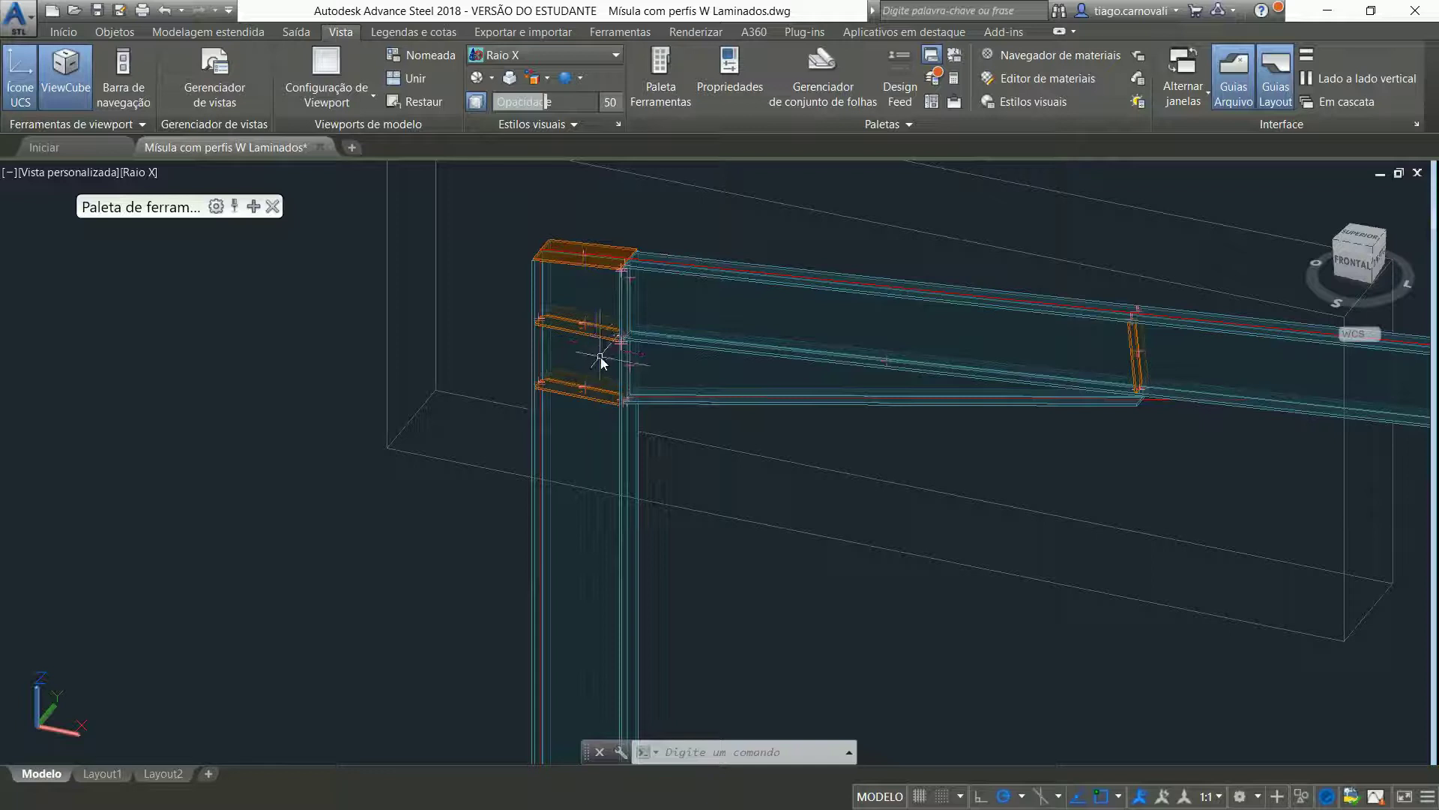
mouse_move(600, 357)
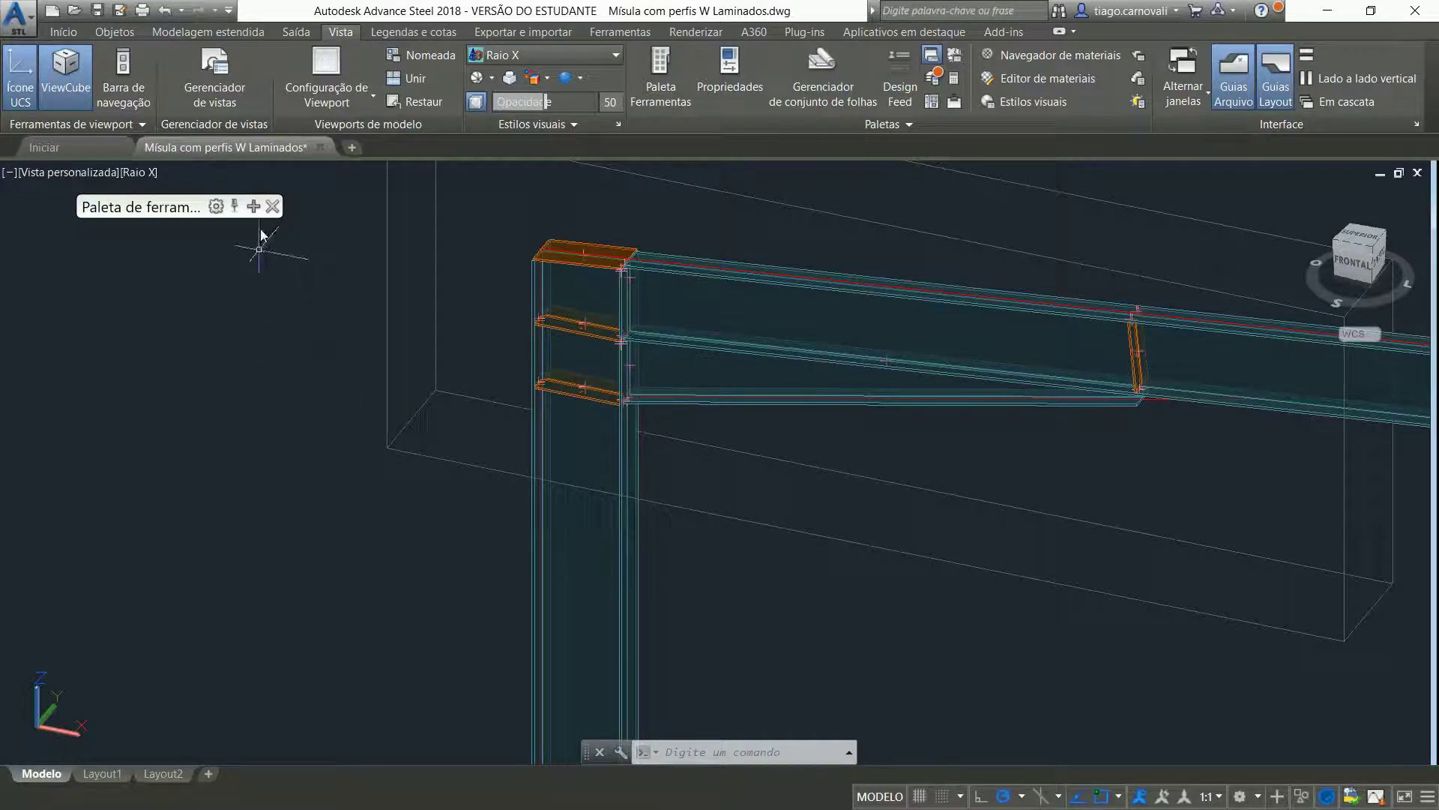
mouse_move(255, 212)
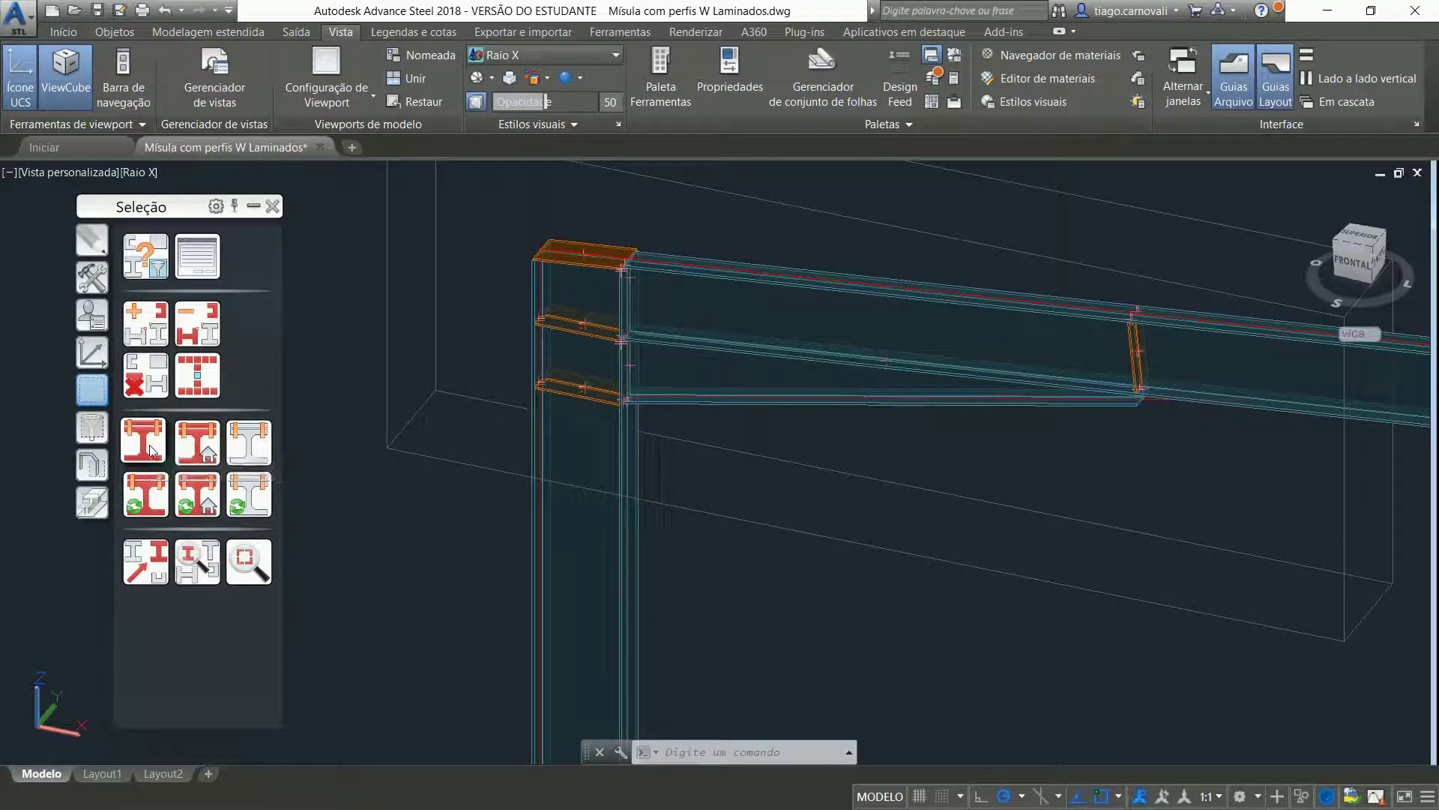
left_click(202, 455)
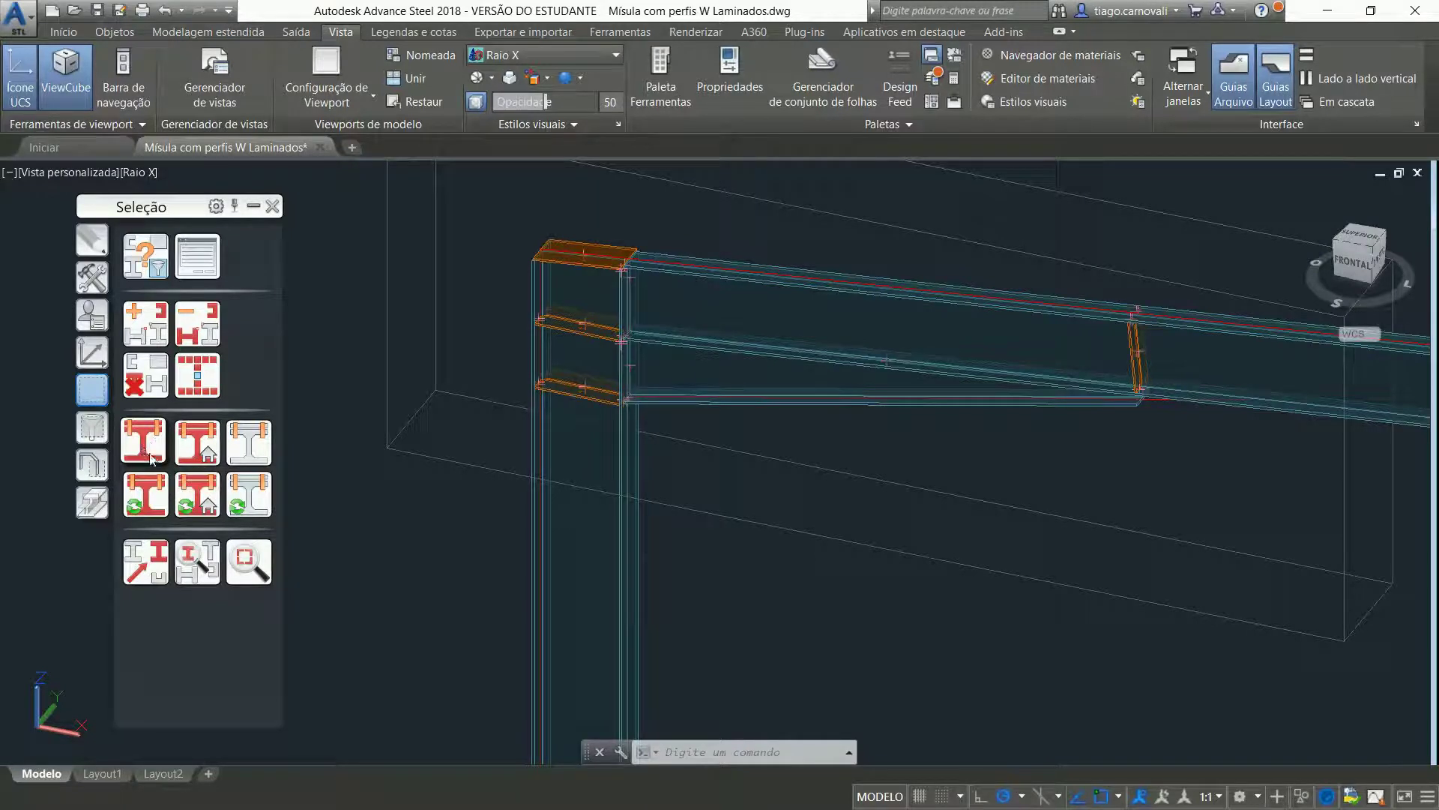
left_click(622, 556)
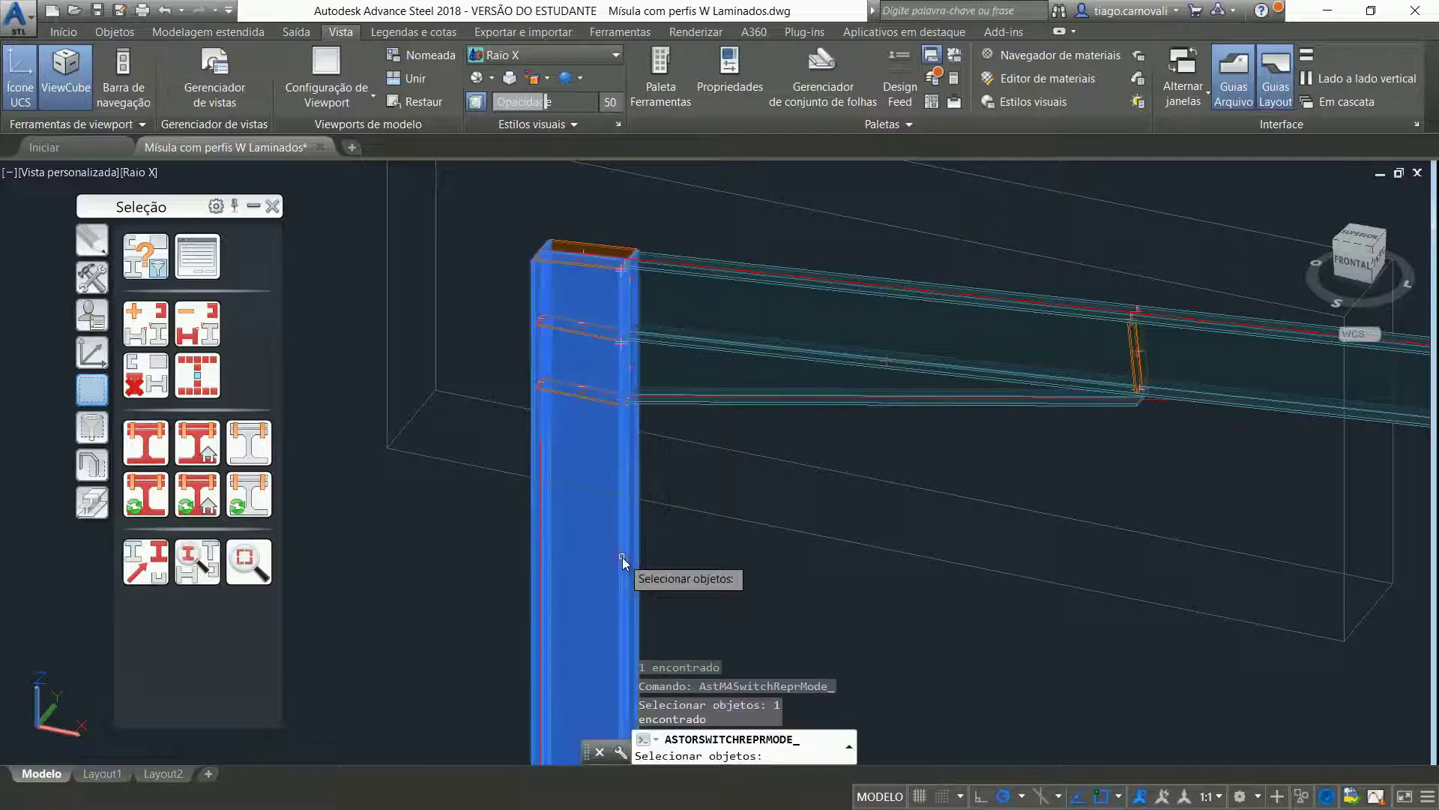
key("Return")
- Examine which frame members are marked as shop-connected to the column, and clear the marked objects
scroll(416, 526, "down", 3)
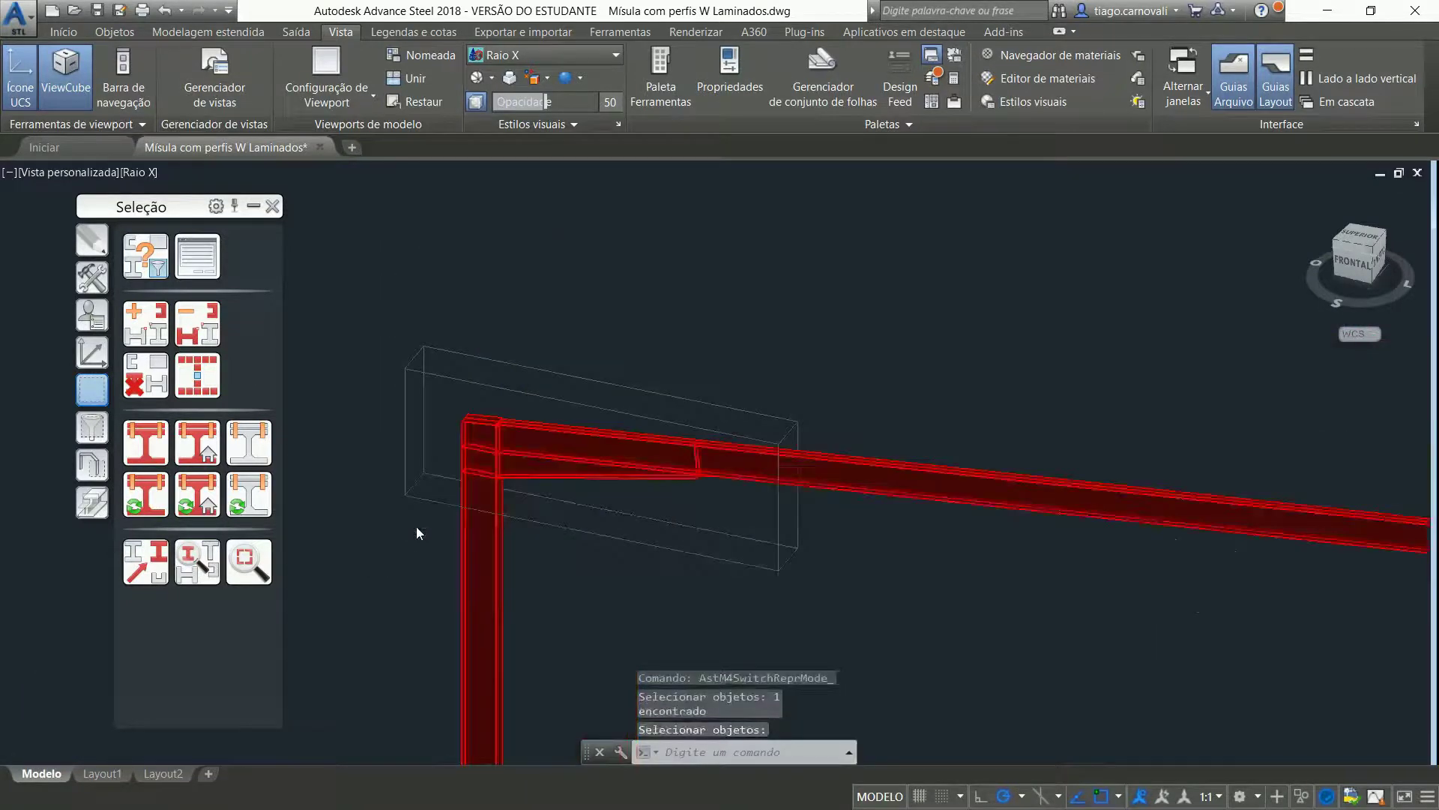
scroll(416, 526, "down", 3)
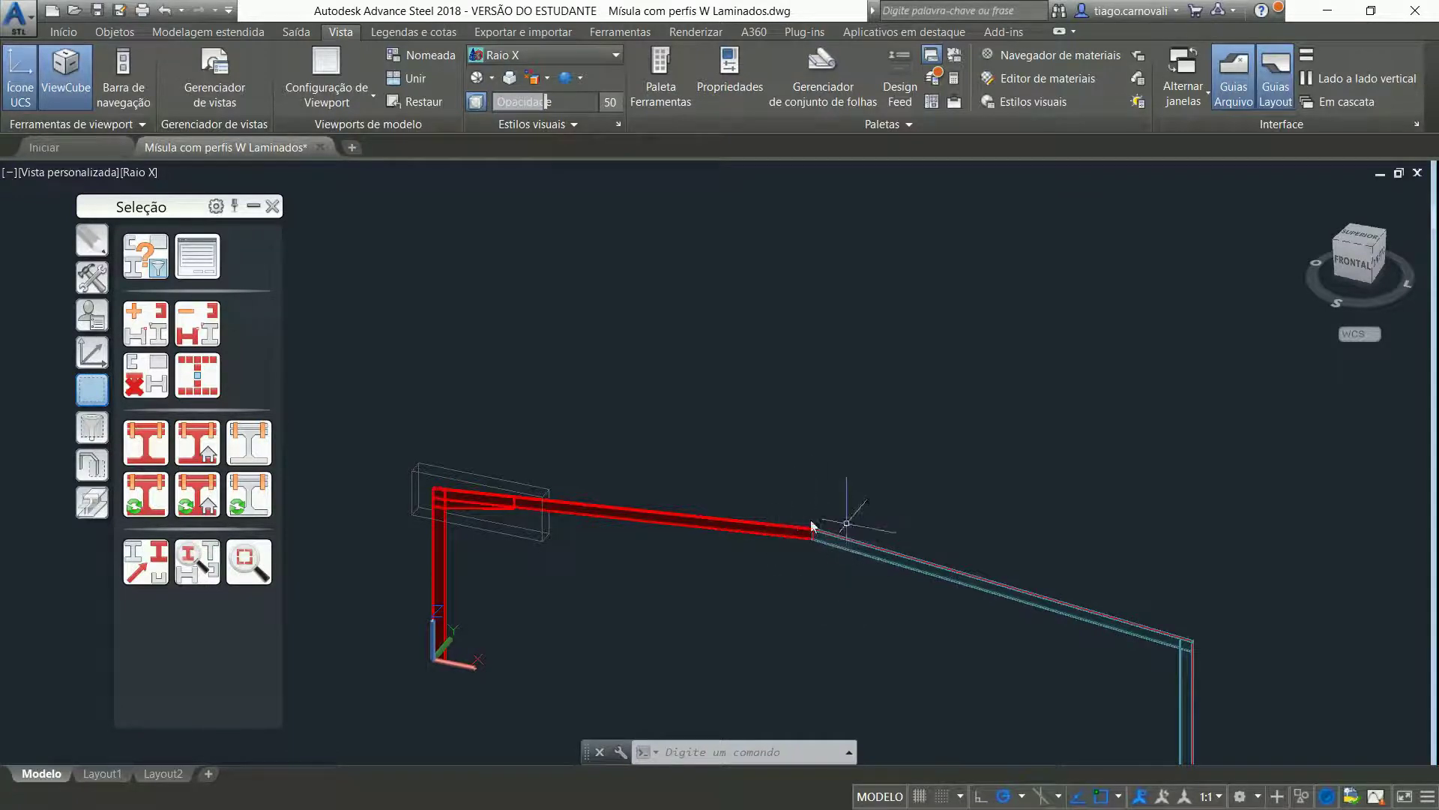
scroll(444, 524, "up", 2)
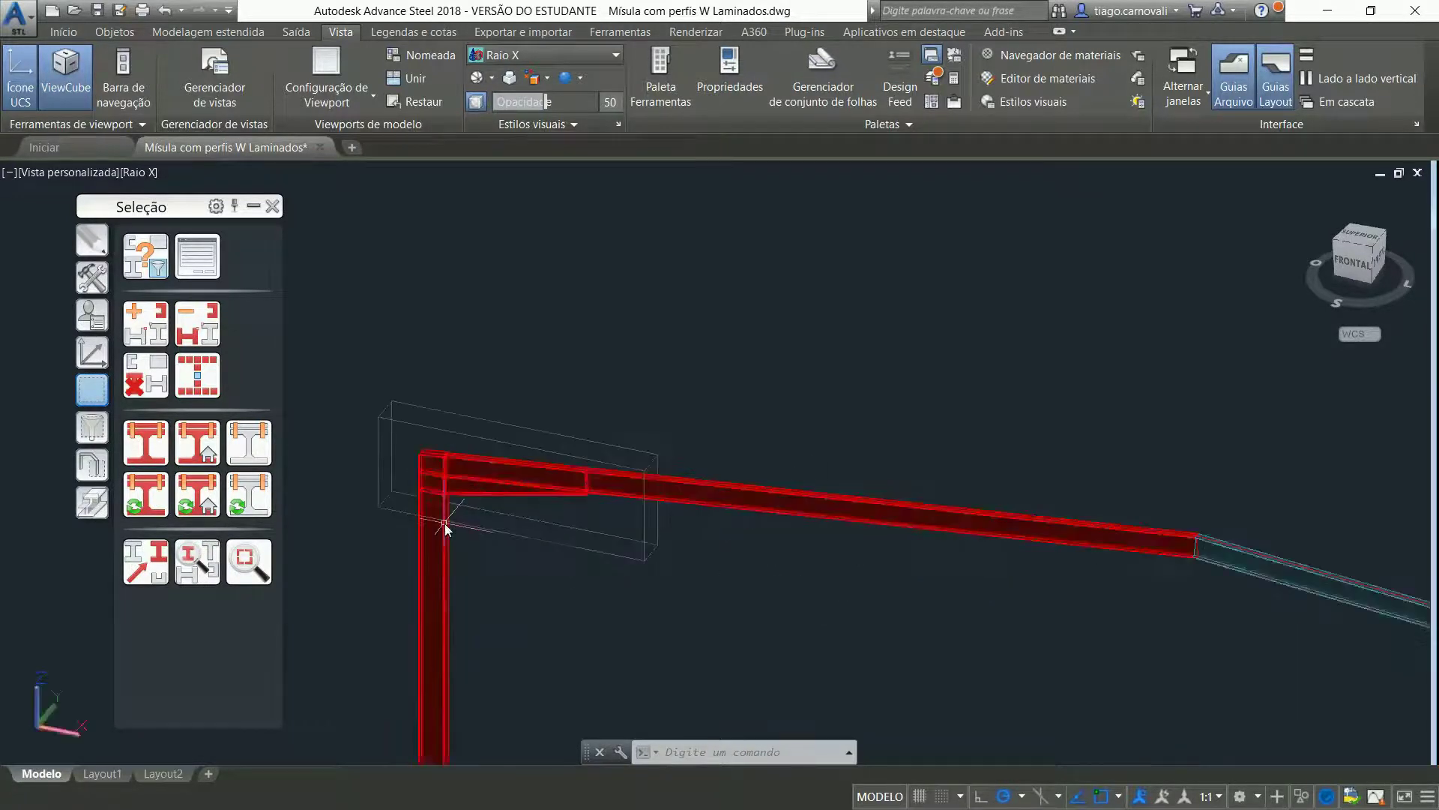
left_click(144, 373)
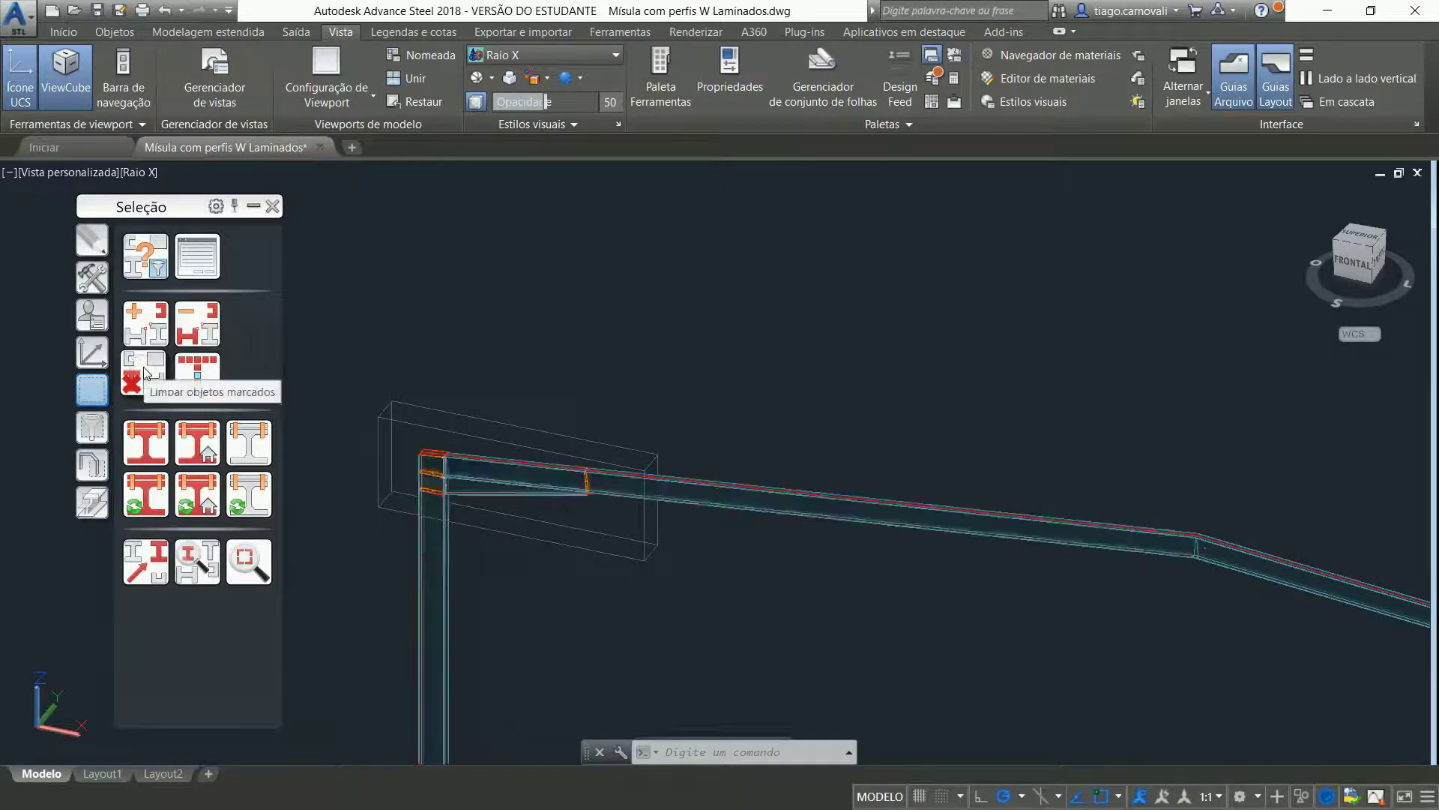
- Display the column's shop-connected objects once more and clear the marking after checking the frame
left_click(206, 451)
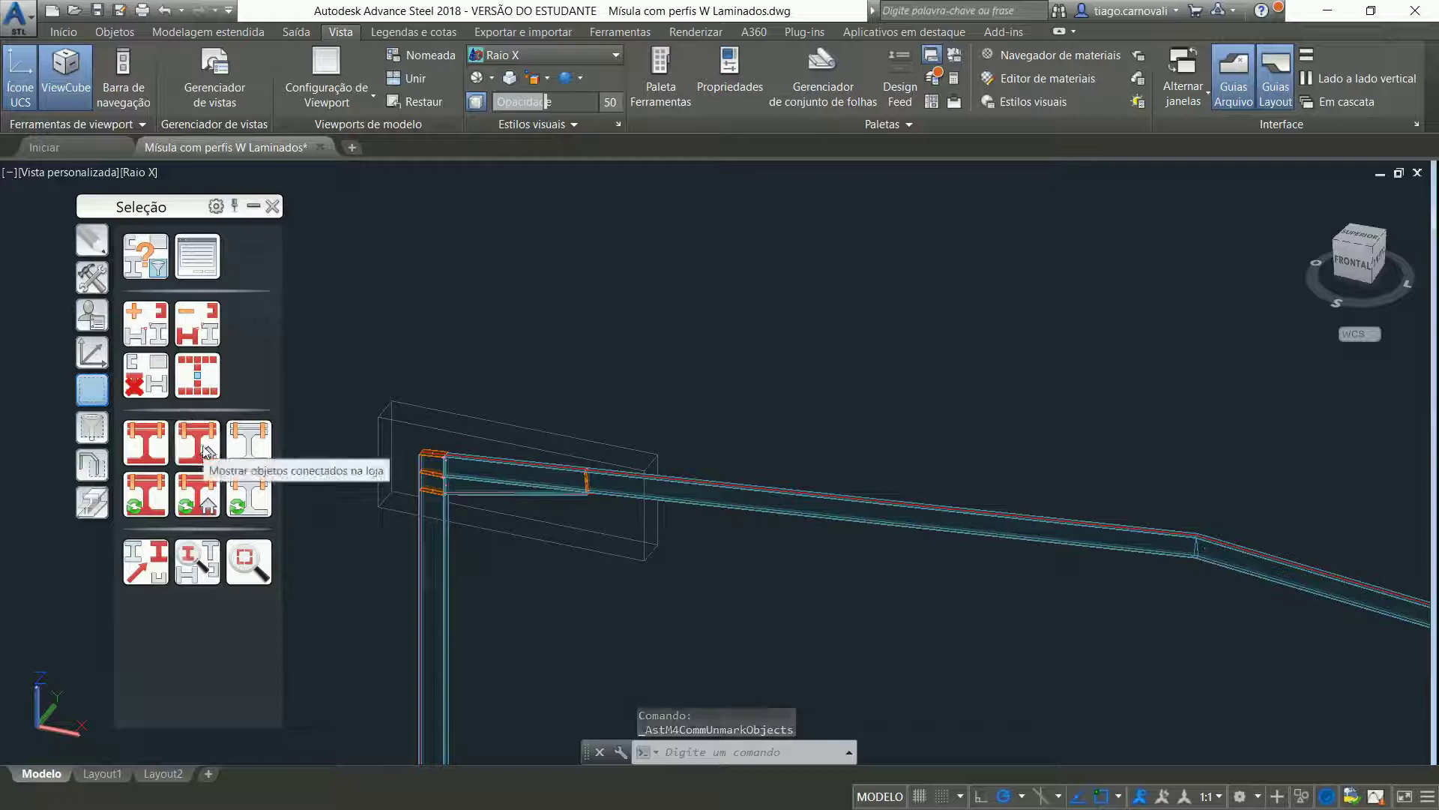
left_click(443, 560)
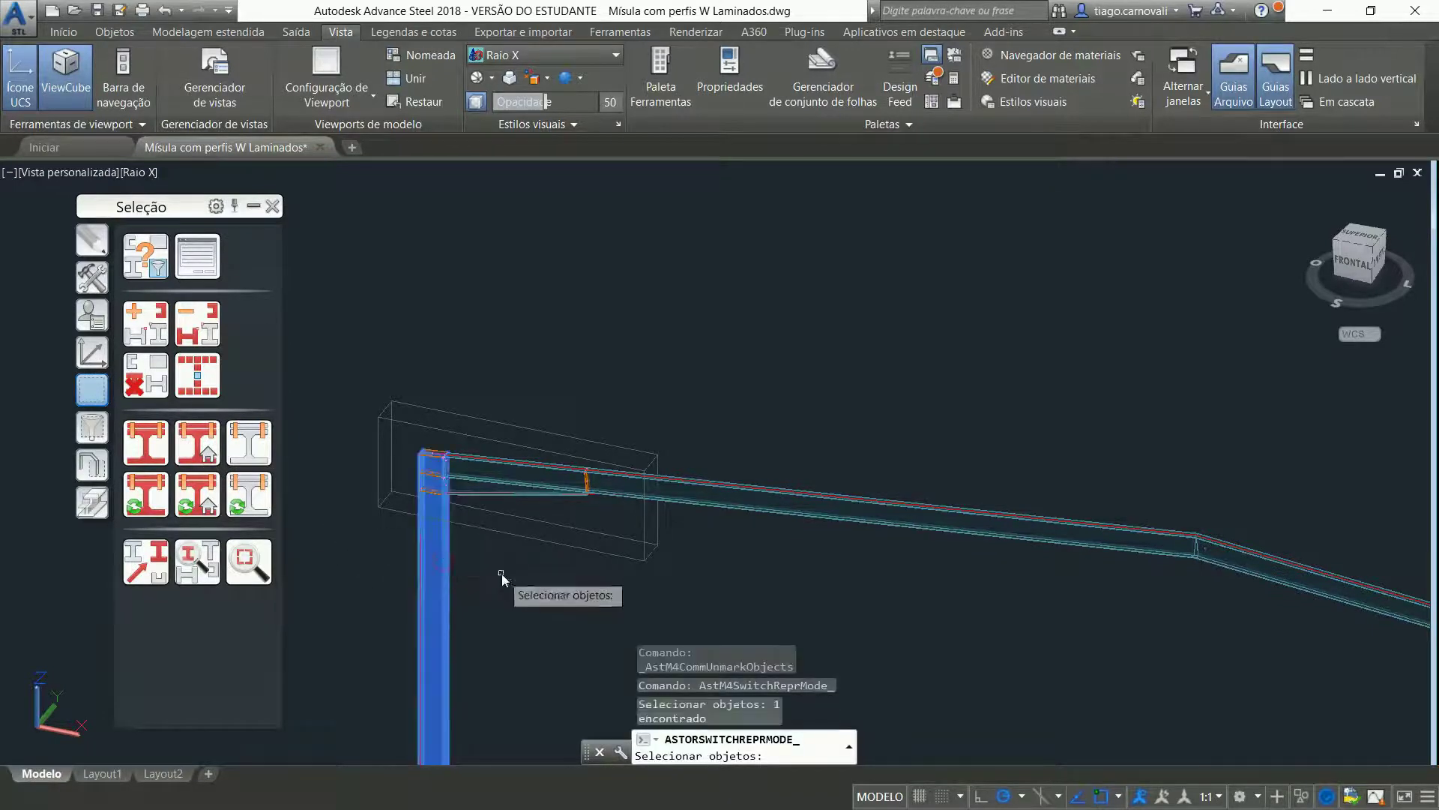
key("Return")
scroll(508, 484, "down", 2)
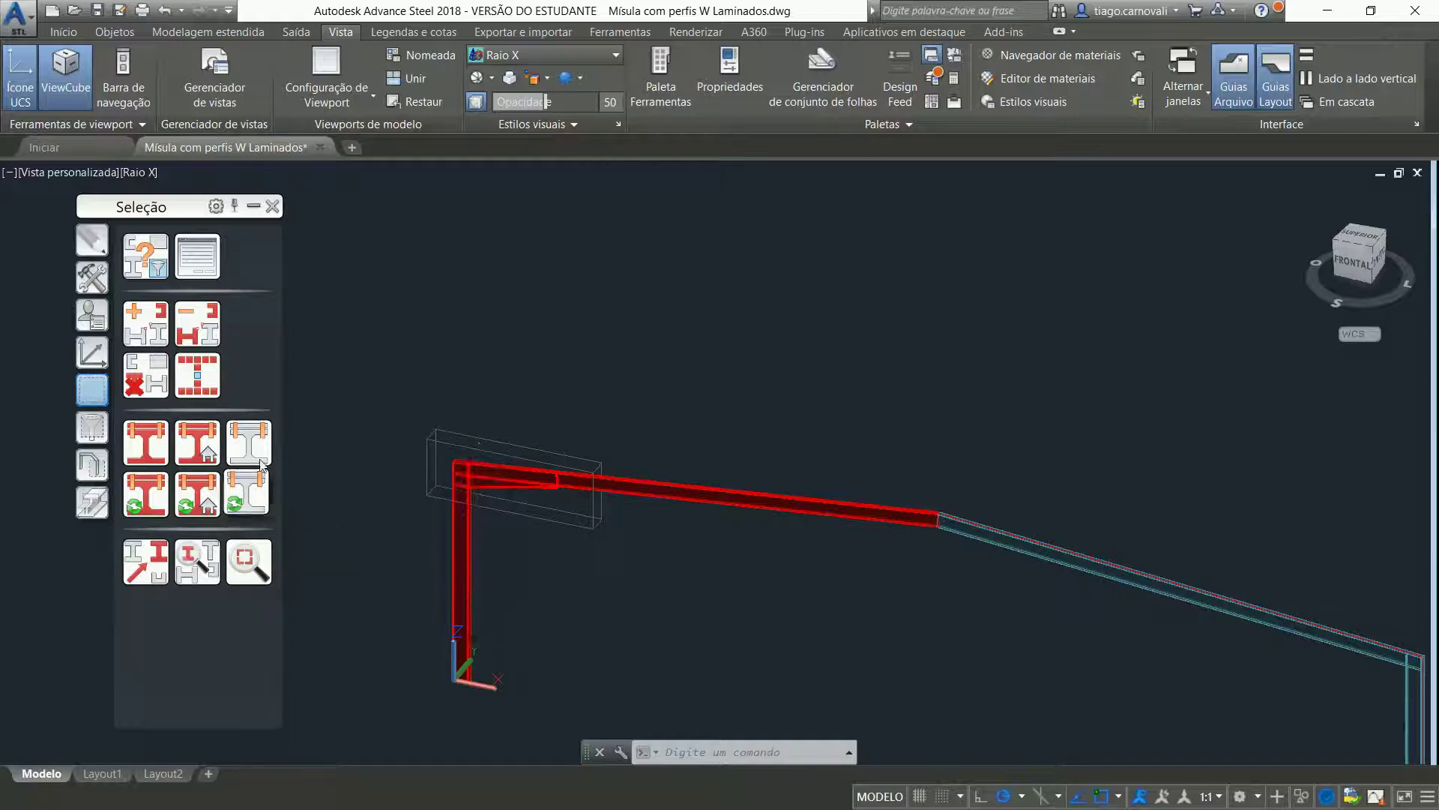
left_click(152, 384)
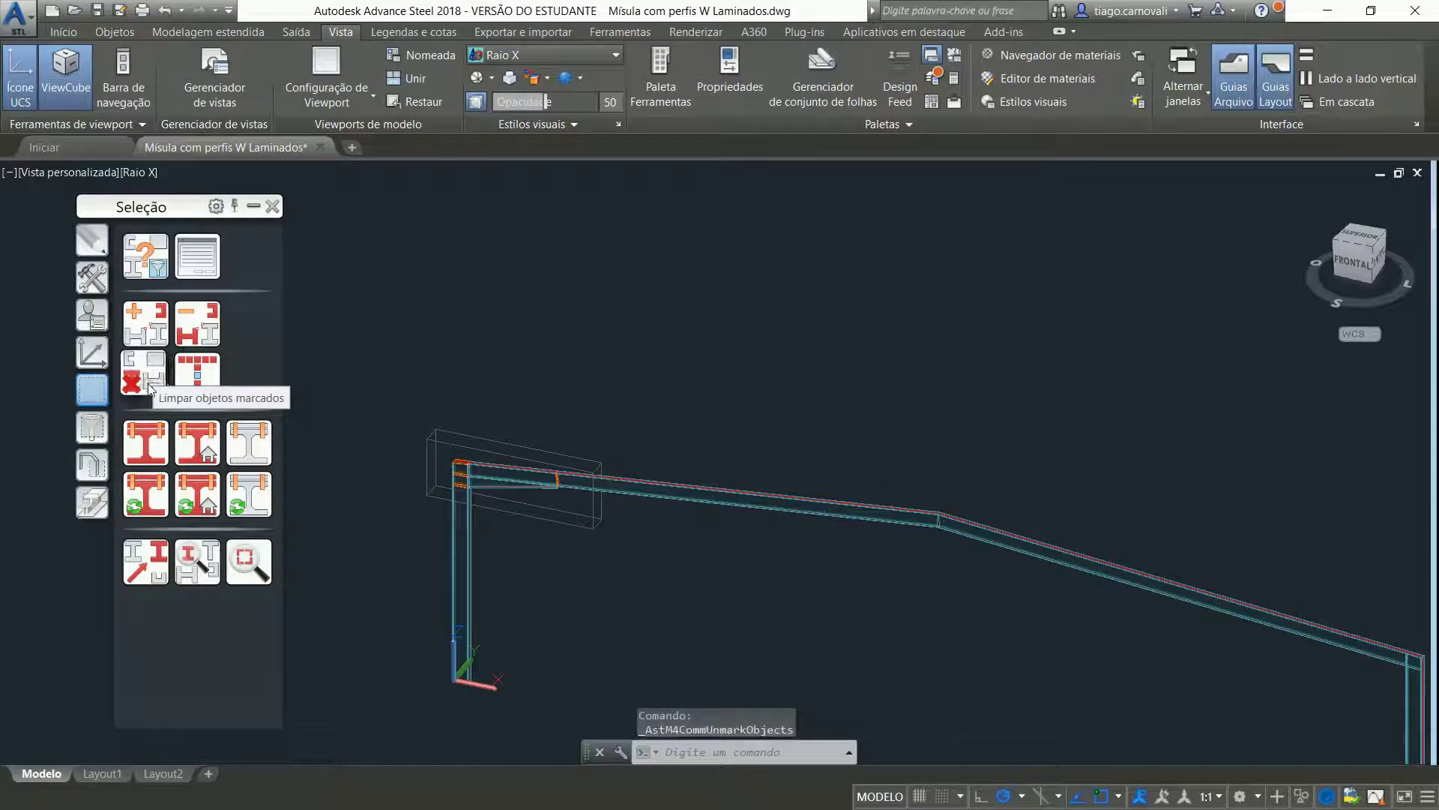
left_click(152, 386)
- Examine the weld points where the column's cap plate and flange meet the rafter end
scroll(461, 496, "up", 6)
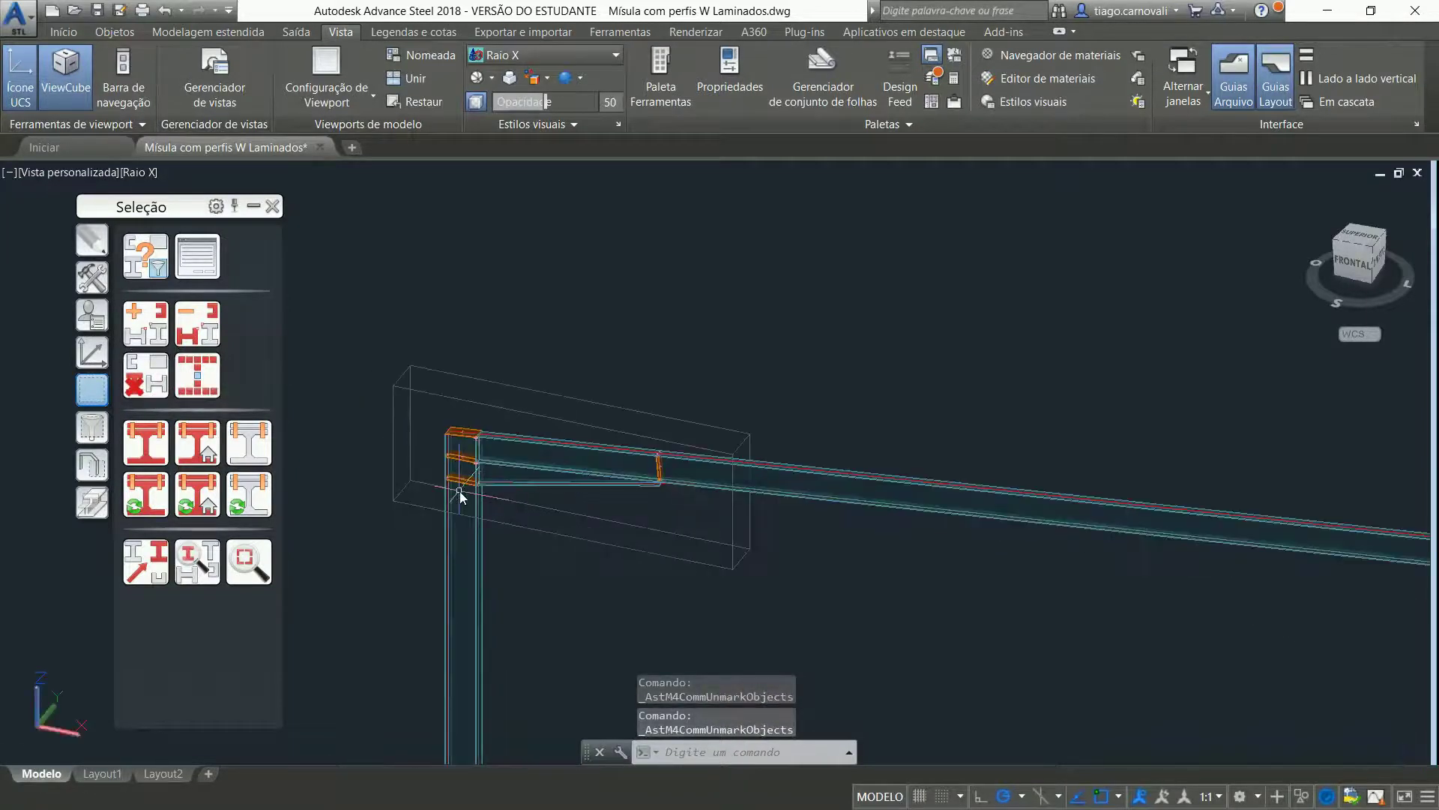
scroll(477, 409, "up", 1)
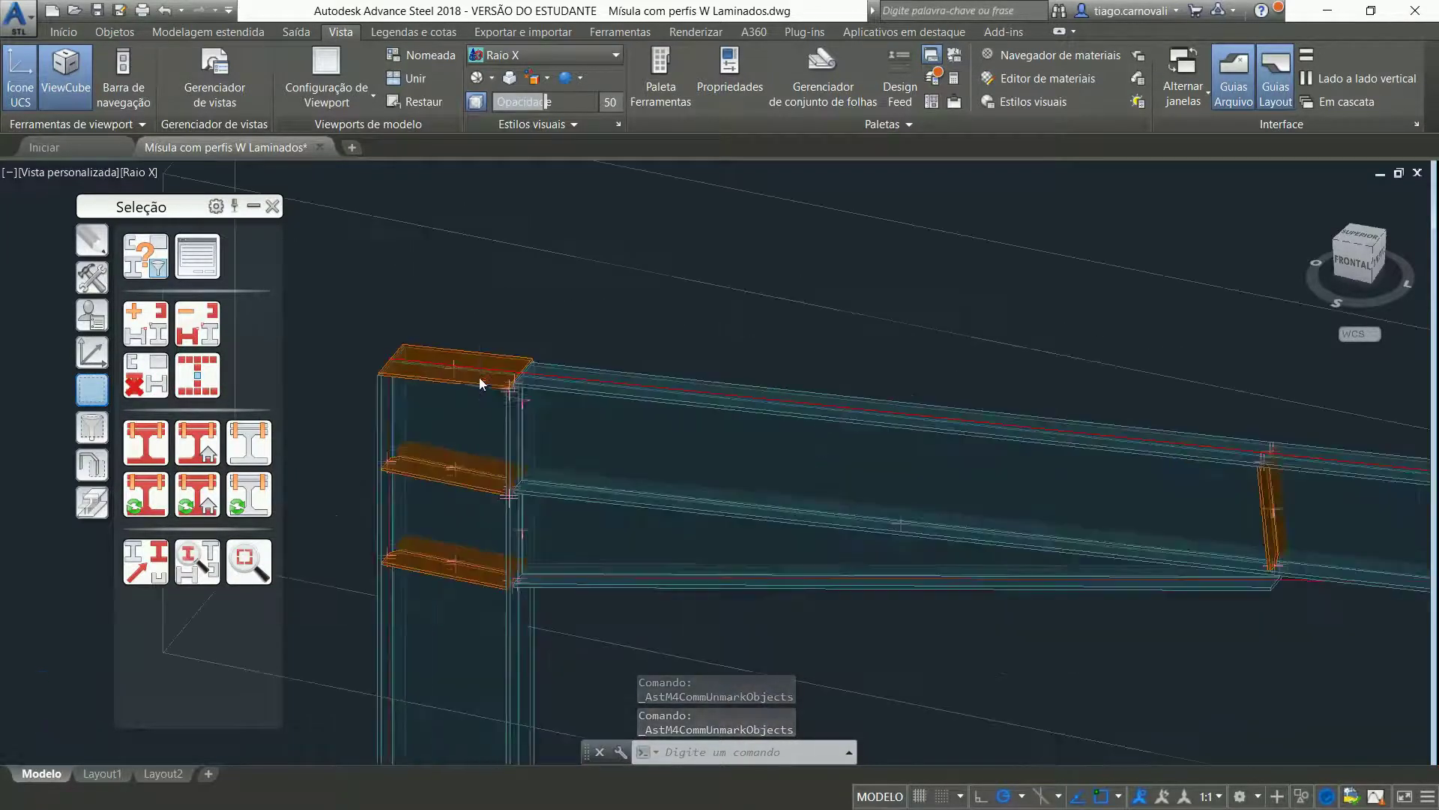
scroll(482, 393, "up", 2)
scroll(557, 461, "up", 3)
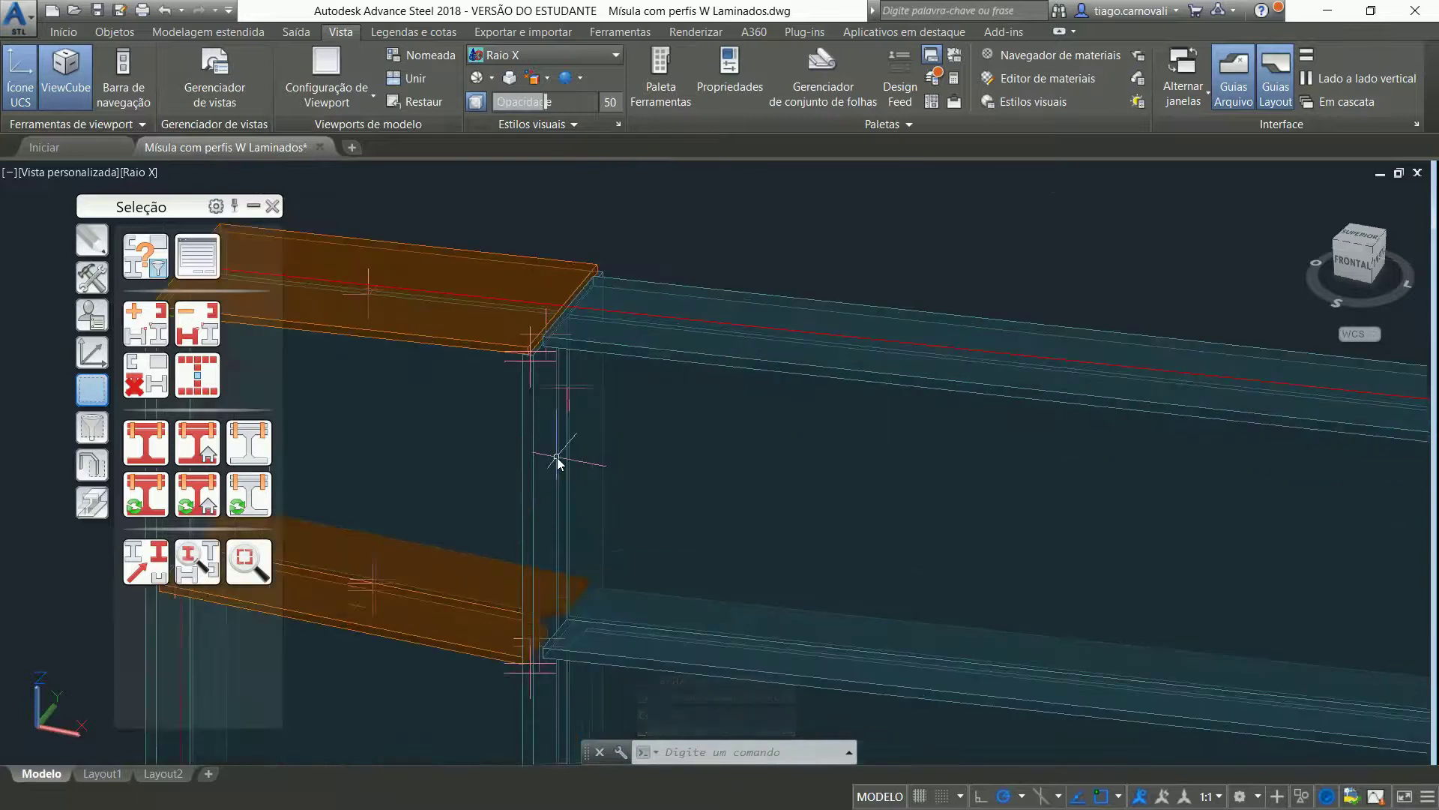
middle_click_drag(565, 437, 565, 402, "shift")
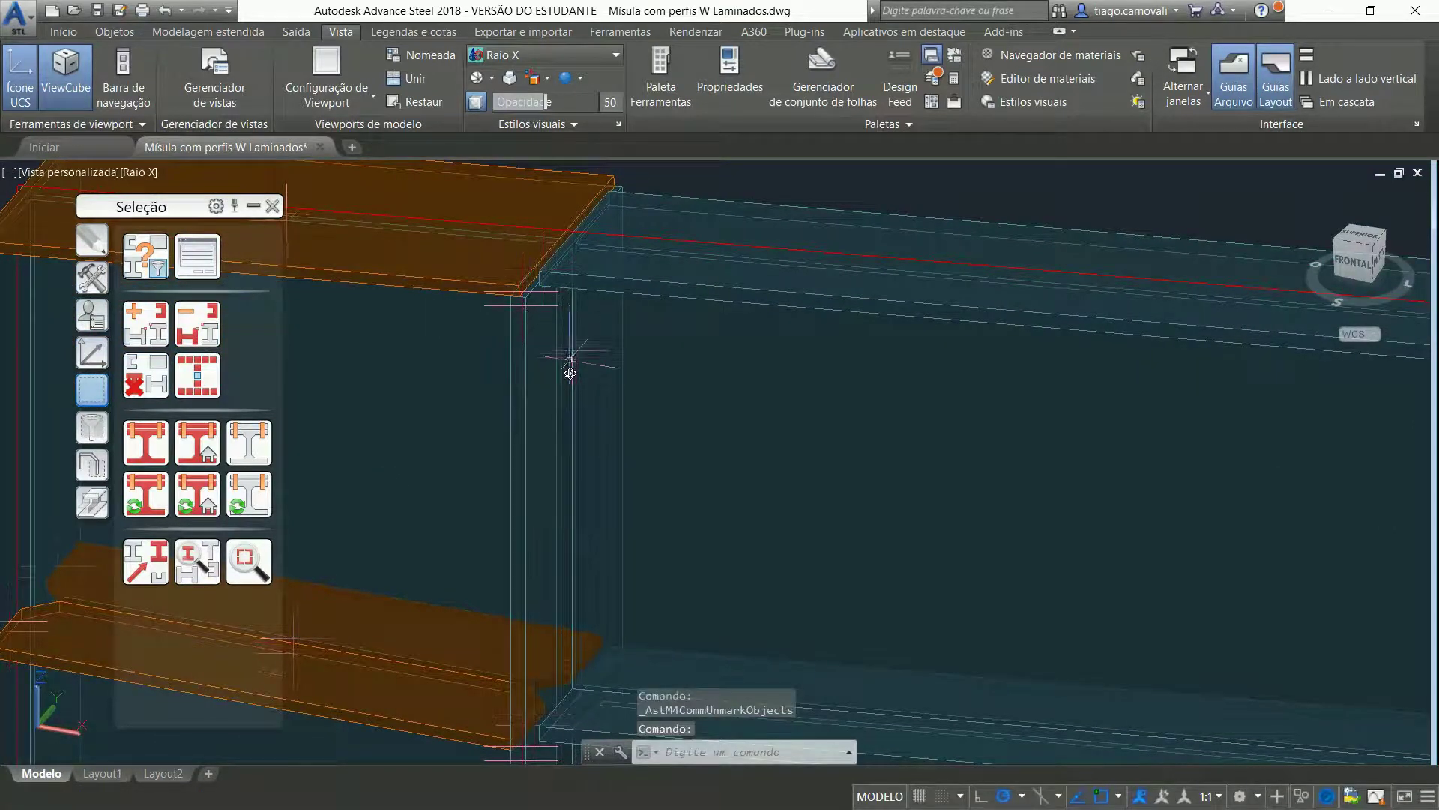
middle_click_drag(572, 360, 534, 392, "shift")
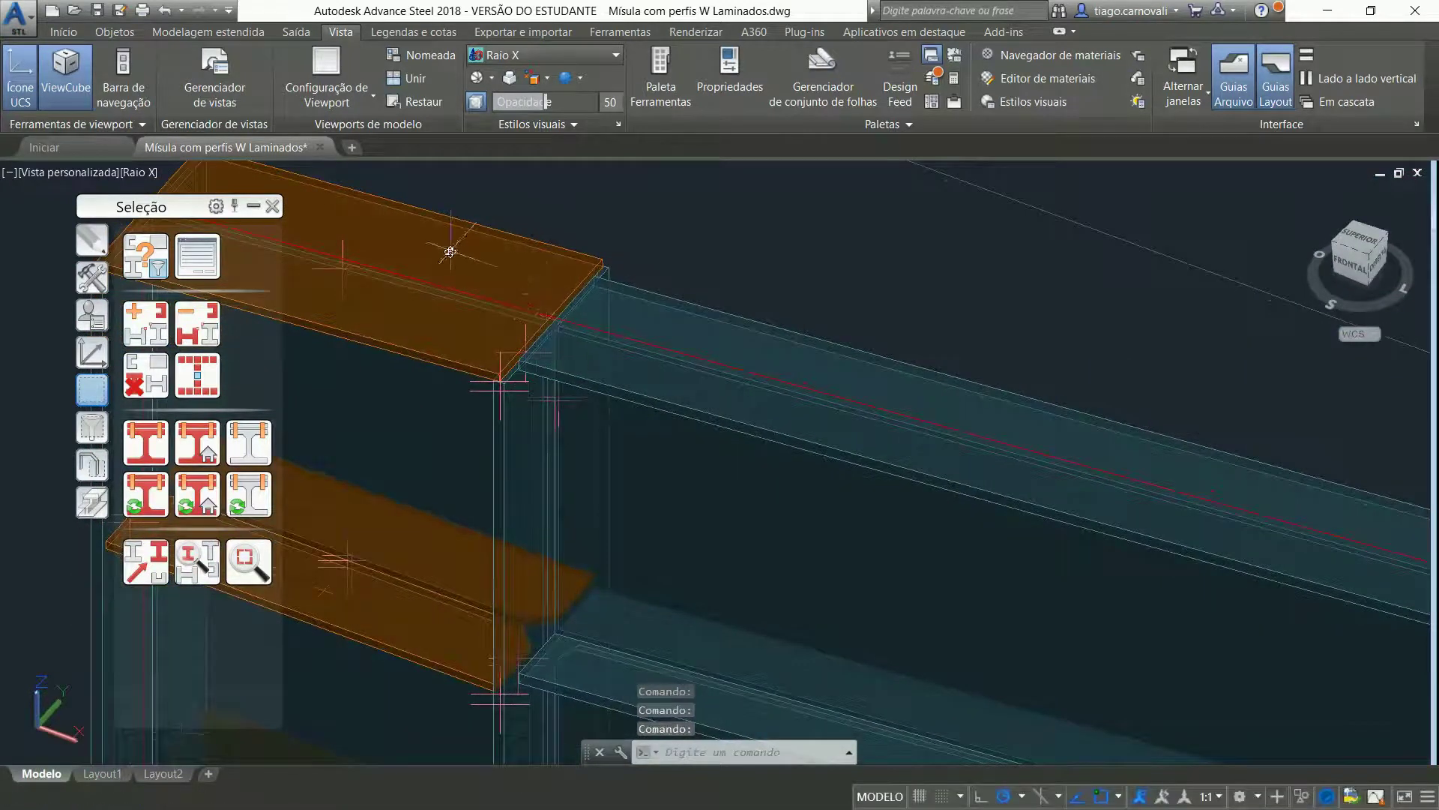
scroll(571, 302, "down", 2)
middle_click_drag(575, 295, 584, 291, "shift")
scroll(583, 290, "up", 2)
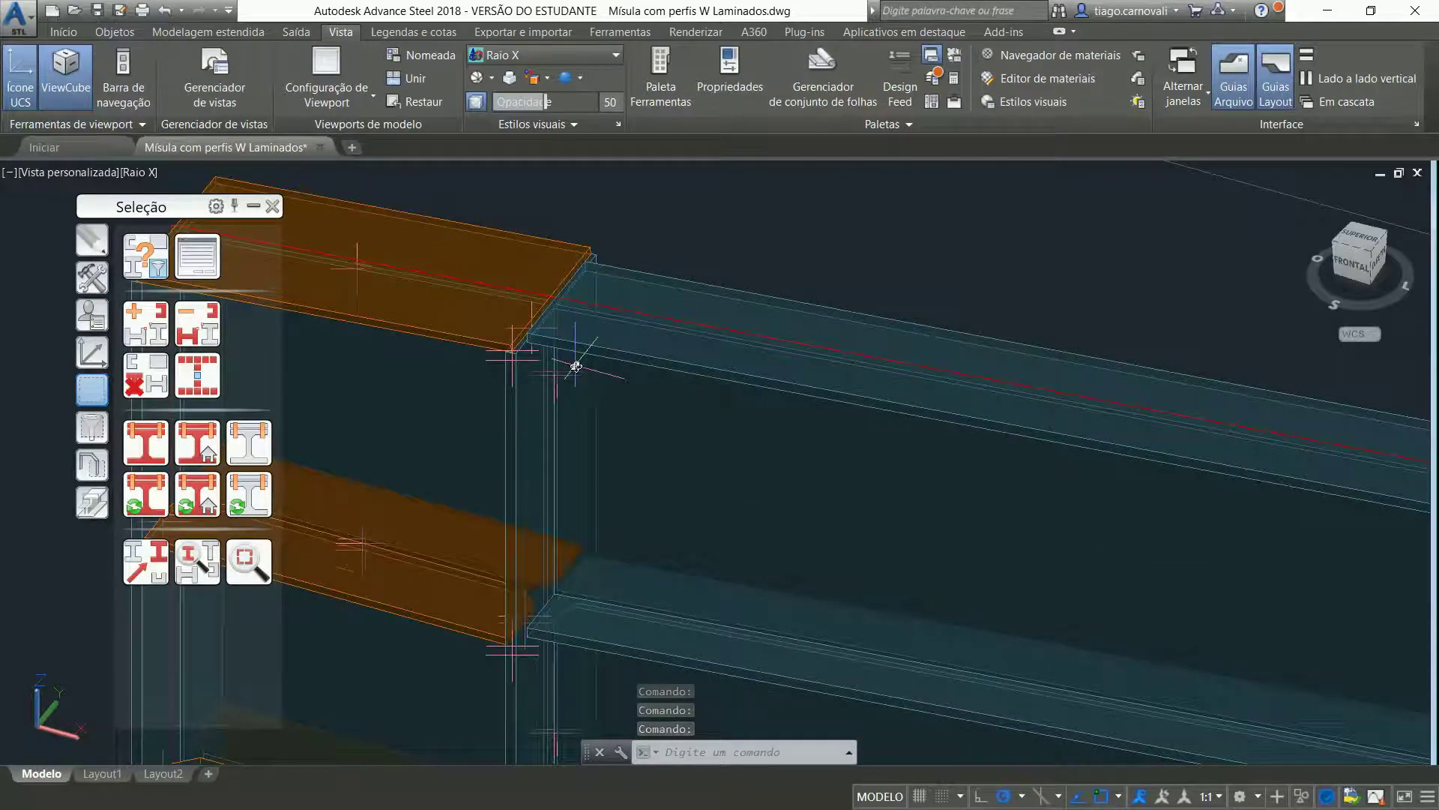
mouse_move(576, 366)
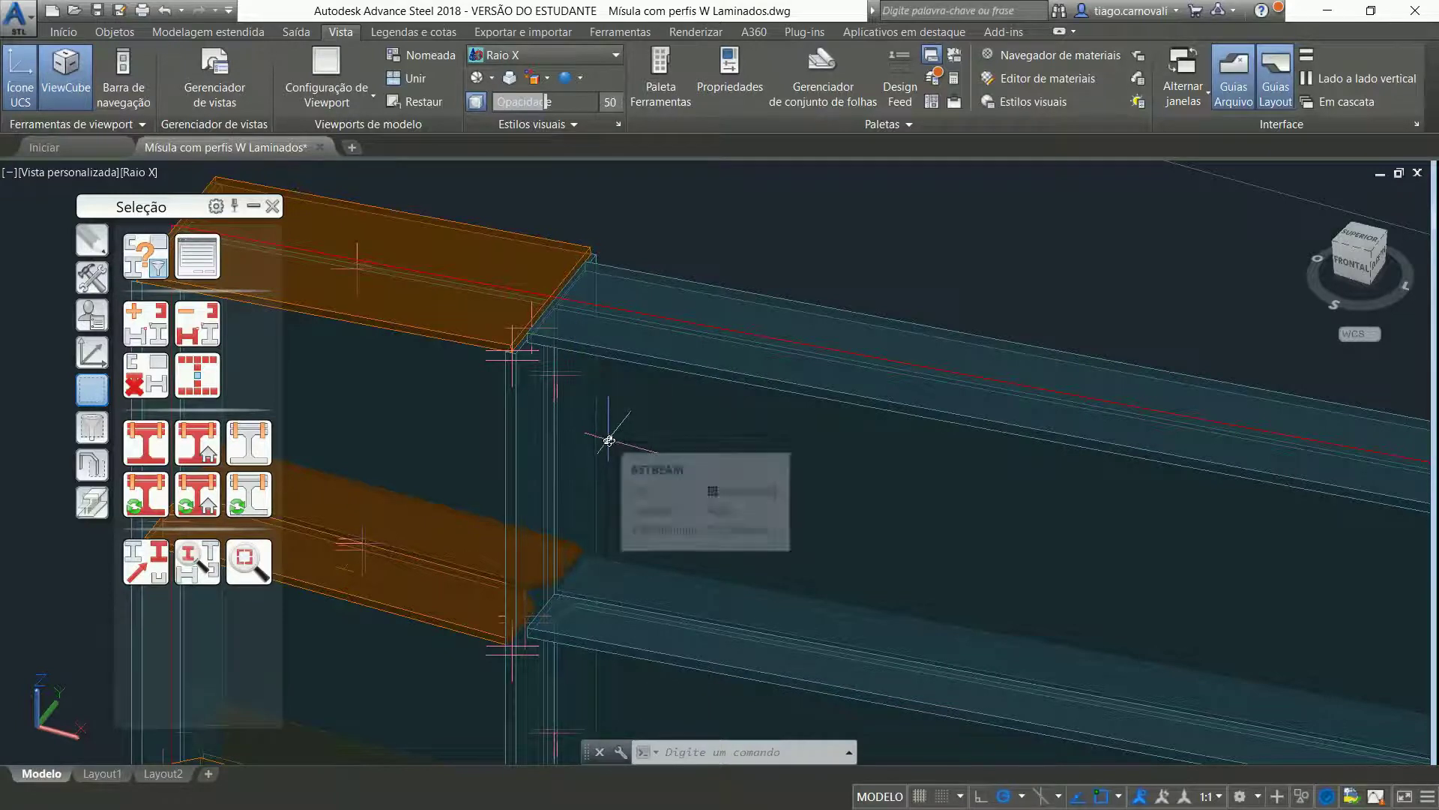
scroll(528, 380, "up", 2)
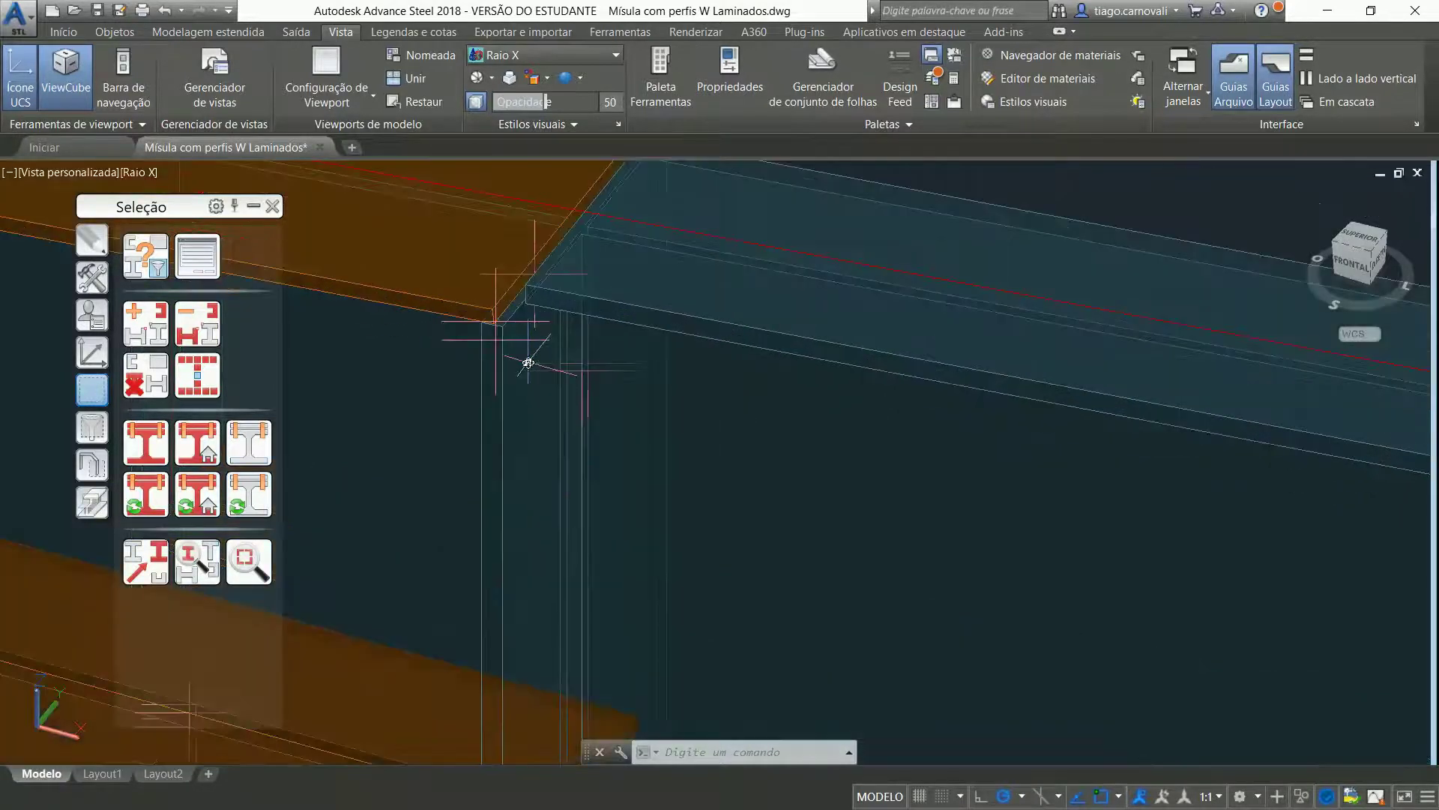
middle_click_drag(525, 354, 555, 345, "shift")
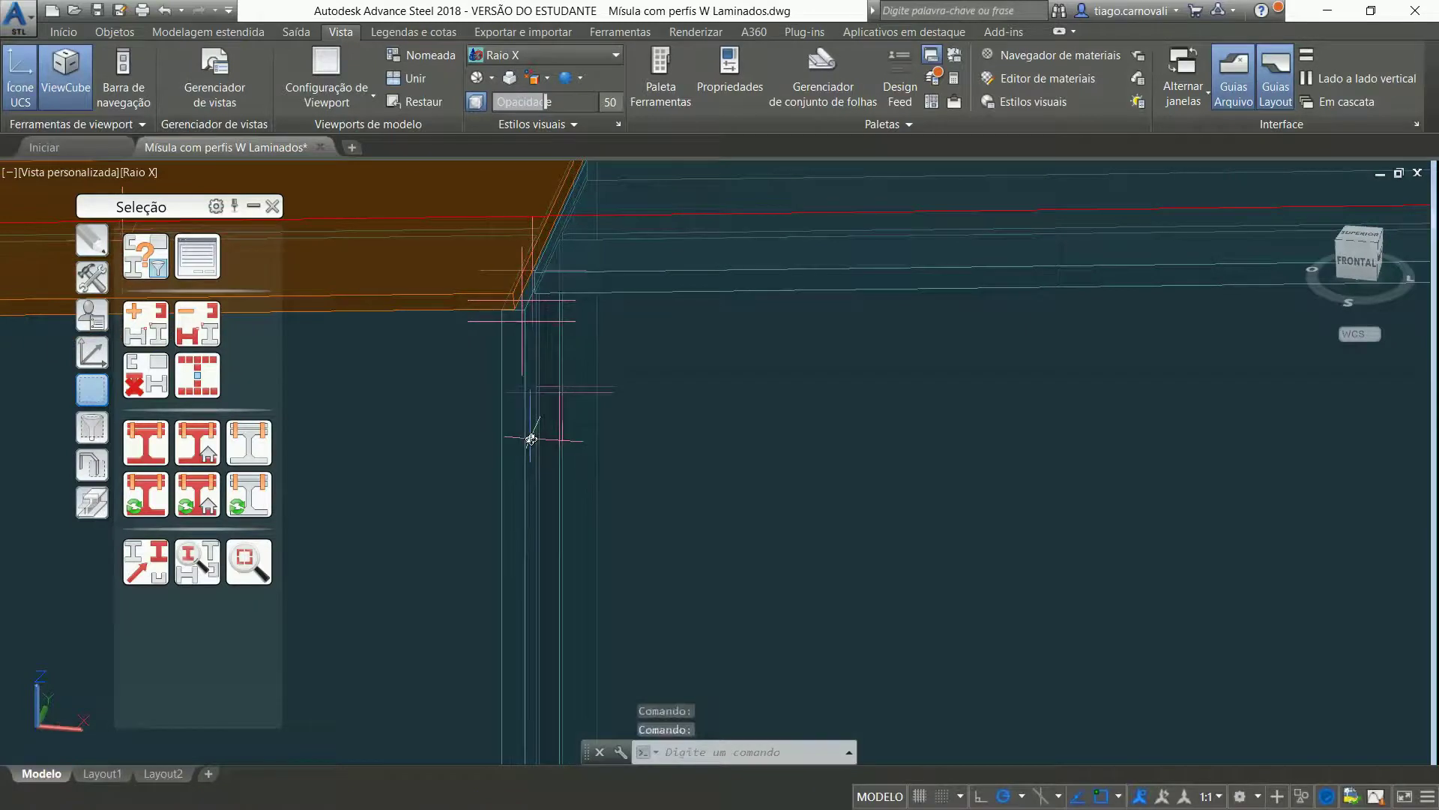
mouse_move(531, 439)
middle_mouse_down("shift")
mouse_move(516, 439)
mouse_move(504, 485)
mouse_move(500, 410)
middle_mouse_up("shift")
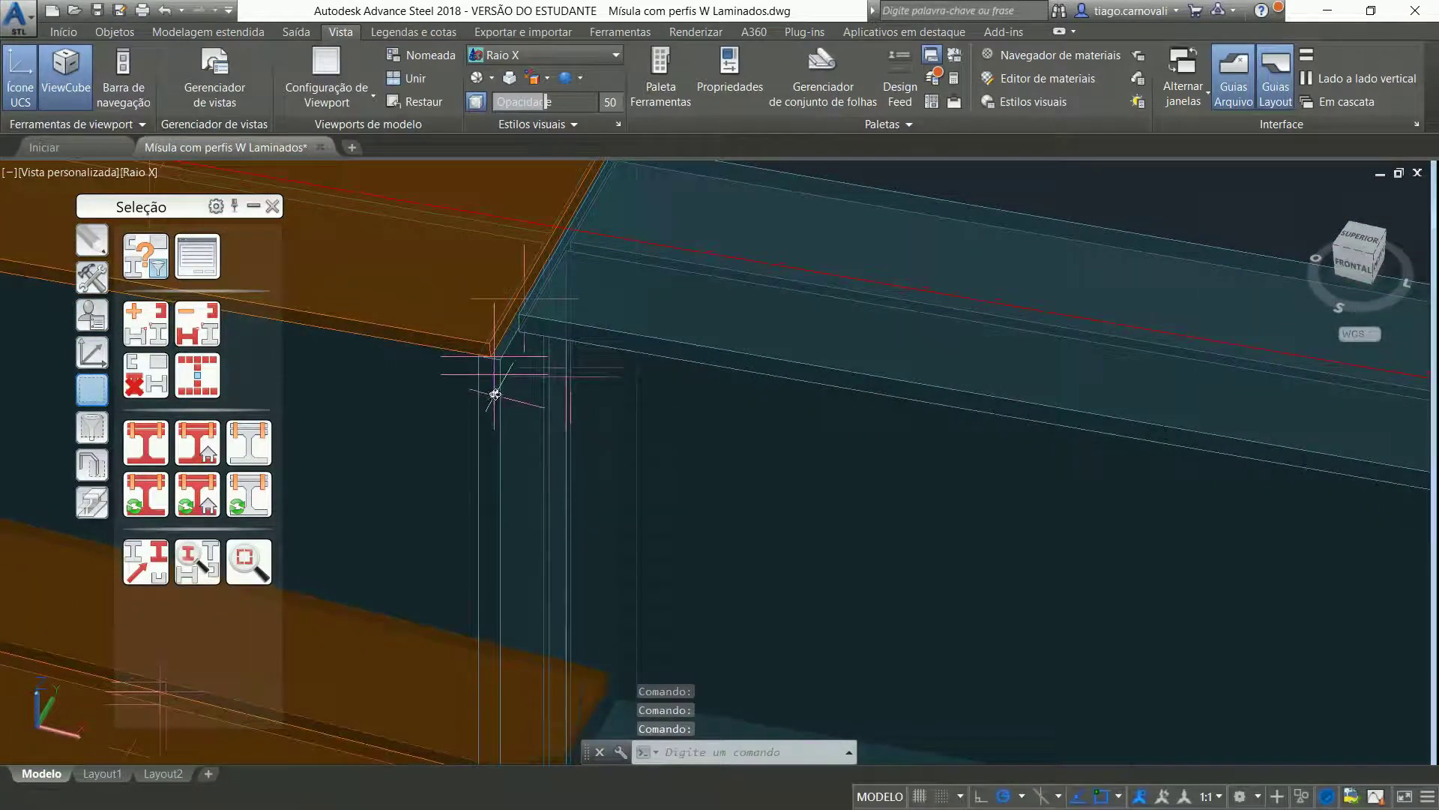
- Set the weld location (Localização da solda) of the weld at the column's cap plate corner to Local
left_click(495, 394)
double_click(495, 394)
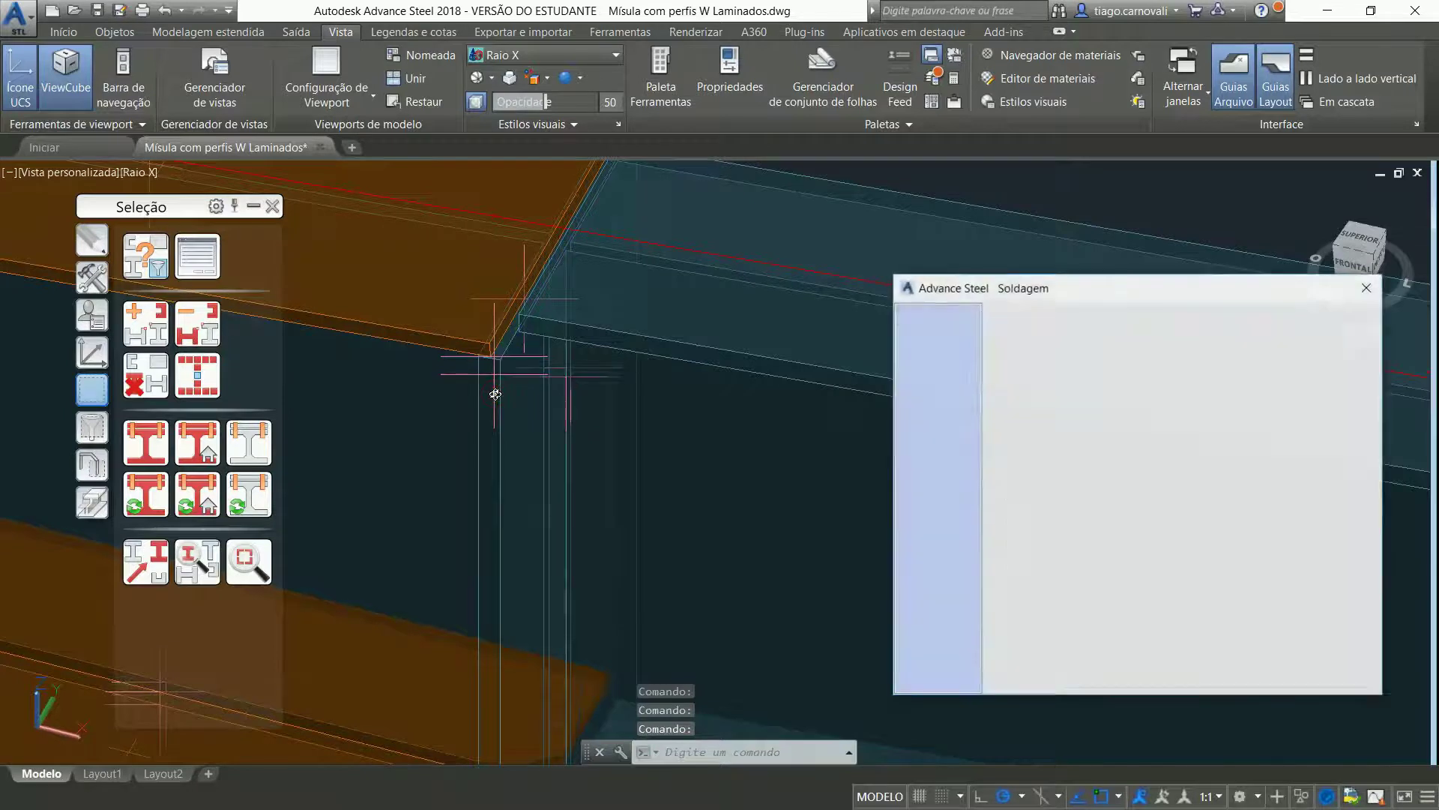
left_click_drag(1071, 290, 970, 272)
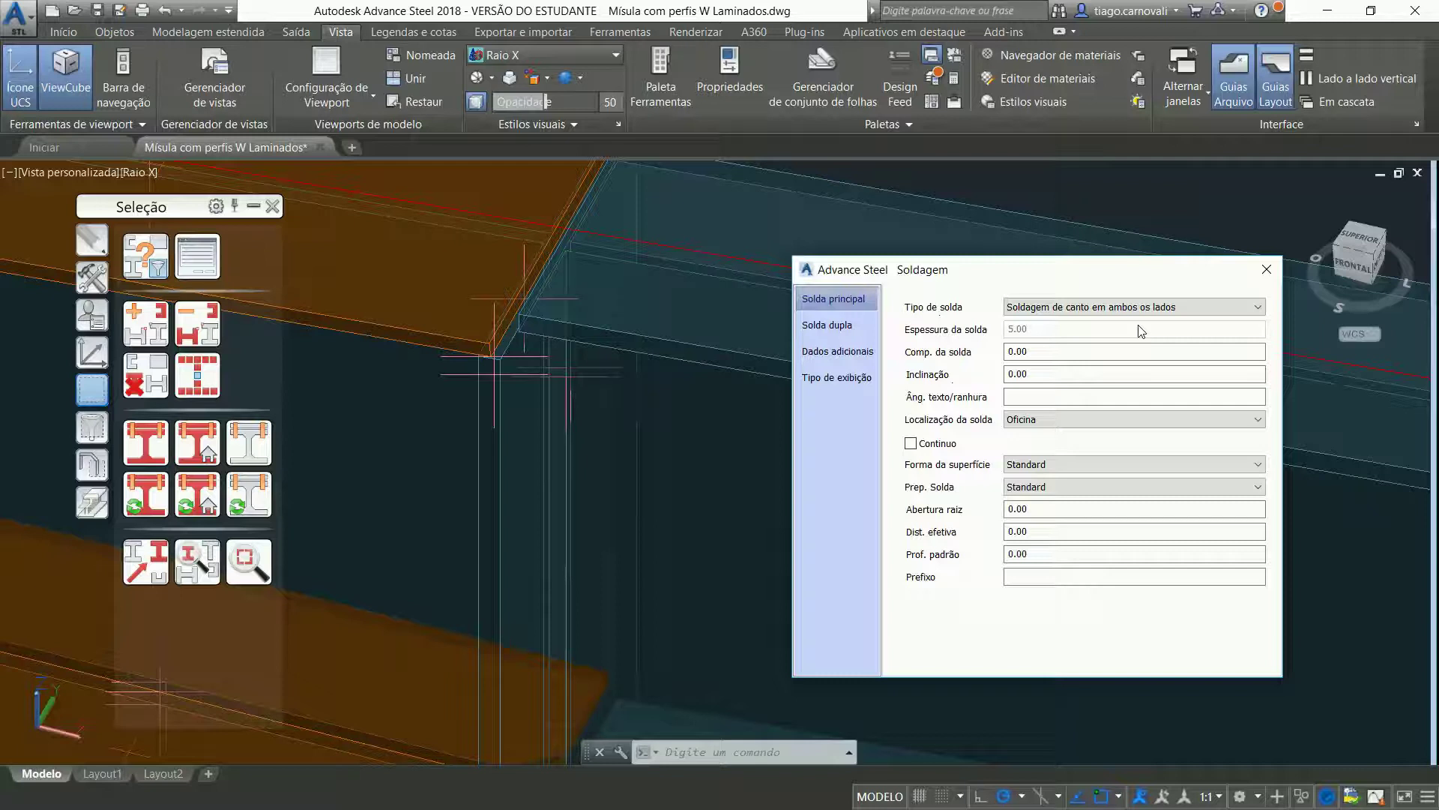
left_click(1048, 421)
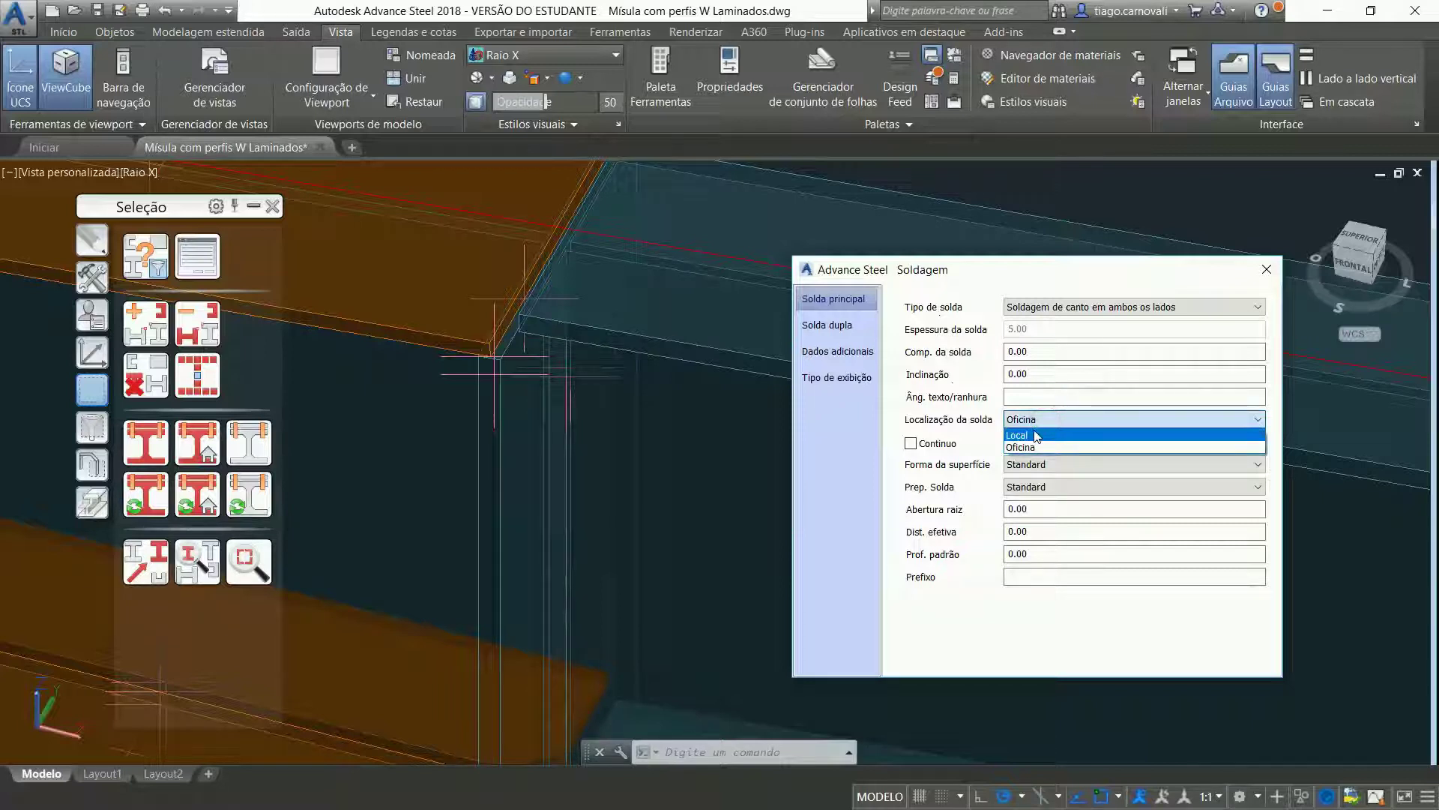
left_click(1037, 436)
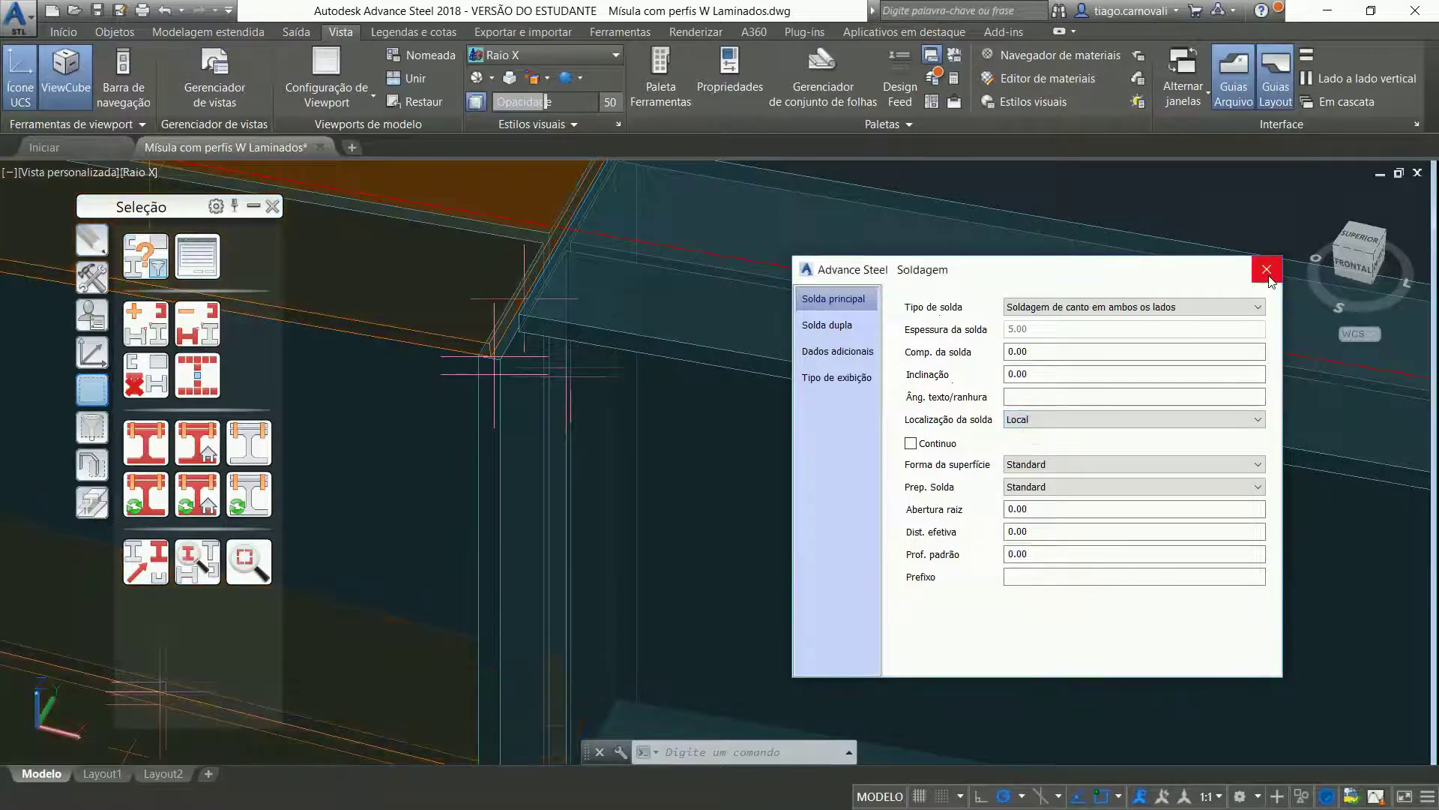
left_click(1267, 270)
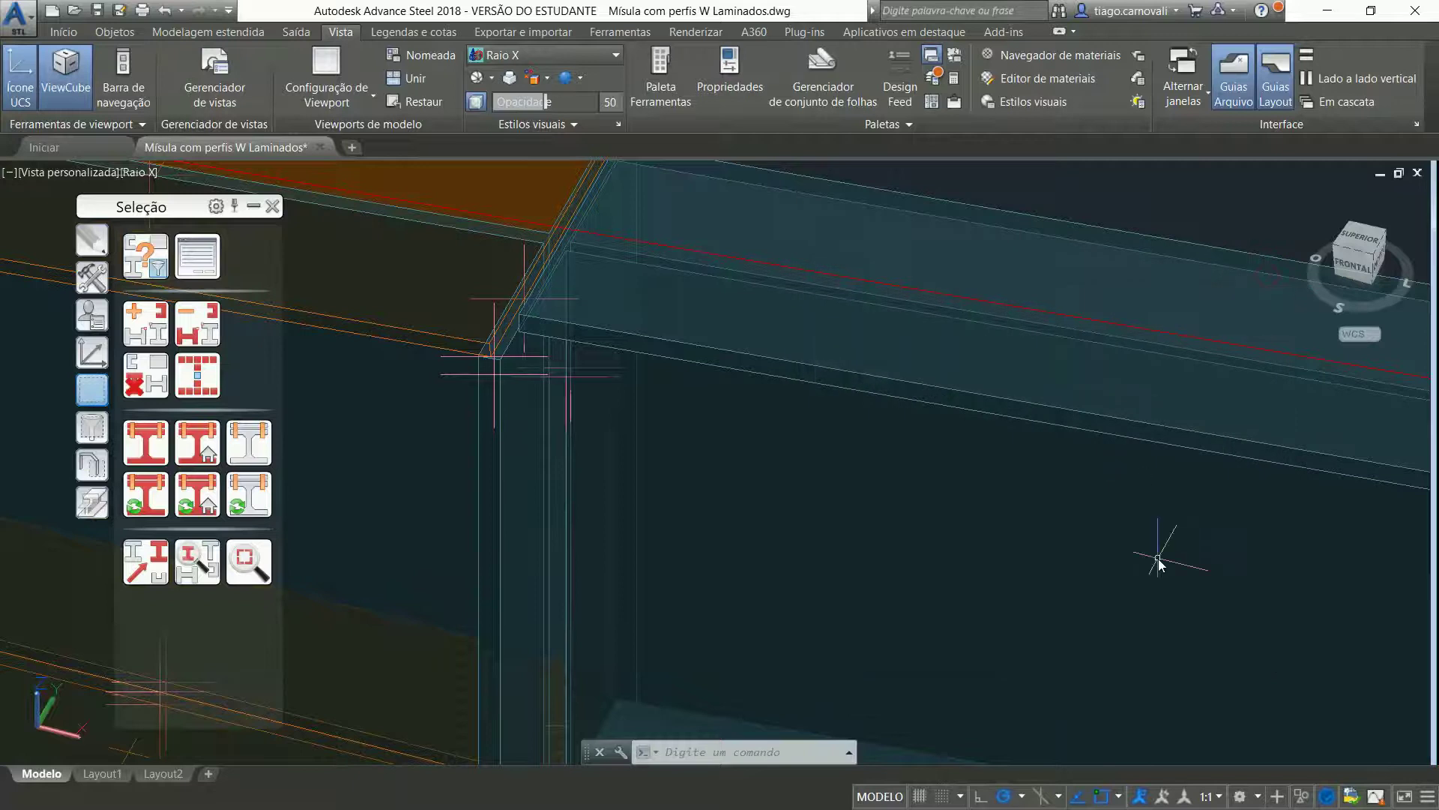
middle_click_drag(581, 491, 566, 440, "shift")
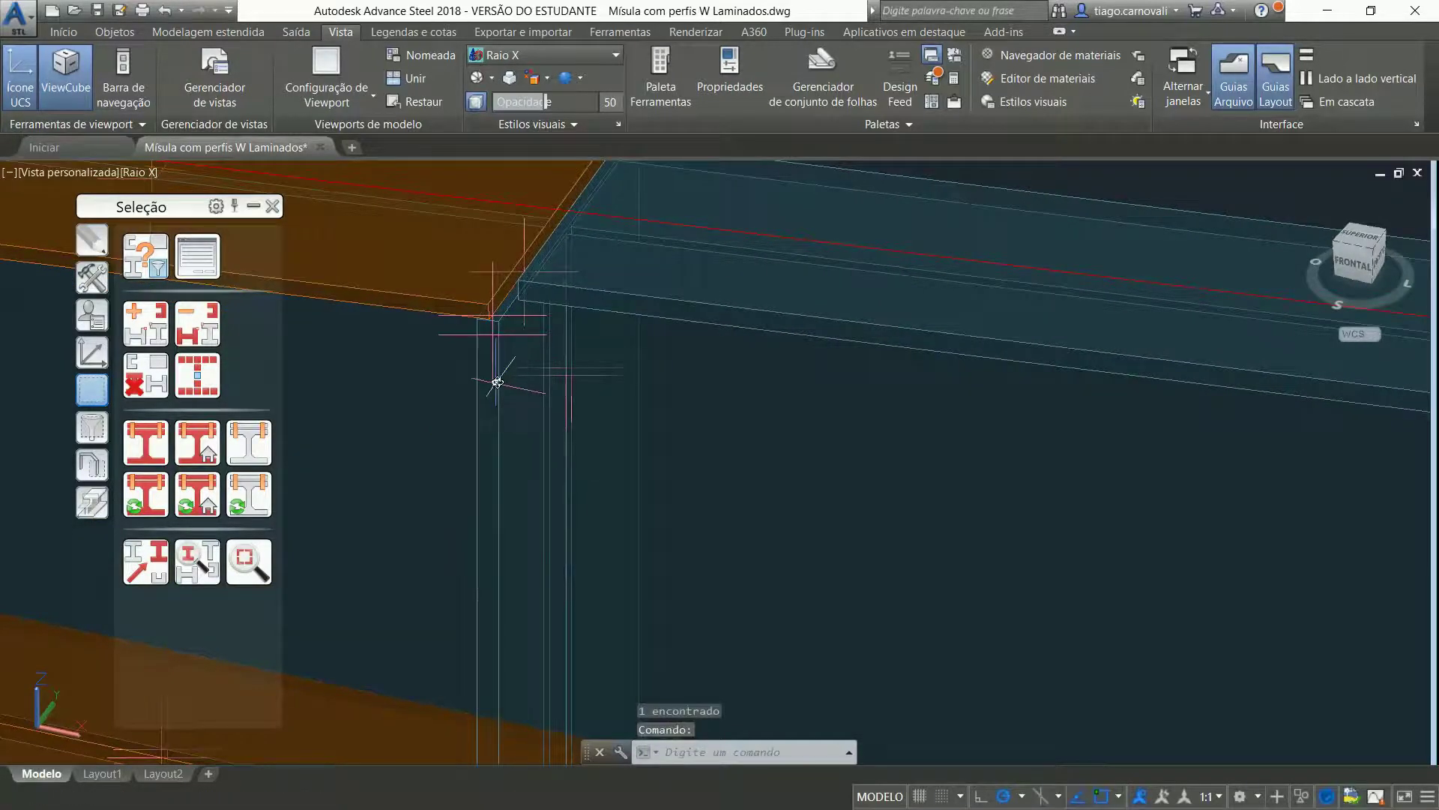
left_click(496, 384)
key("Escape")
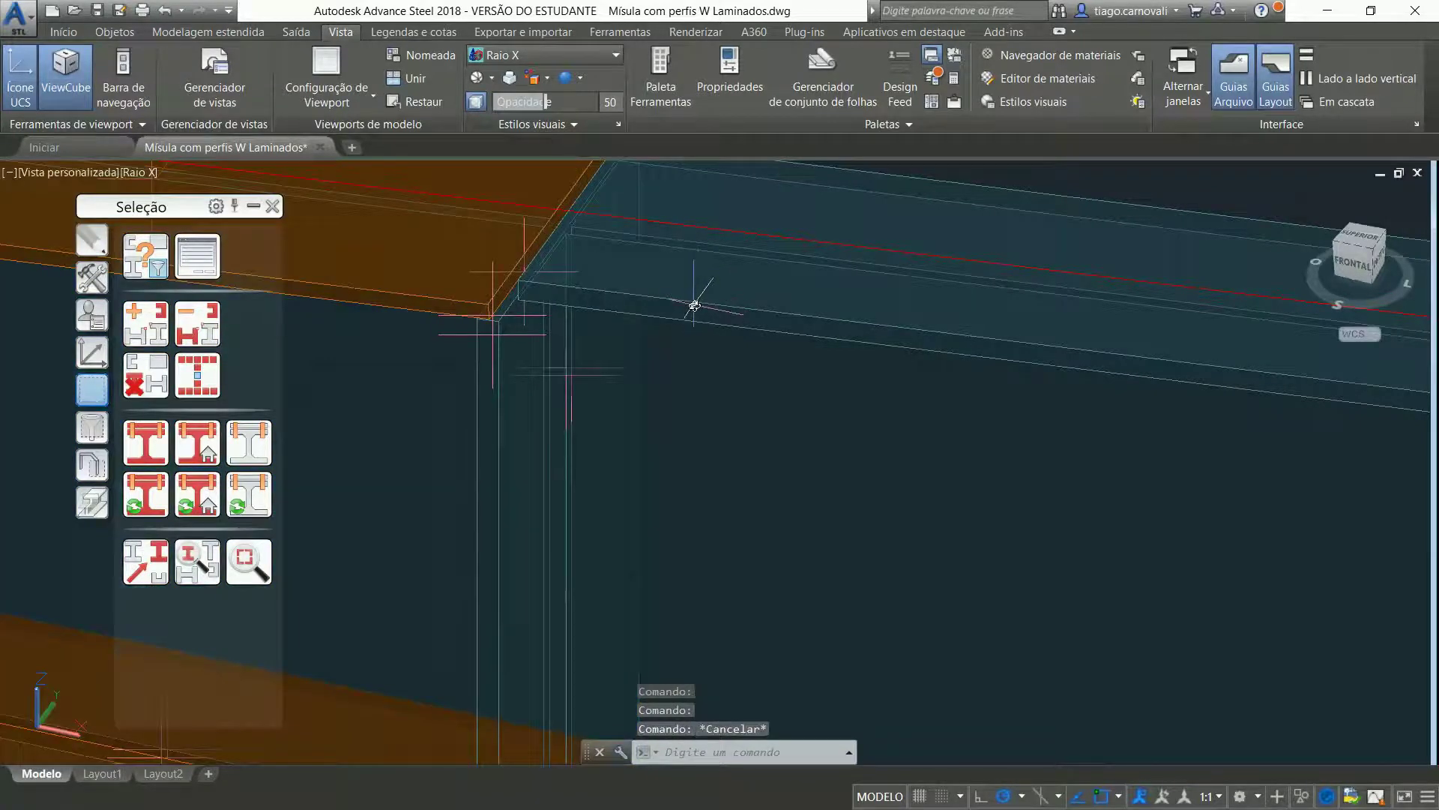
double_click(567, 410)
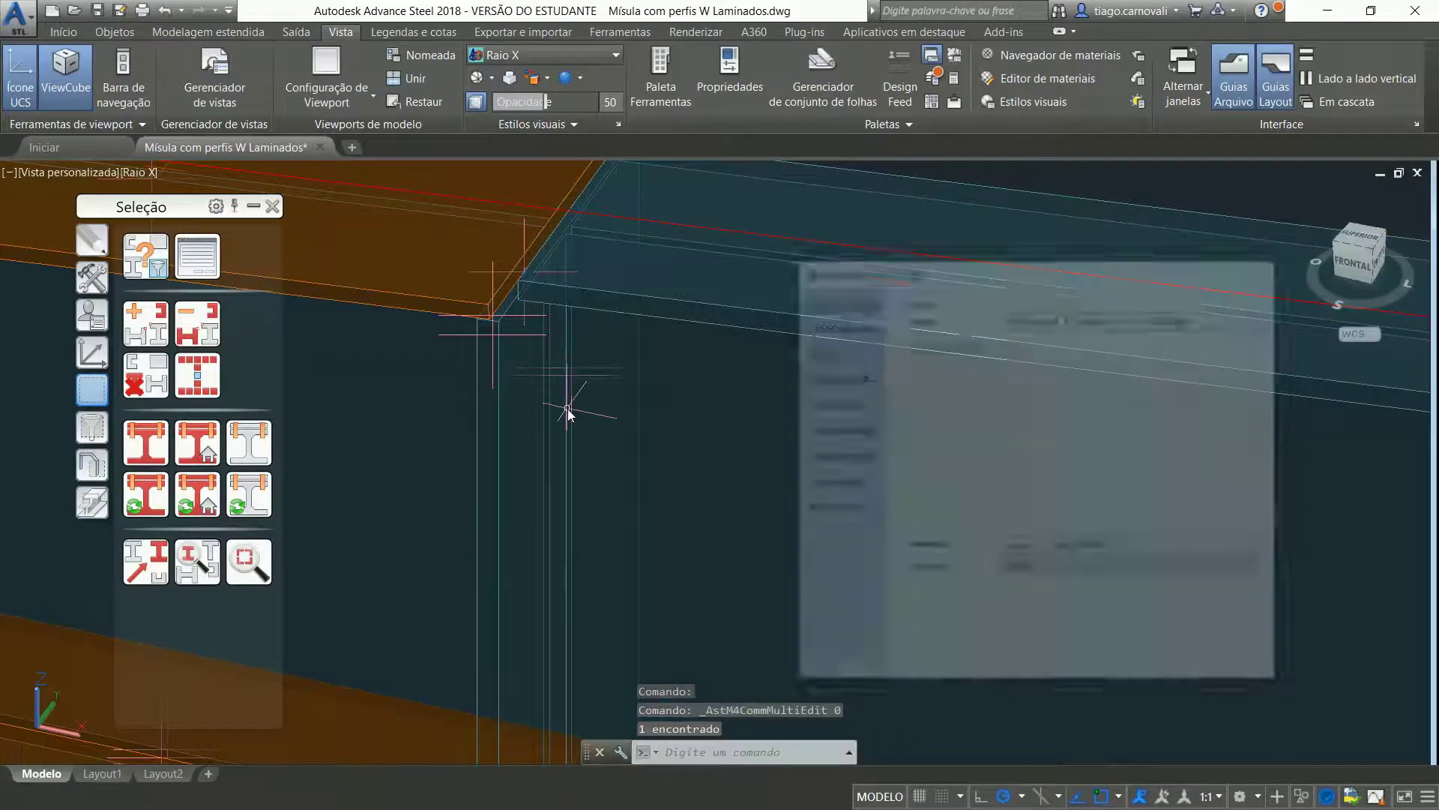
key("Escape")
key("Escape")
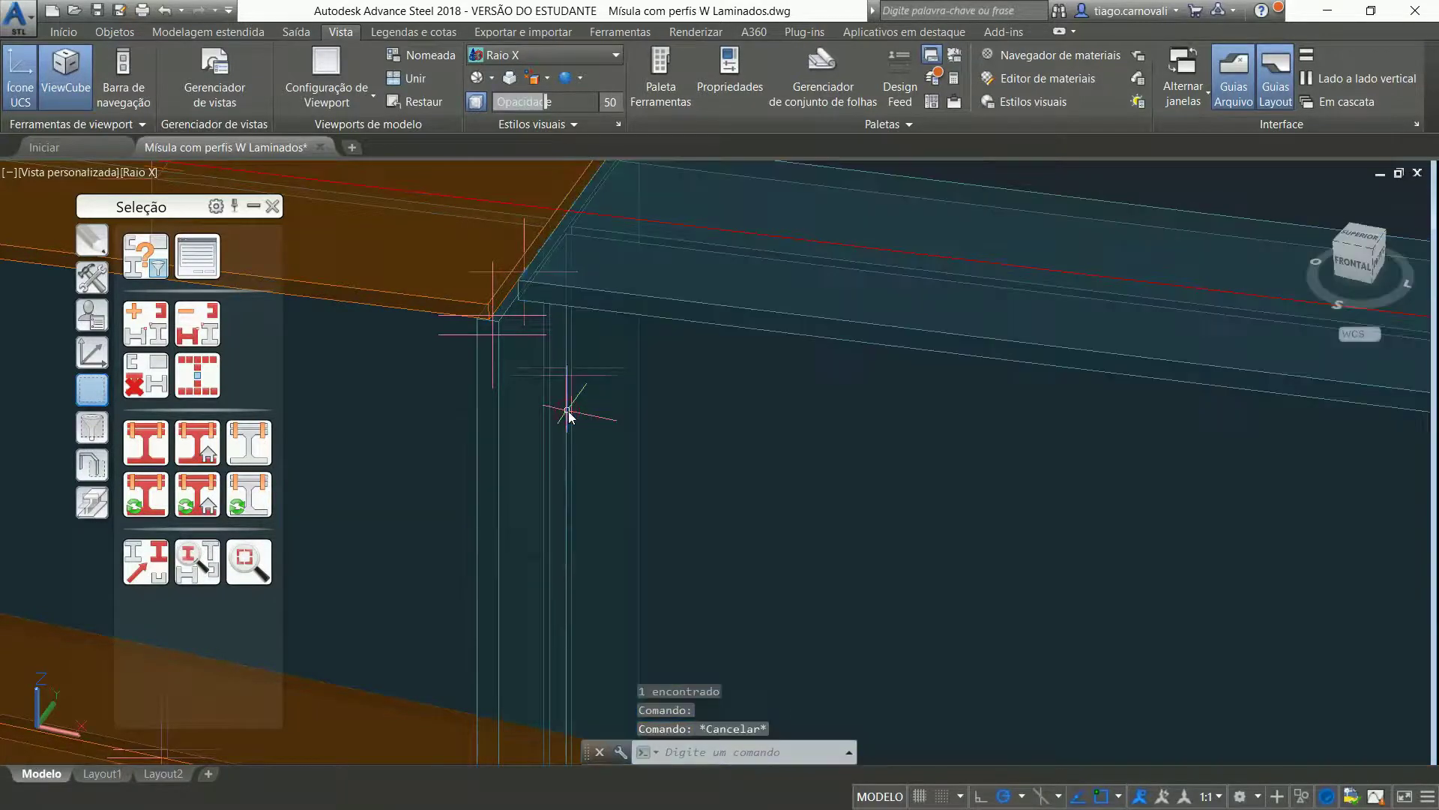
scroll(567, 410, "down", 4)
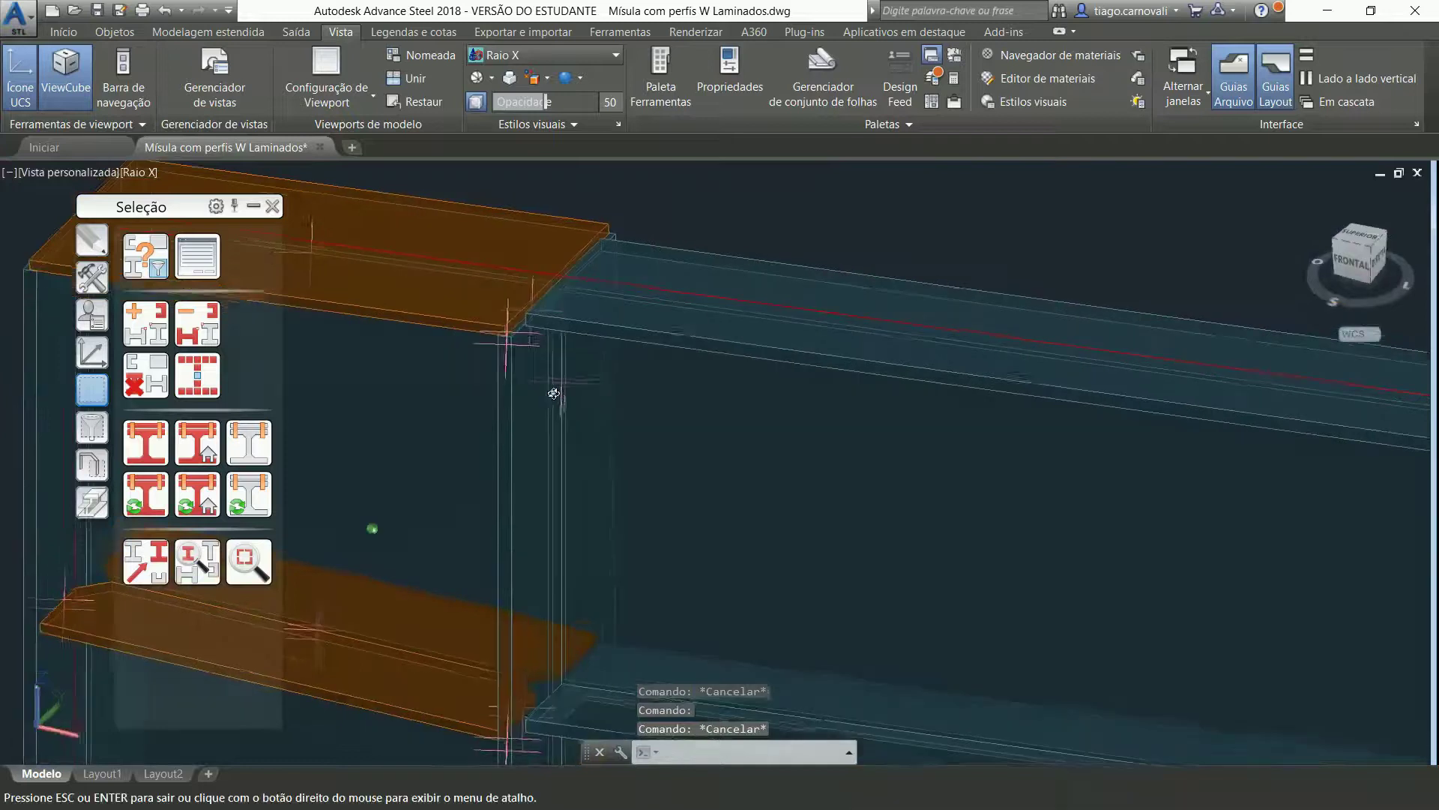
- Show the model in 2D wireframe (Estrutura de arame 2D) and set the location of the rafter web's weld at the column to Local
left_click(133, 172)
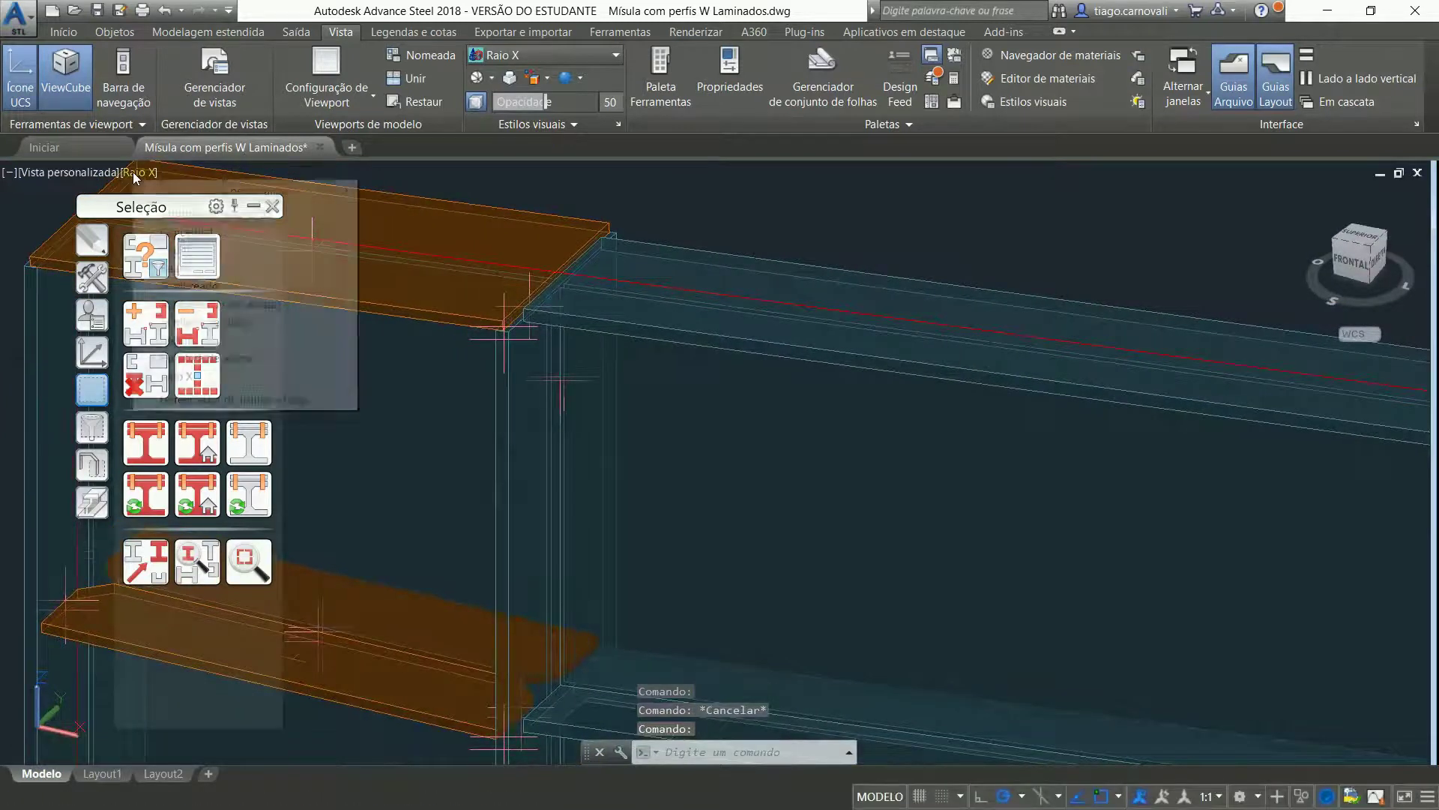
left_click(173, 215)
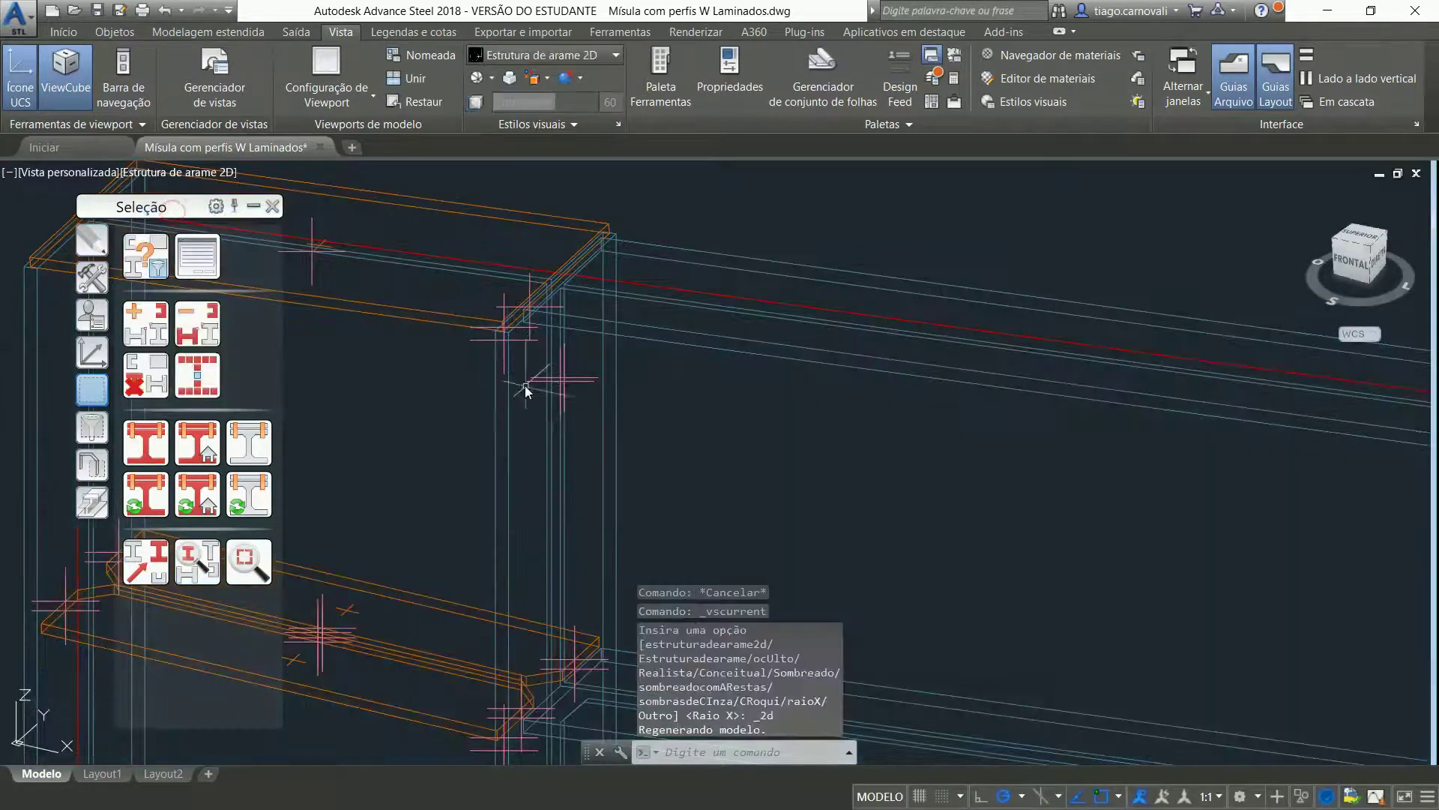
double_click(582, 381)
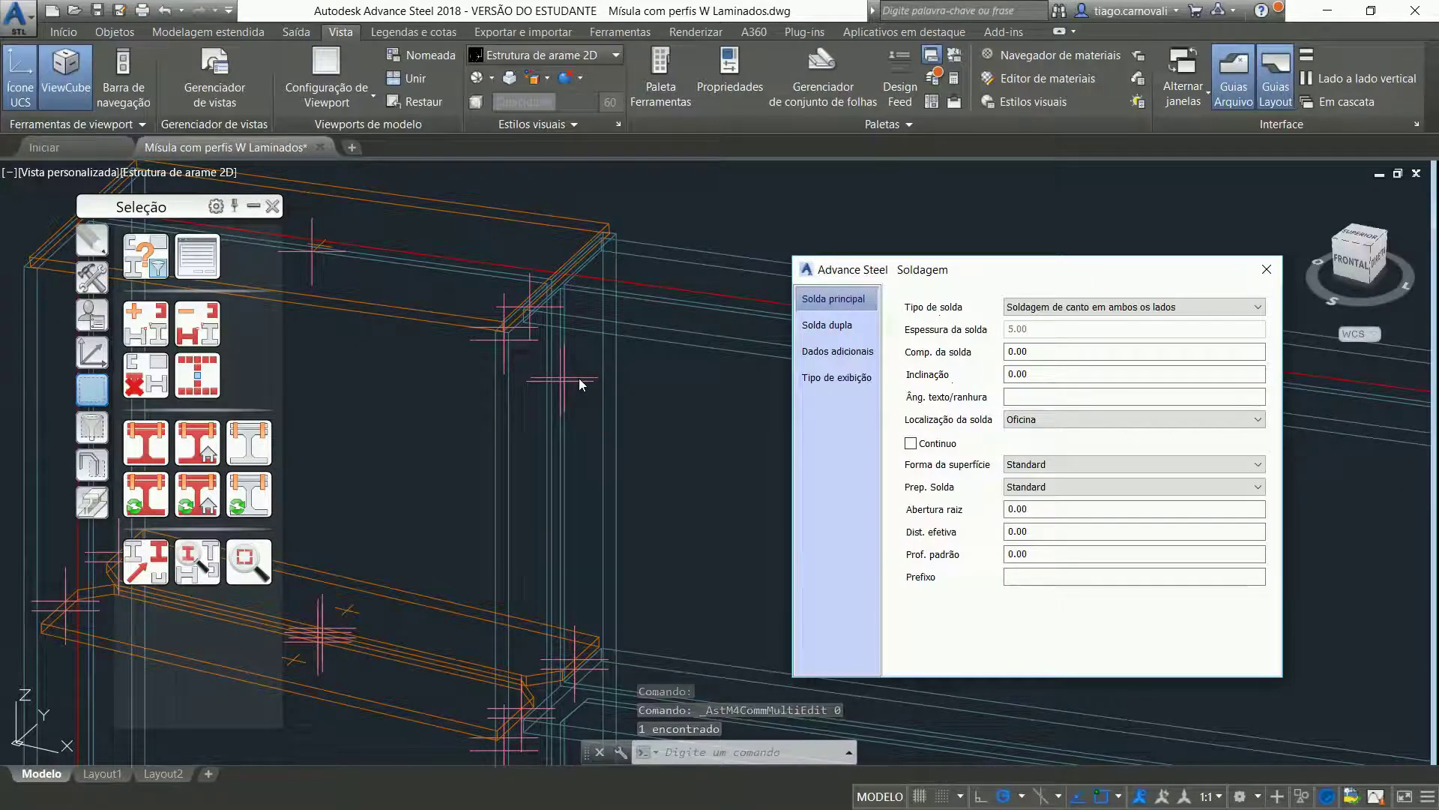
left_click(1040, 421)
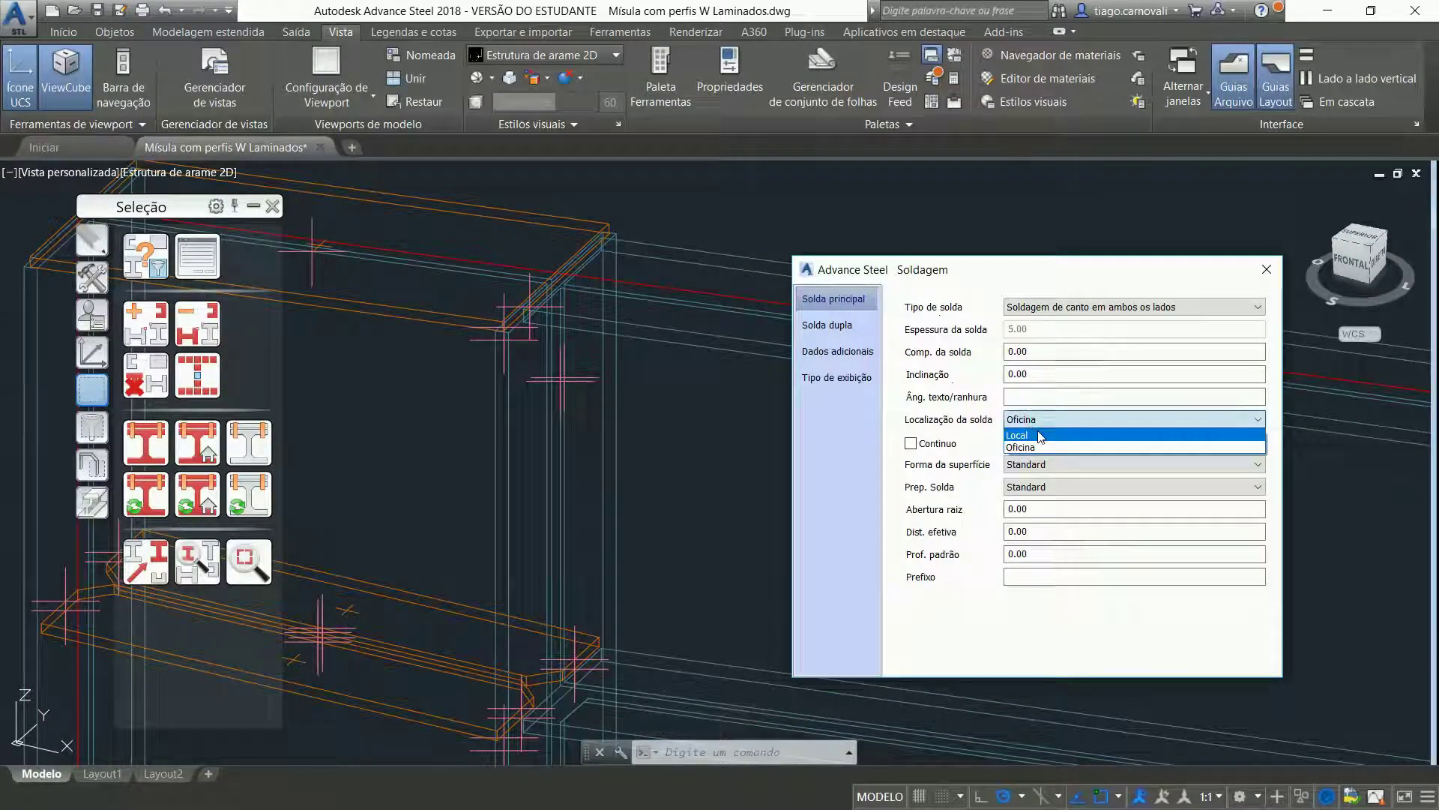
left_click(1040, 436)
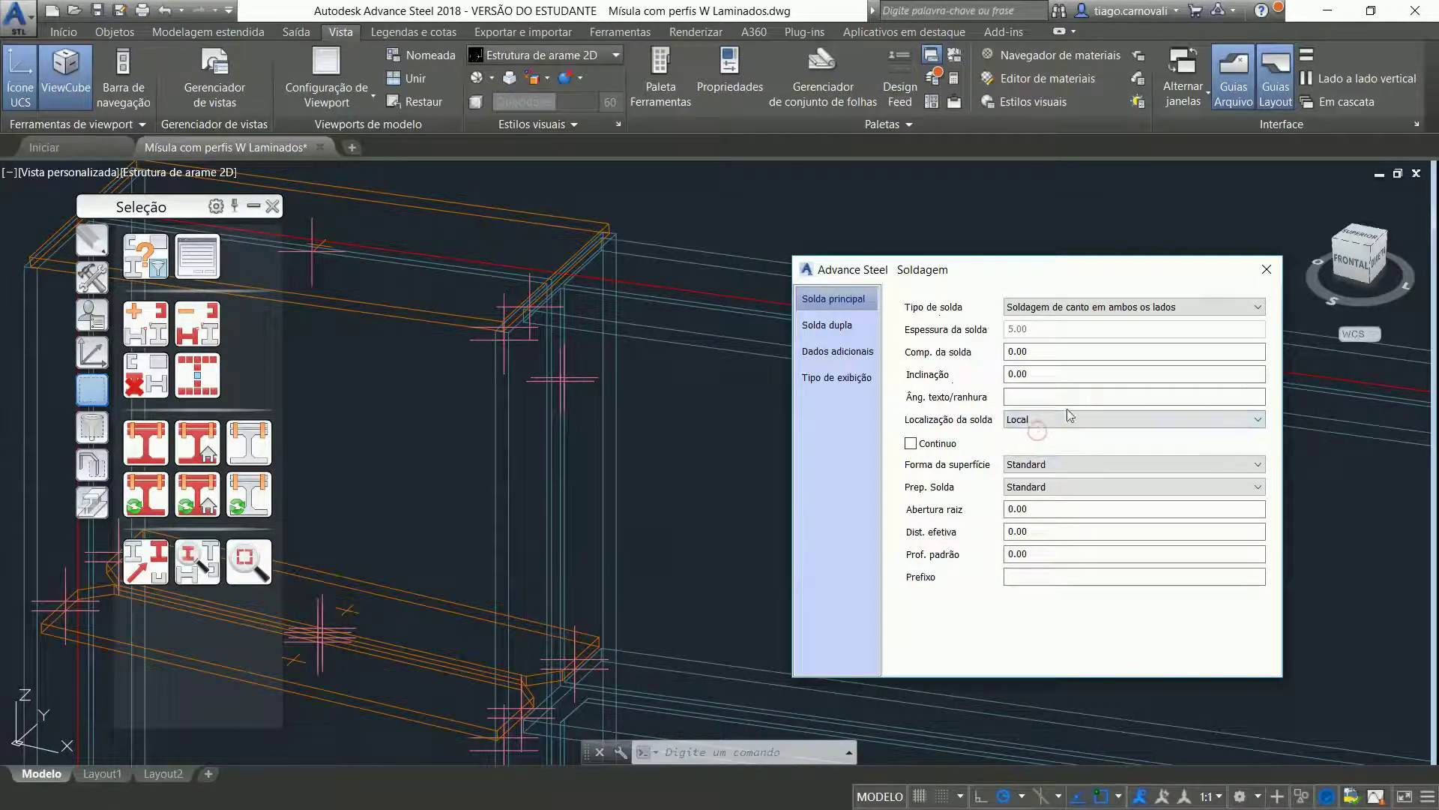
left_click(1269, 267)
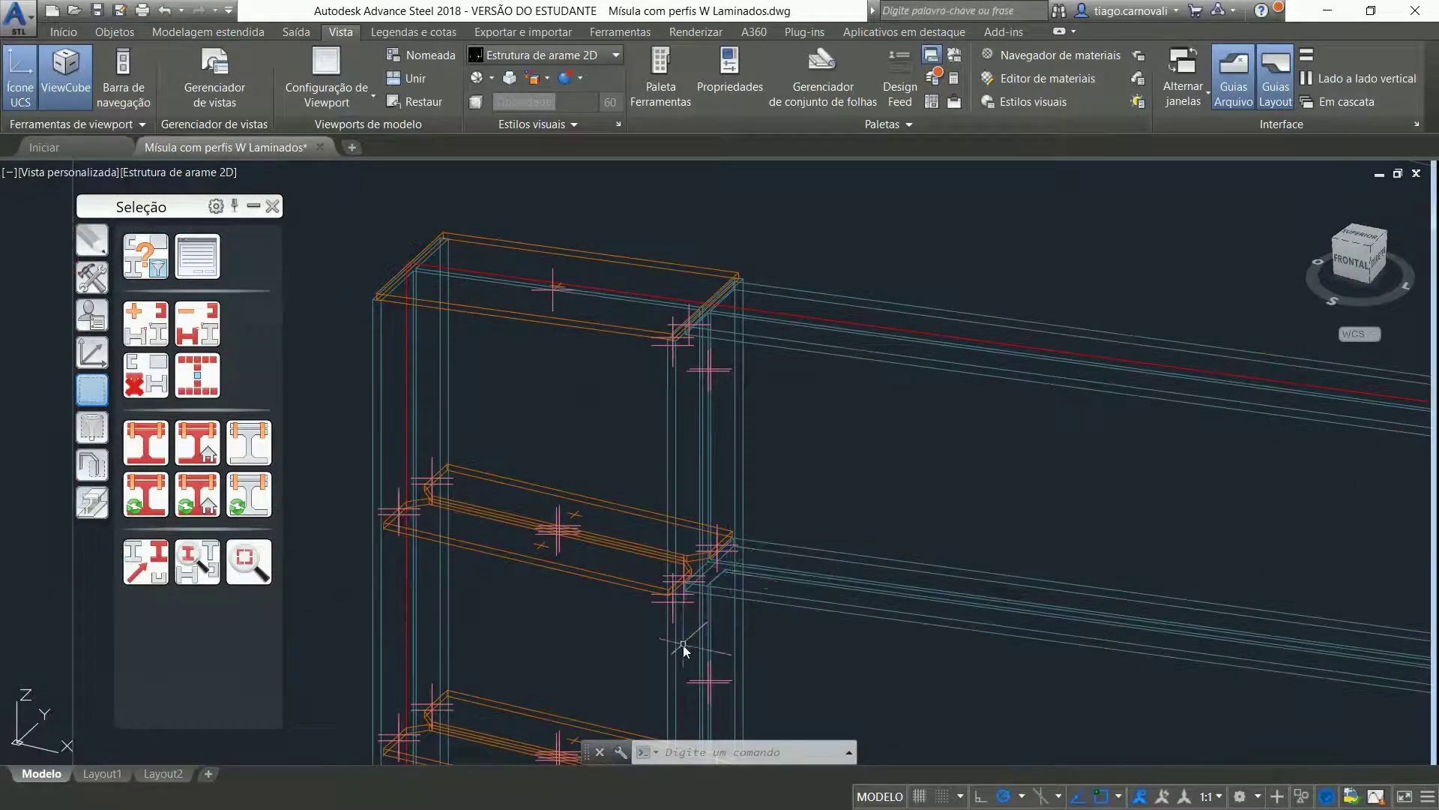
- Switch to the X-ray style (Raio X) and set the location of the weld joining the rafter's lower flange to the column to Local
scroll(682, 641, "up", 3)
scroll(687, 572, "up", 4)
middle_click_drag(687, 572, 748, 595, "shift")
middle_click_drag(800, 552, 773, 522, "shift")
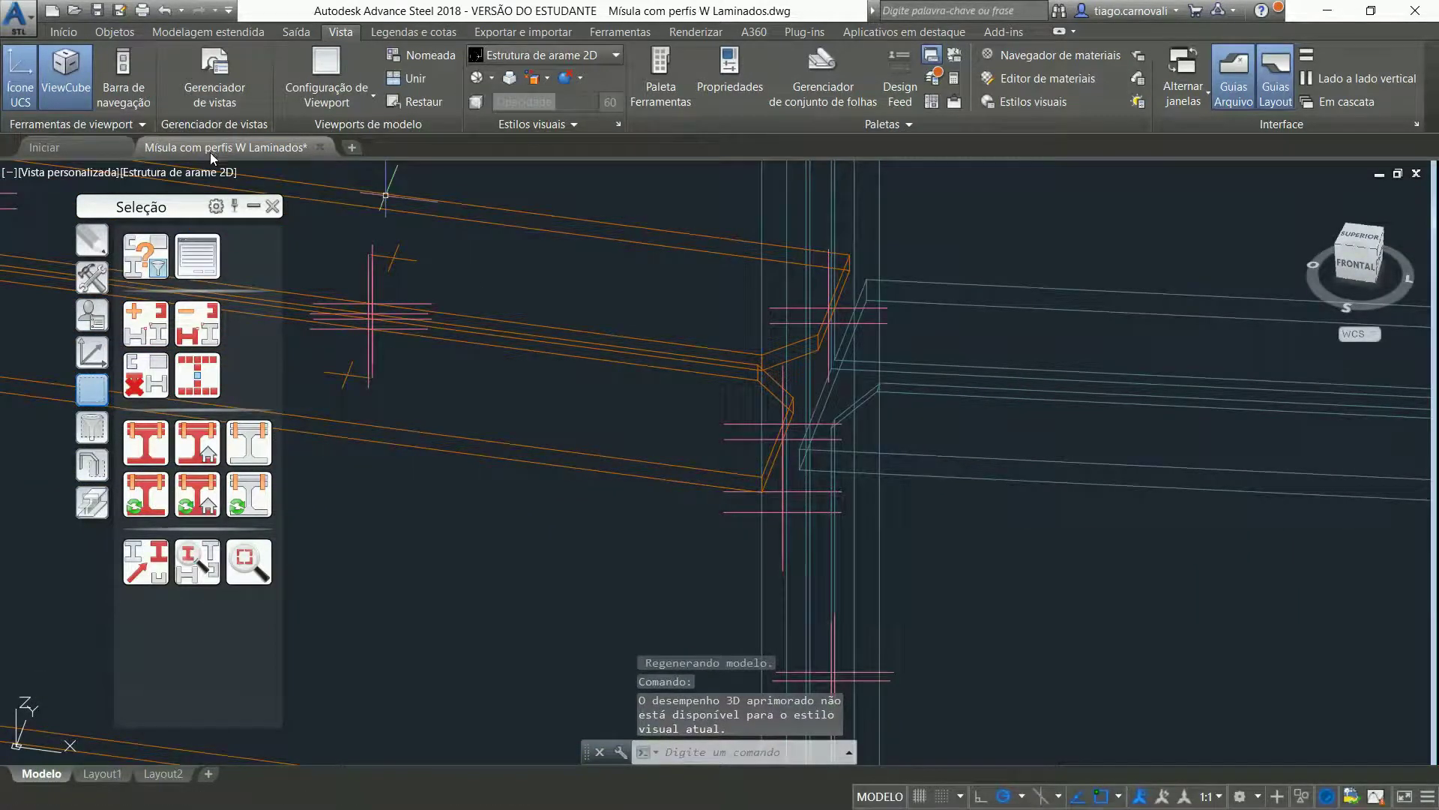
left_click(199, 172)
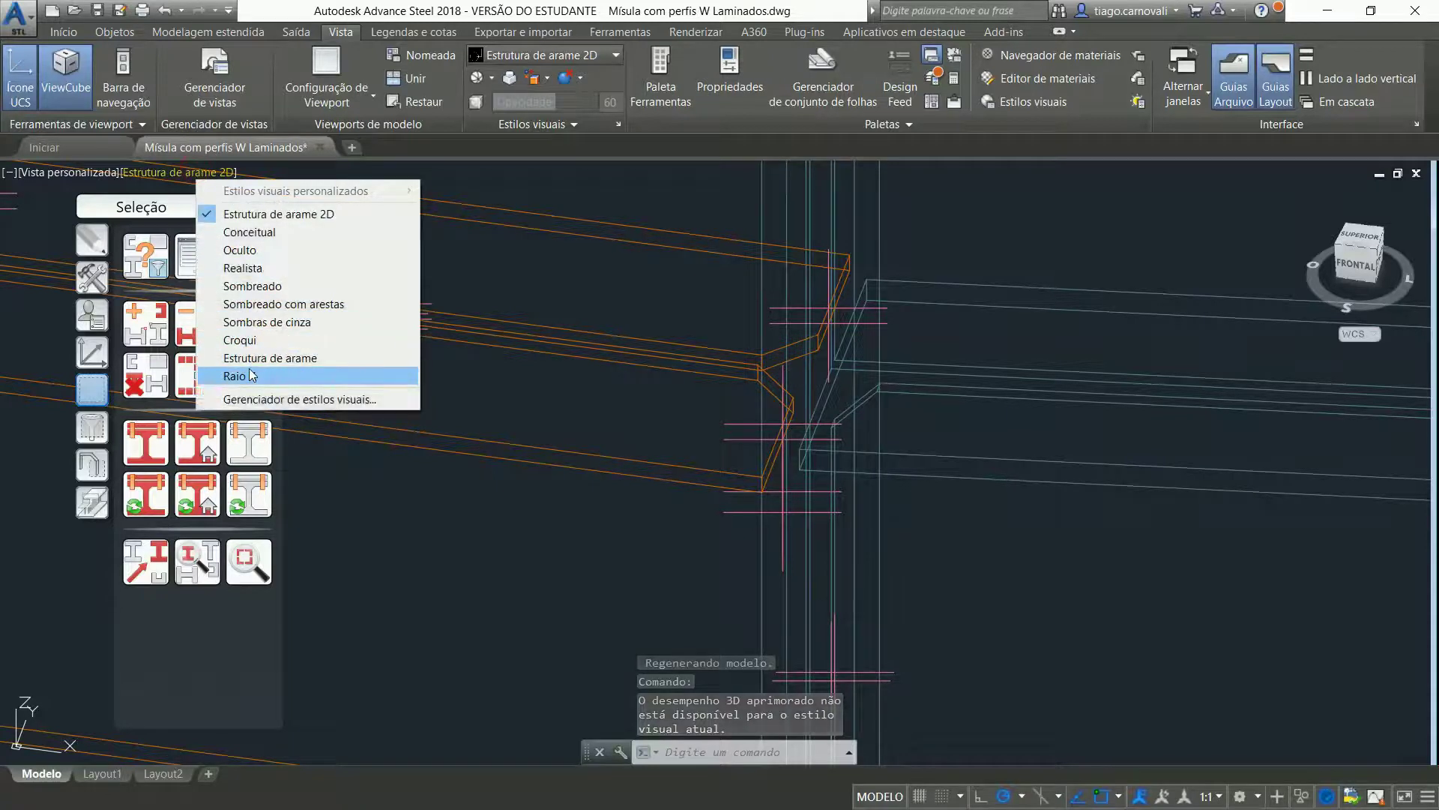
left_click(240, 377)
middle_click_drag(674, 498, 731, 481, "shift")
left_click(828, 497)
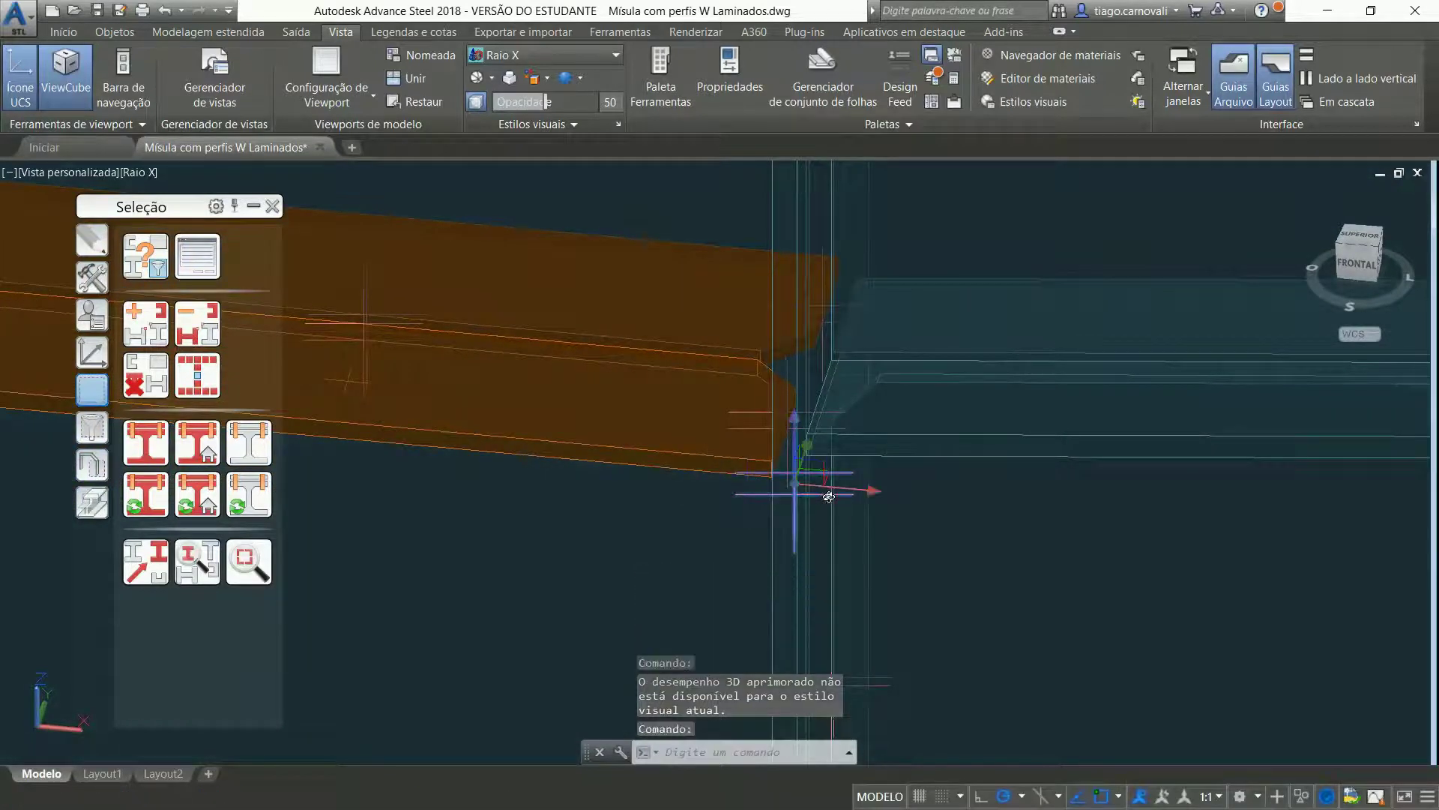
double_click(828, 497)
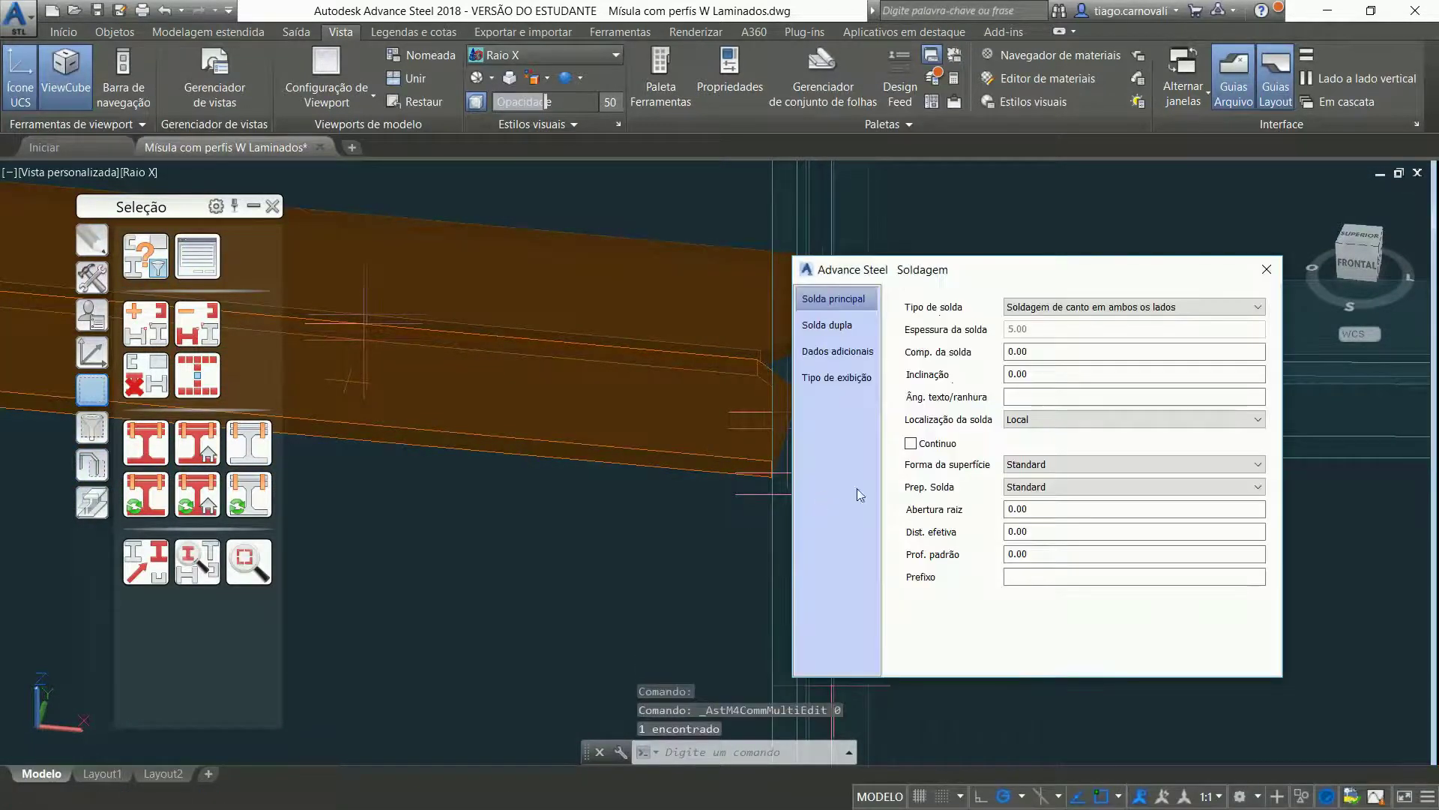
left_click(1044, 422)
left_click(1048, 436)
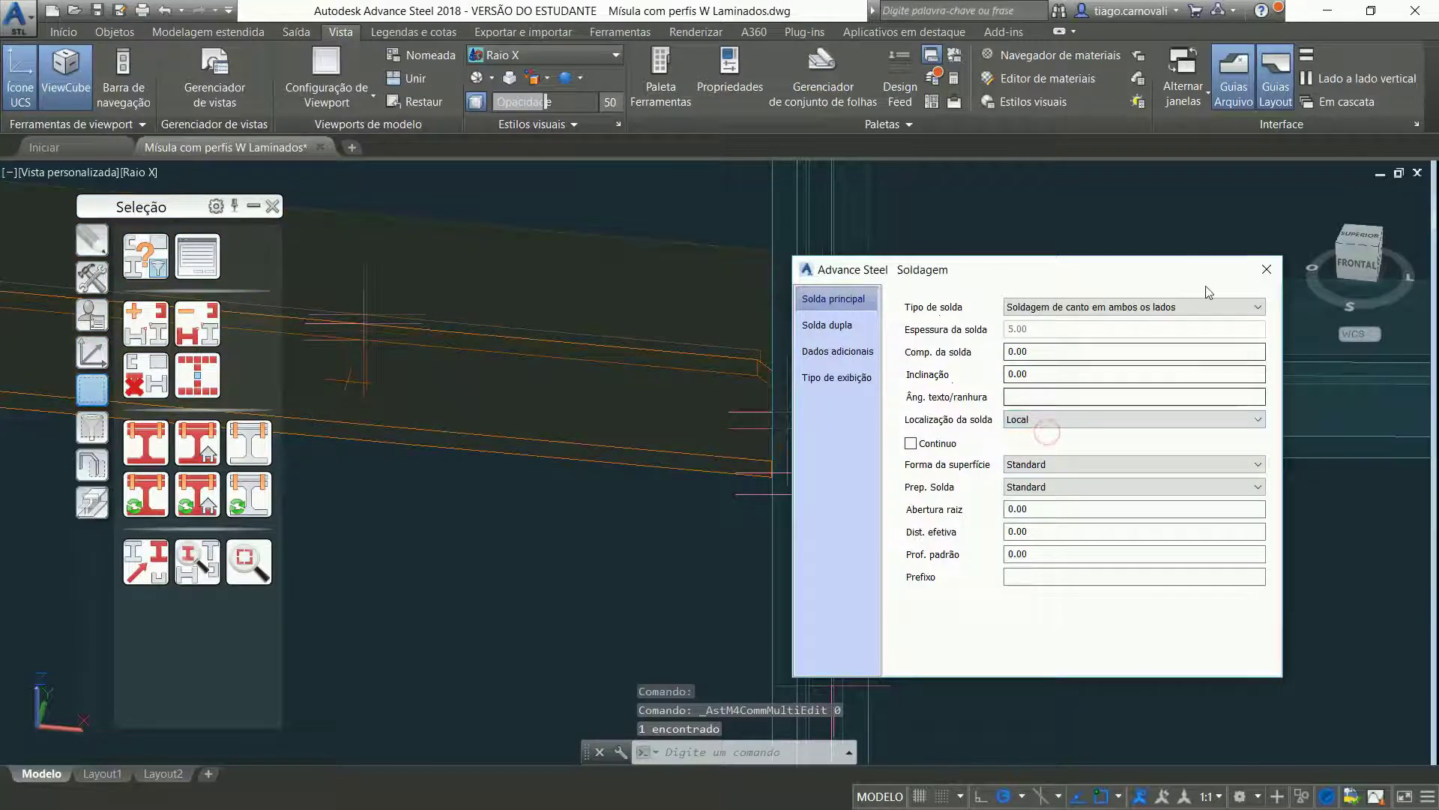
left_click(1267, 269)
scroll(1123, 321, "down", 4)
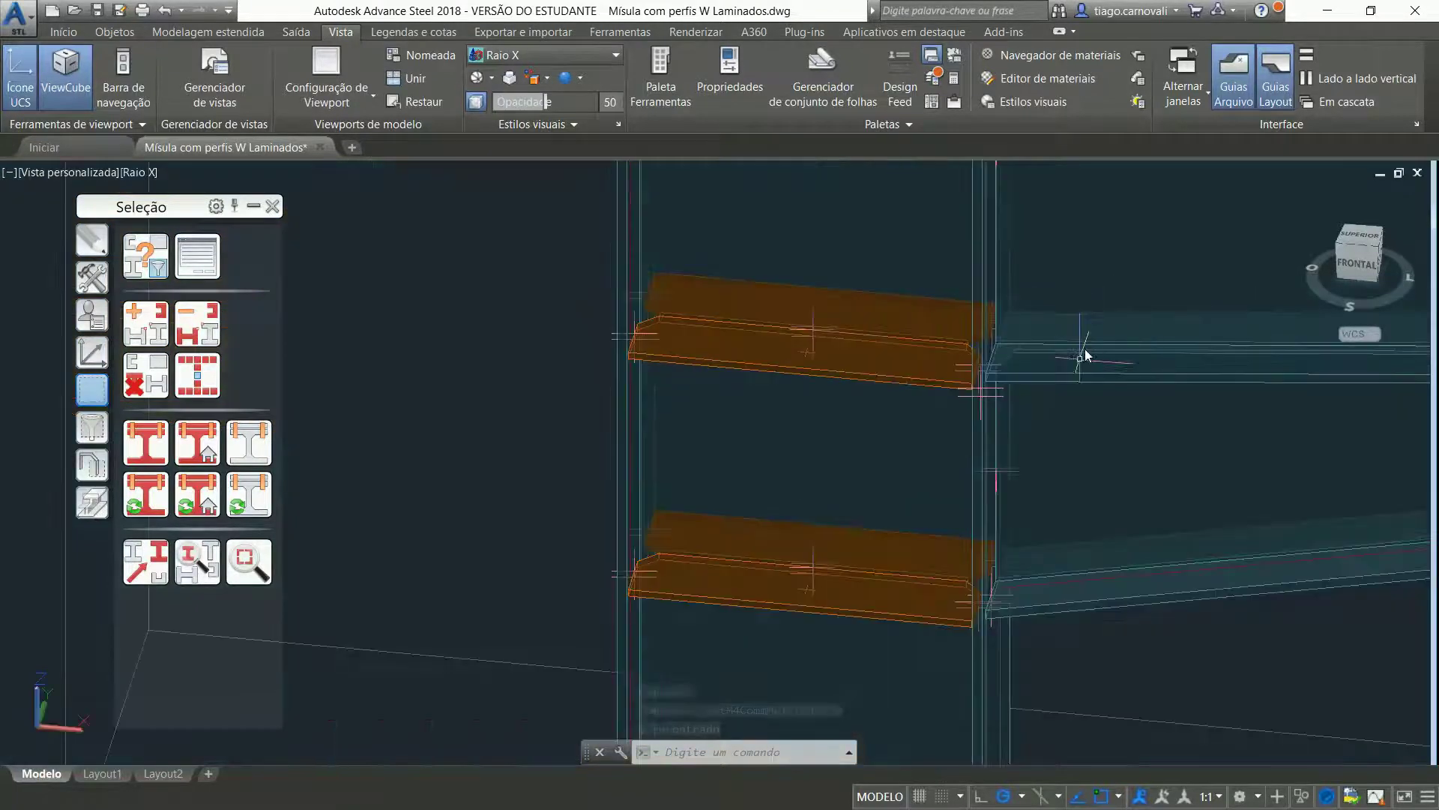
middle_click_drag(997, 524, 994, 524, "shift")
scroll(997, 513, "up", 3)
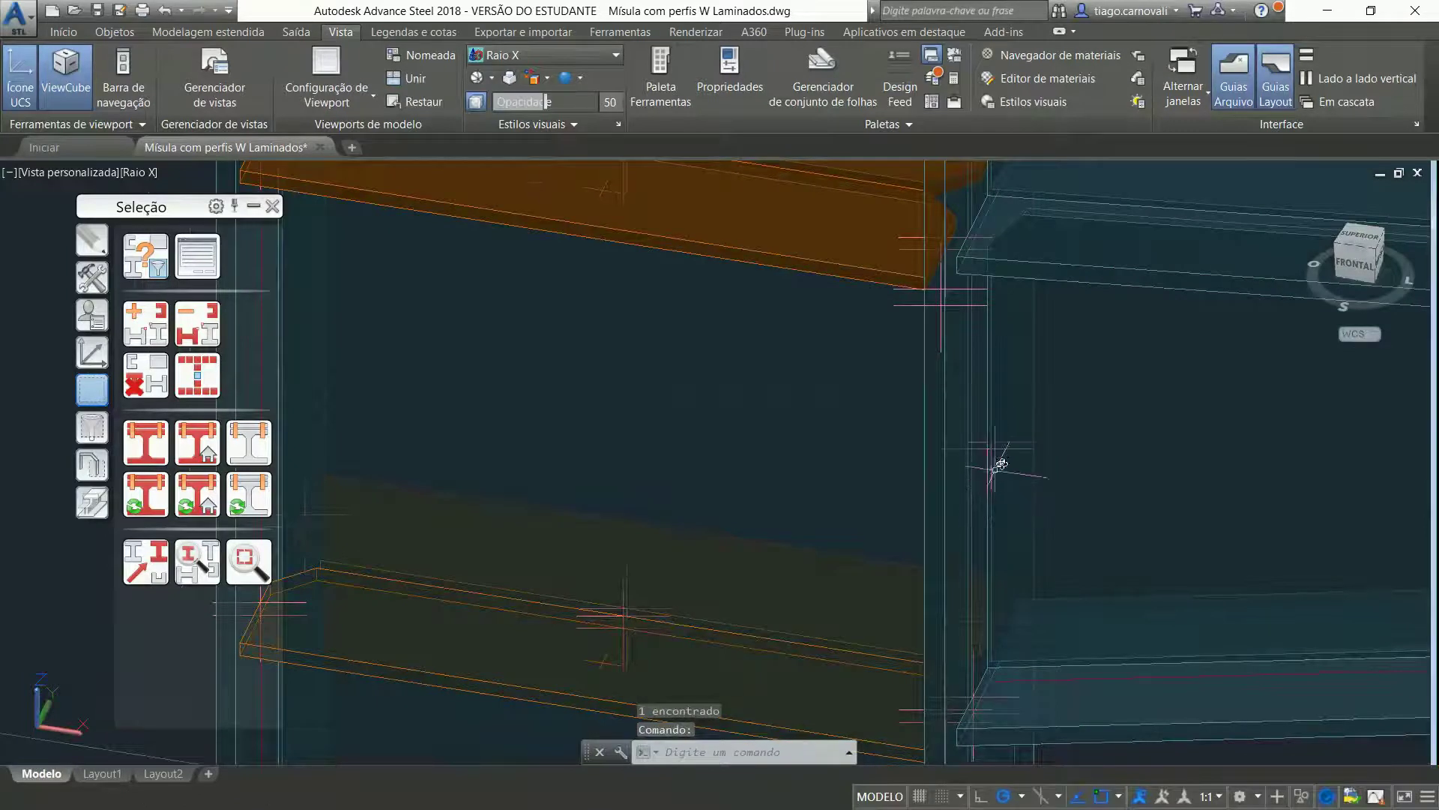
left_click(1015, 452)
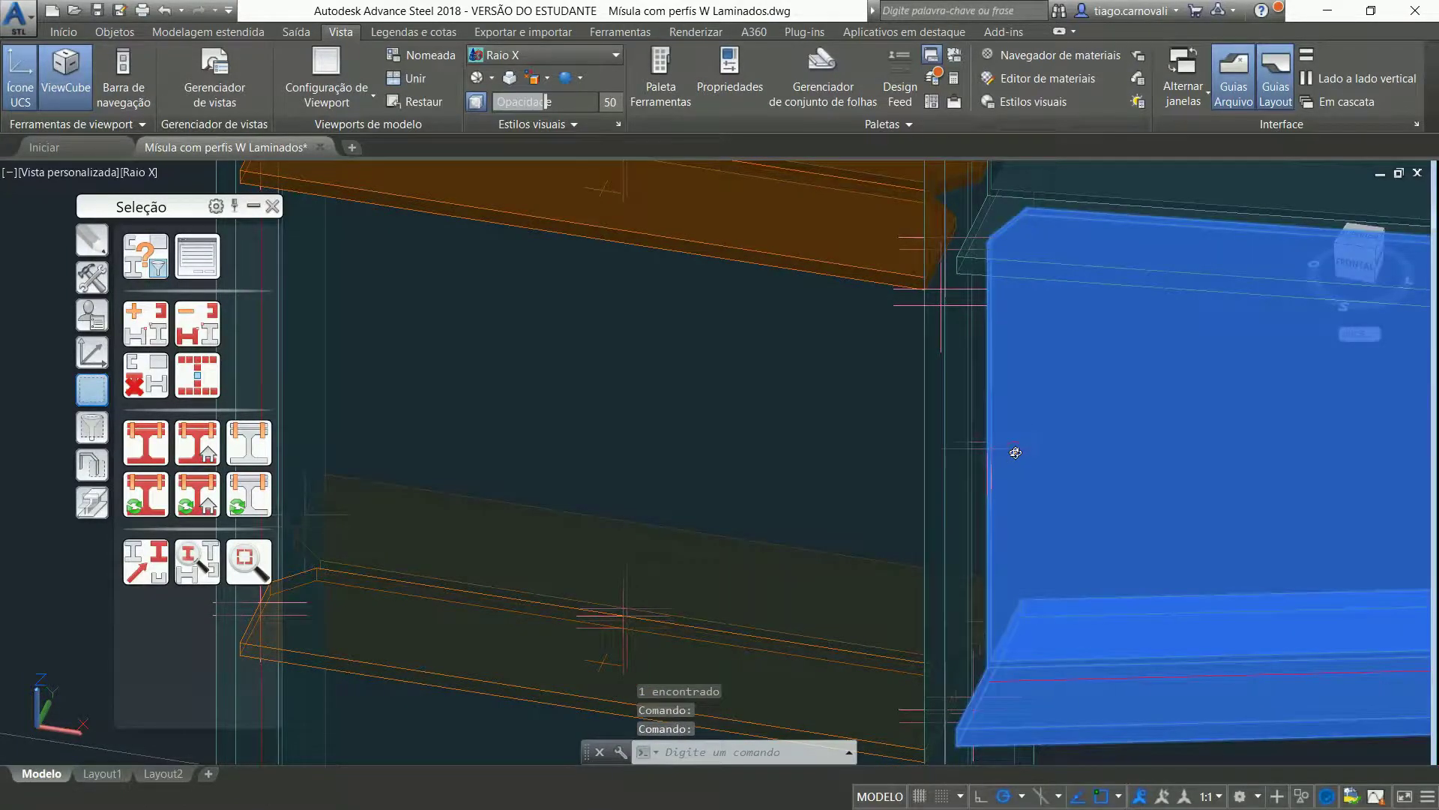
double_click(1014, 452)
key("Escape")
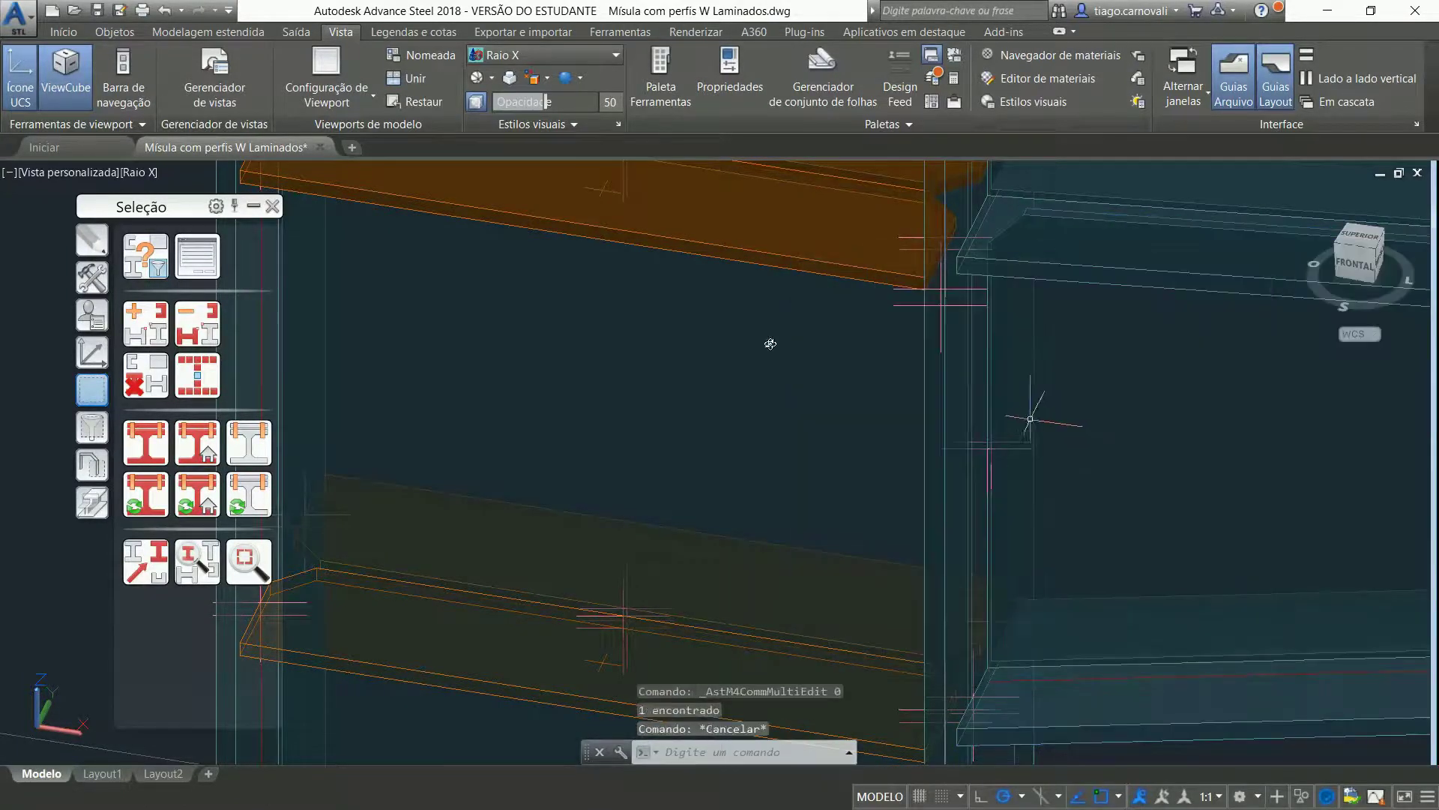
- Show the model in 2D wireframe (Estrutura de arame 2D) and set the location of the haunch web's weld at the column to Local
left_click(145, 174)
left_click(188, 214)
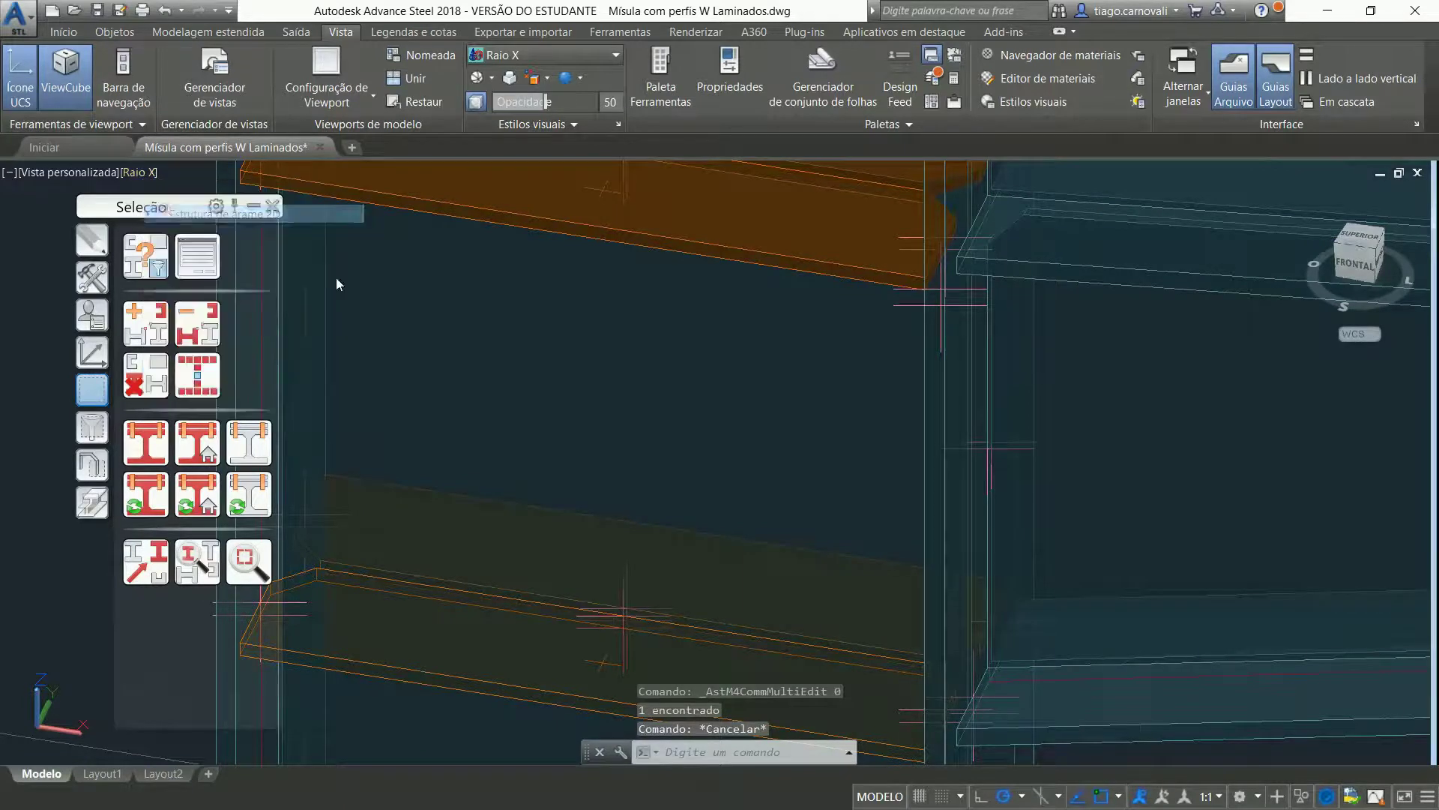
double_click(1003, 444)
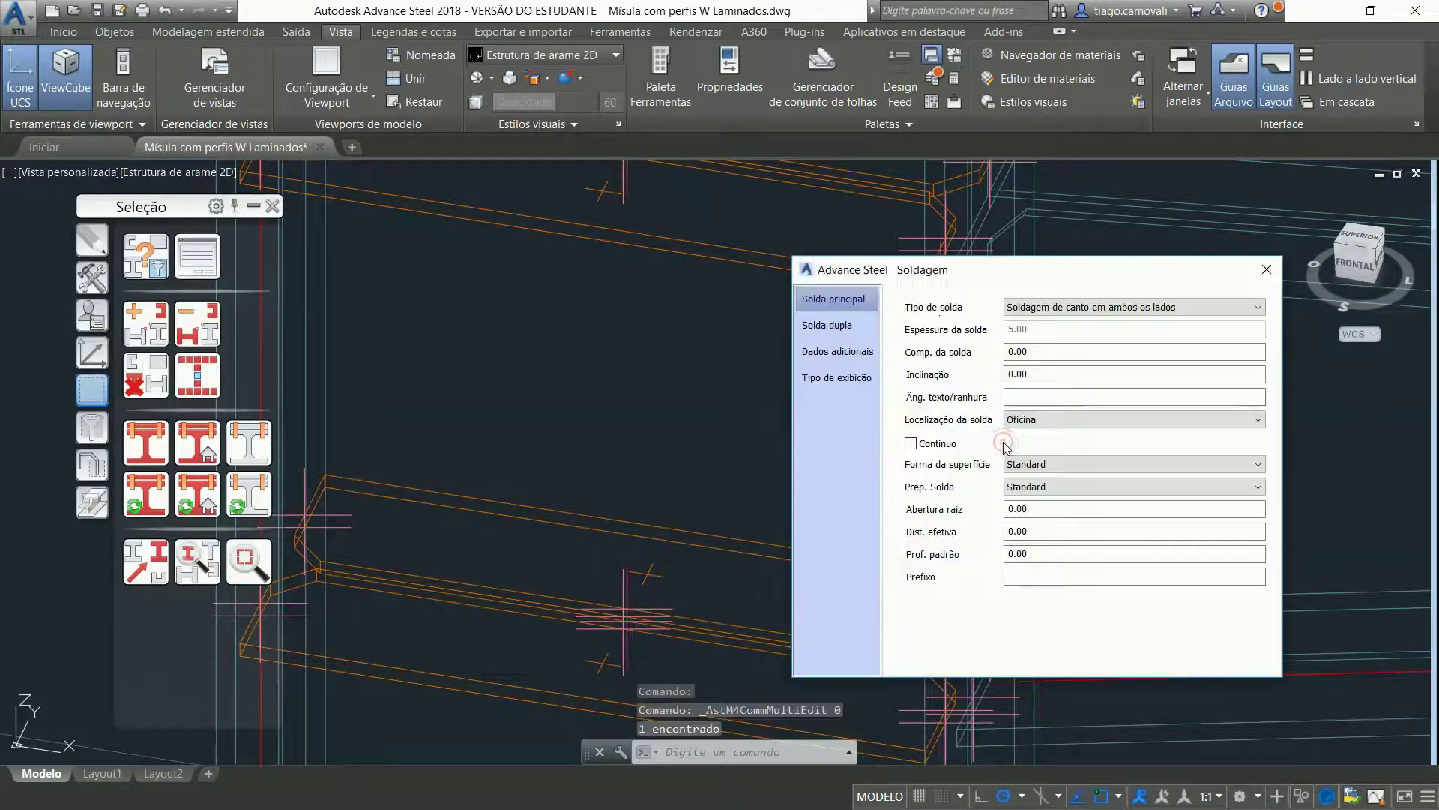
left_click(1035, 421)
left_click(1040, 435)
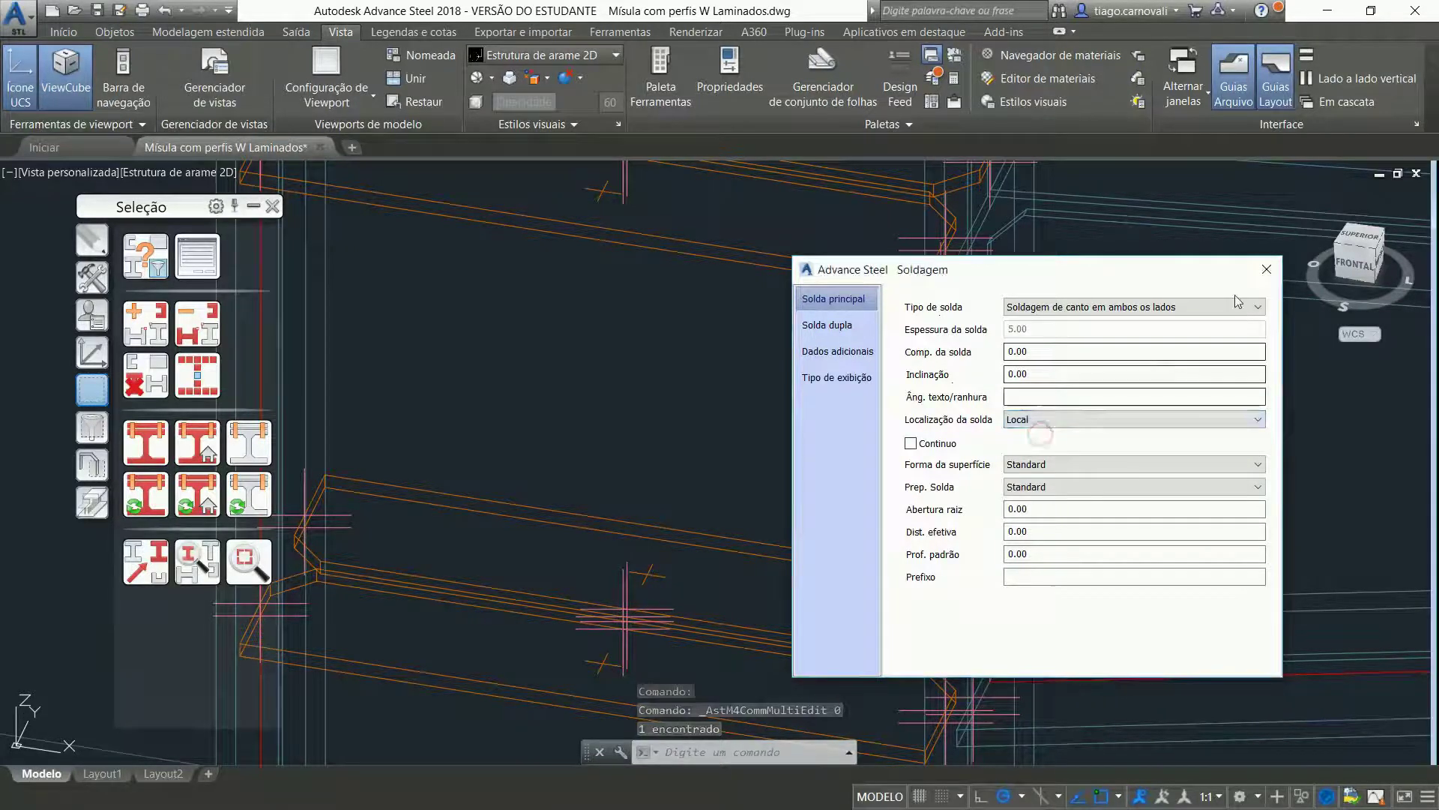
left_click(1266, 269)
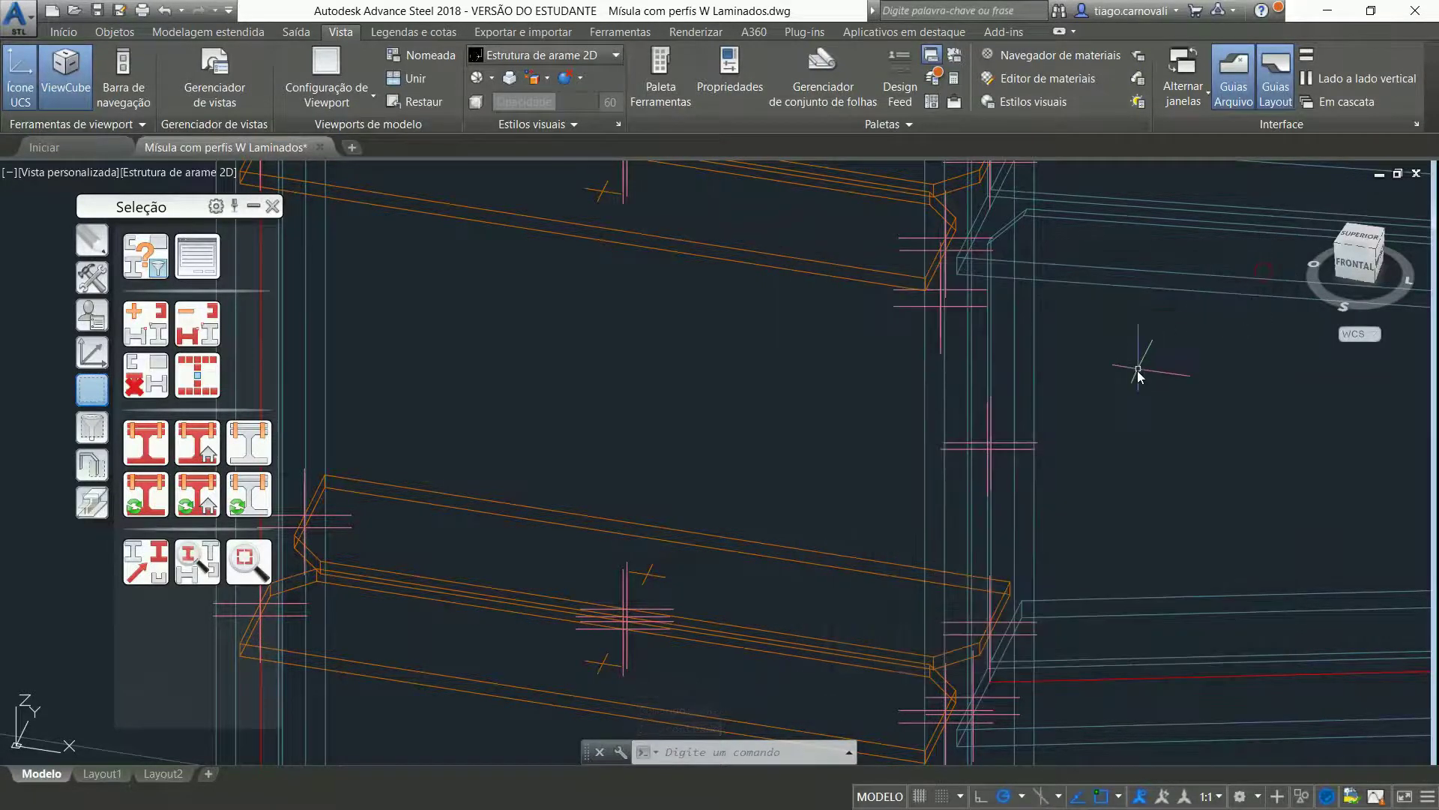
- Return to the X-ray style (Raio X) and set the location of the haunch lower flange's weld at the column to Local
scroll(1102, 465, "down", 3)
scroll(1070, 575, "up", 4)
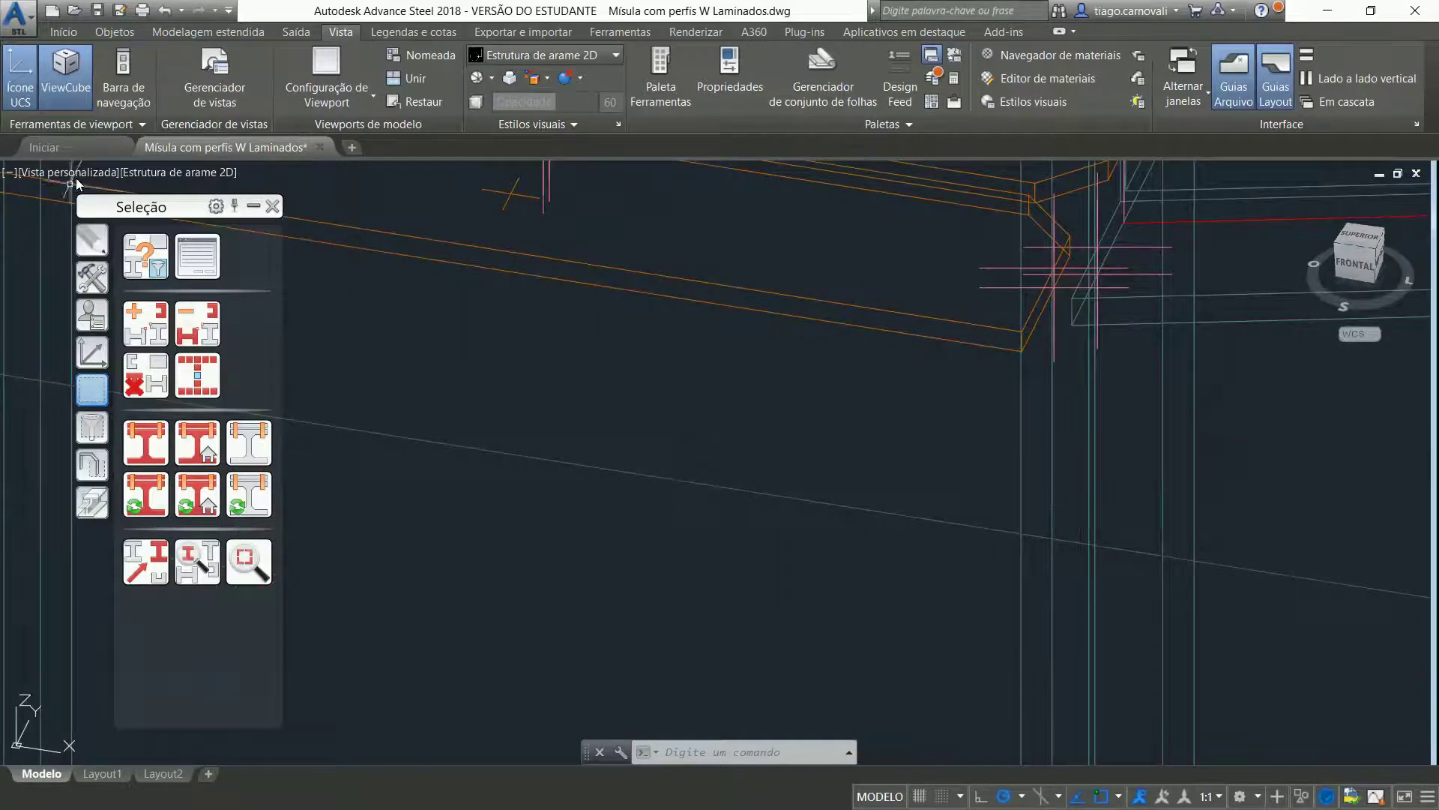
left_click(142, 172)
left_click(194, 374)
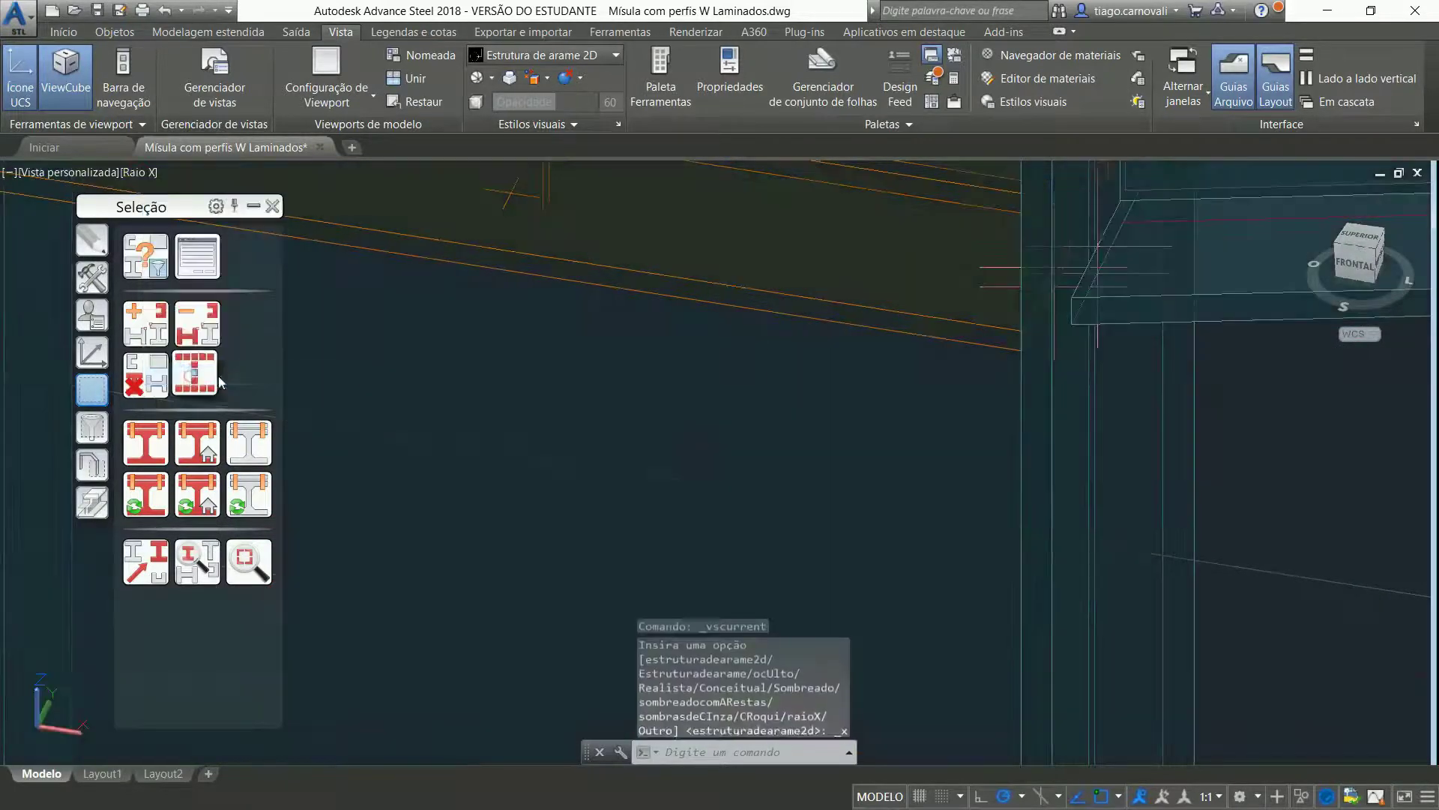
middle_click_drag(937, 283, 1018, 293, "shift")
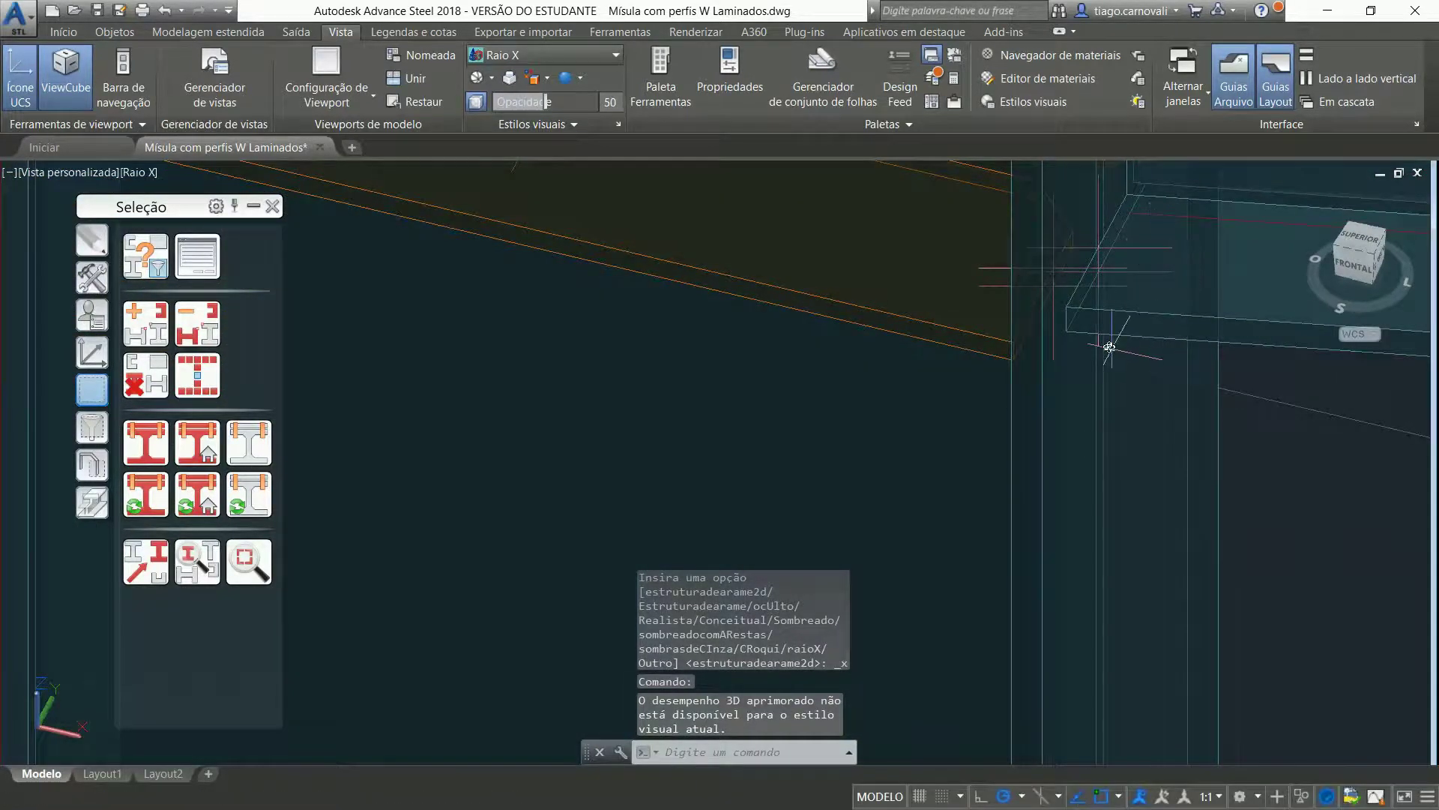
middle_click_drag(1125, 338, 1104, 321, "shift")
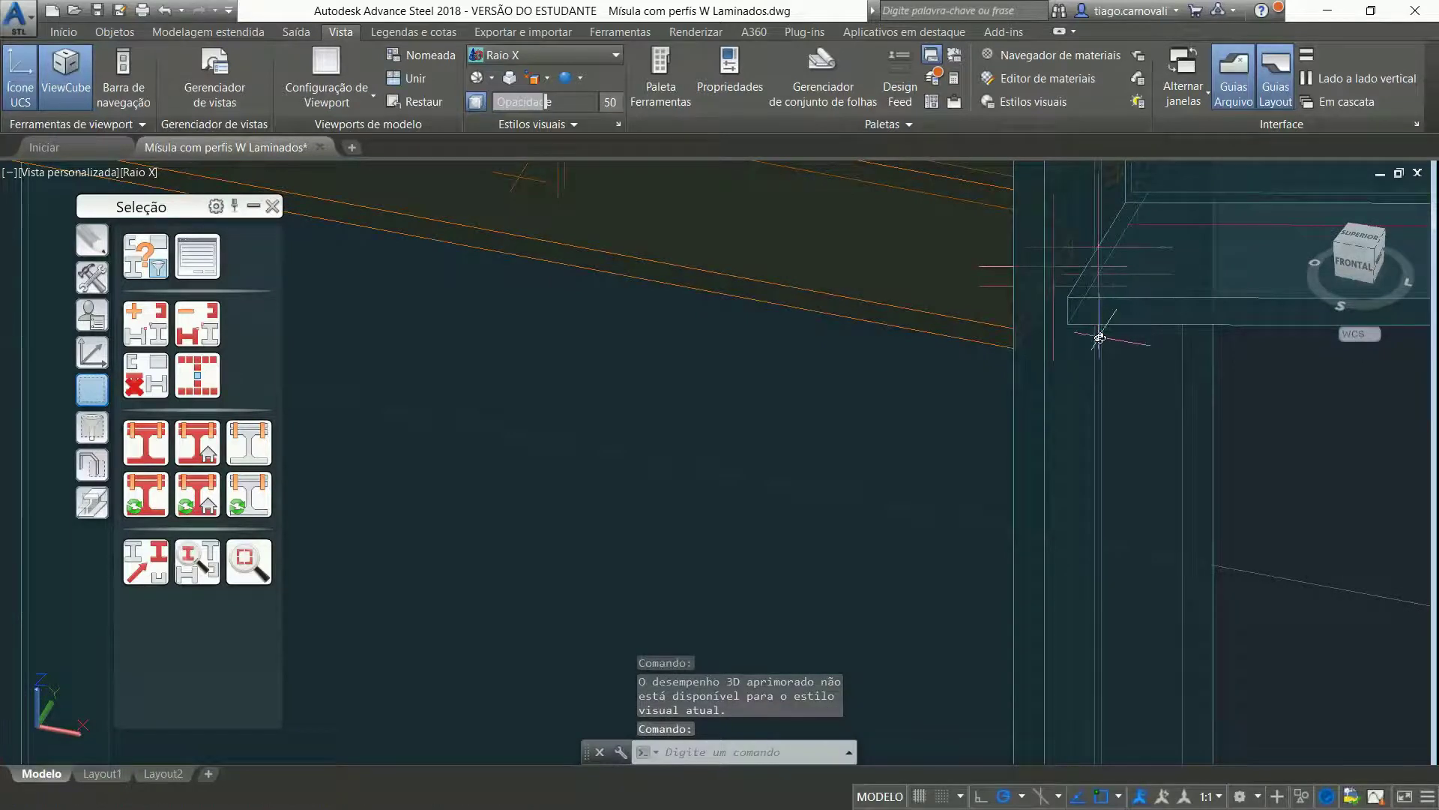
left_click(1100, 338)
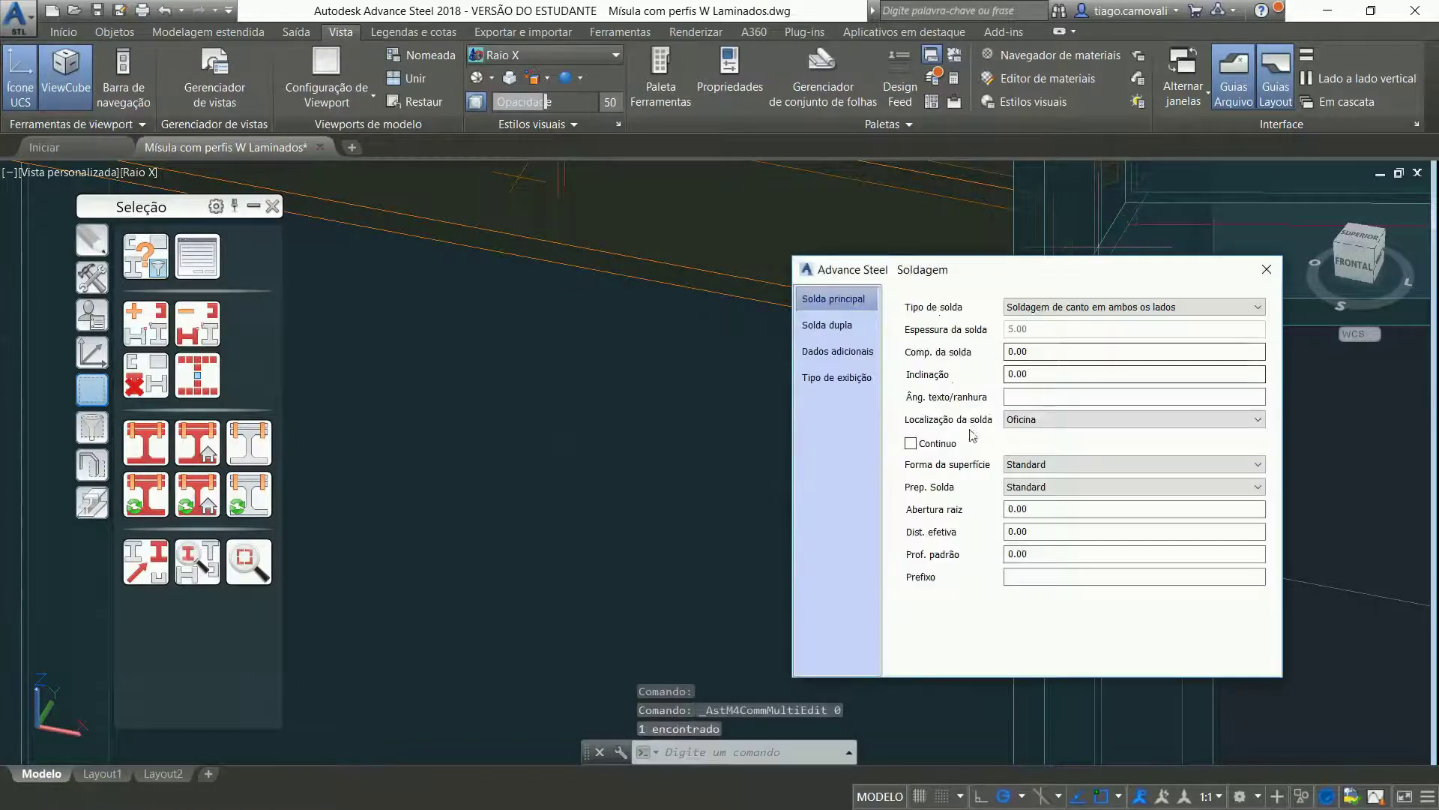
left_click(1057, 419)
left_click(1060, 436)
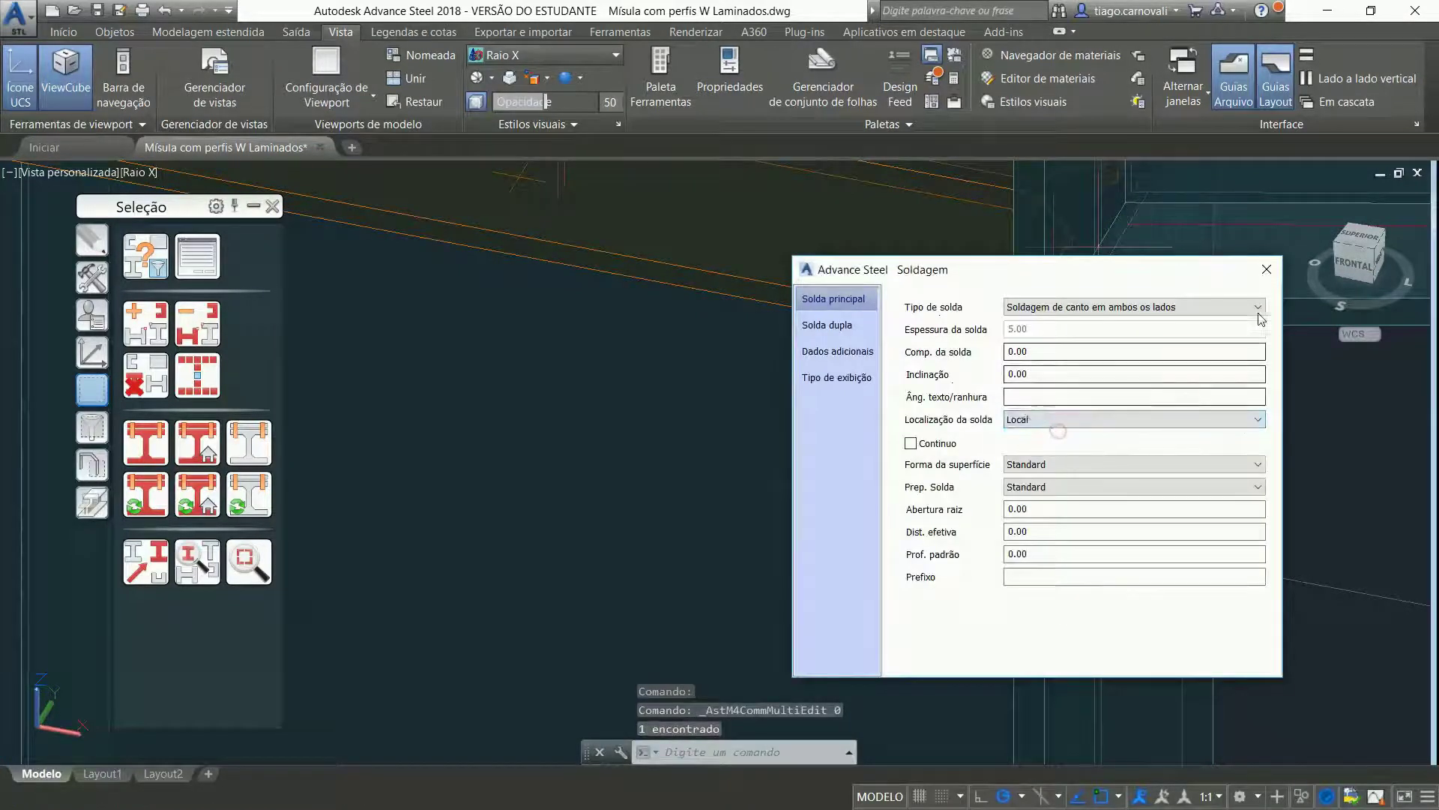
left_click(1267, 269)
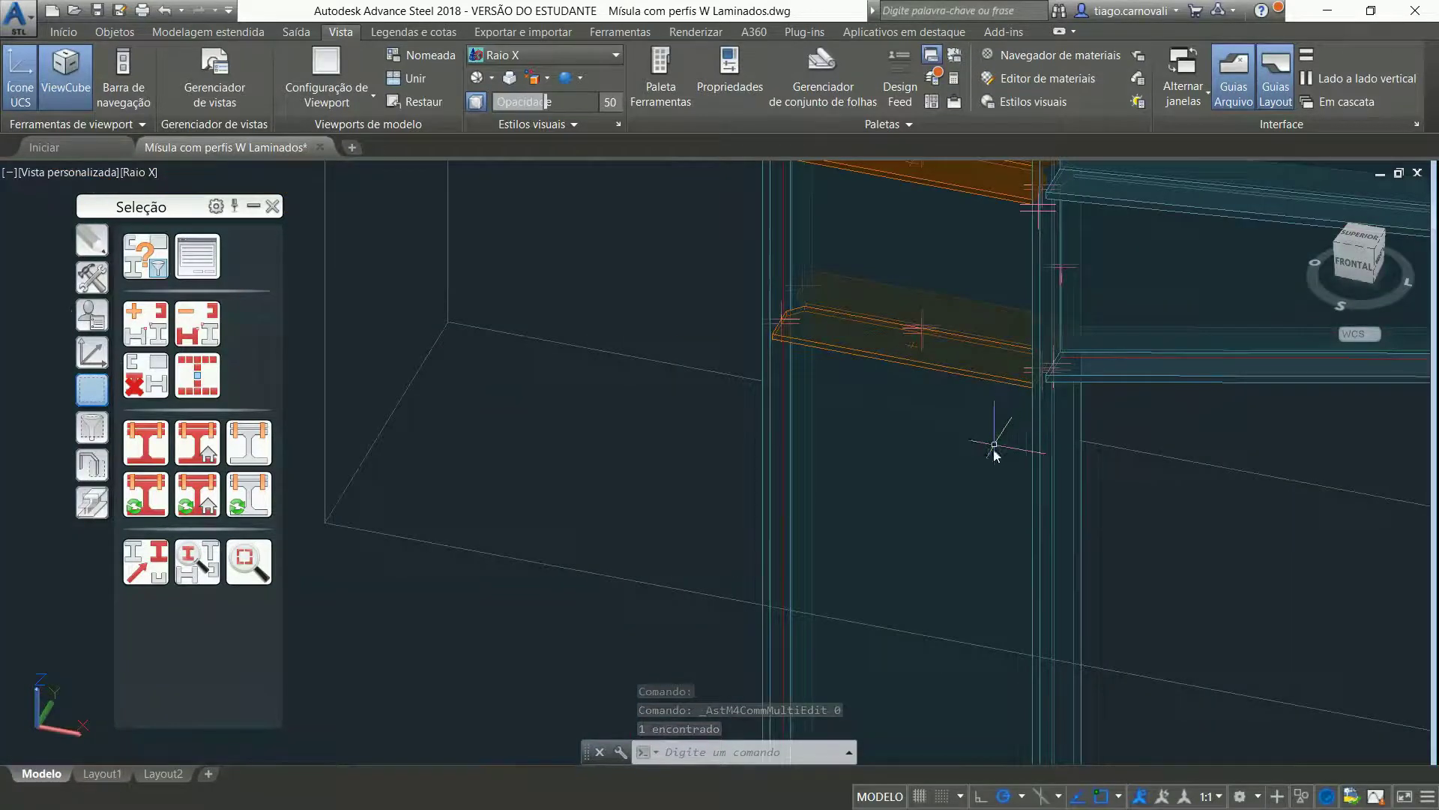
- Display the objects shop-connected to the column and examine which parts of the haunch connection are marked
scroll(992, 448, "down", 2)
scroll(1029, 415, "down", 1)
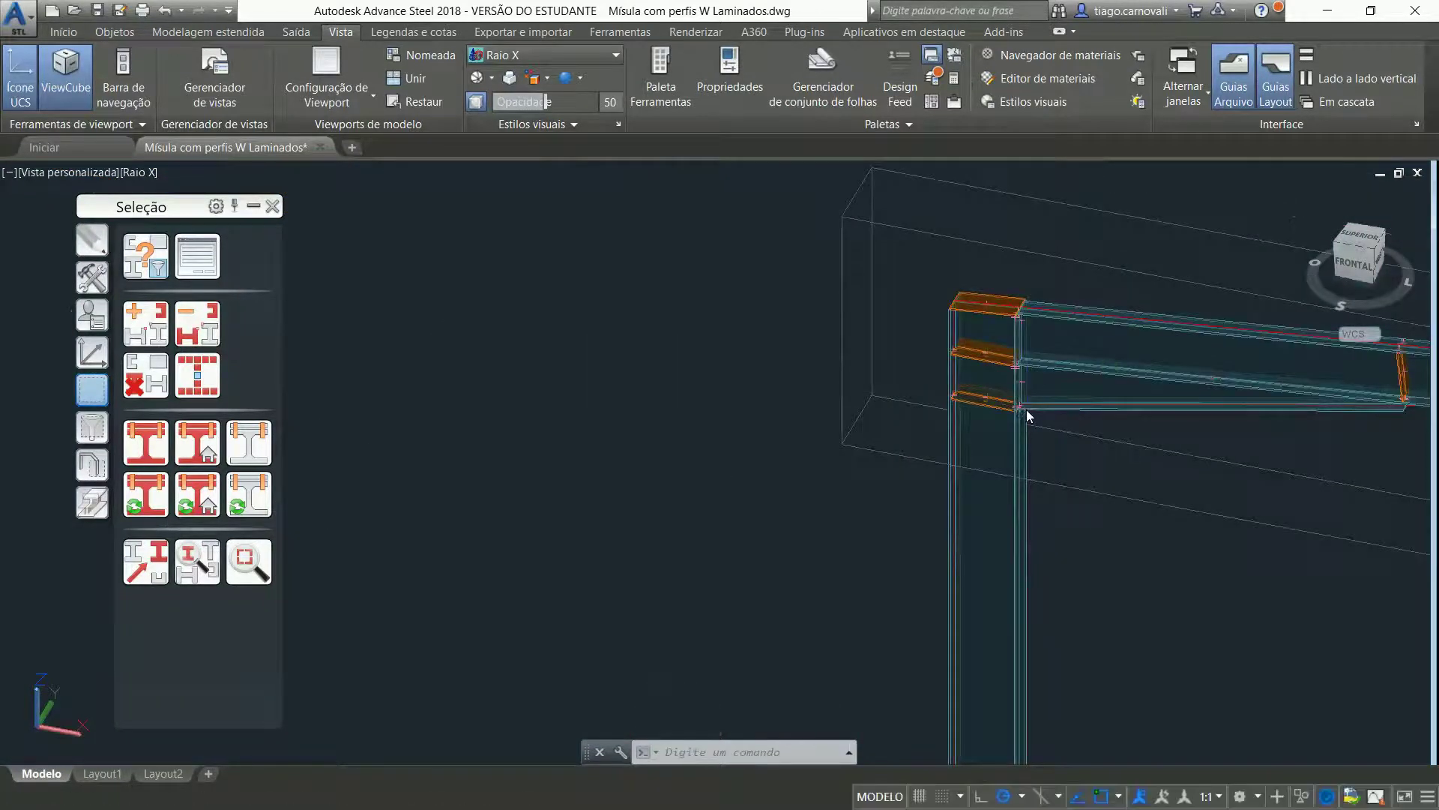
middle_click_drag(1028, 412, 674, 389)
key("Escape")
left_click(682, 528)
key("Escape")
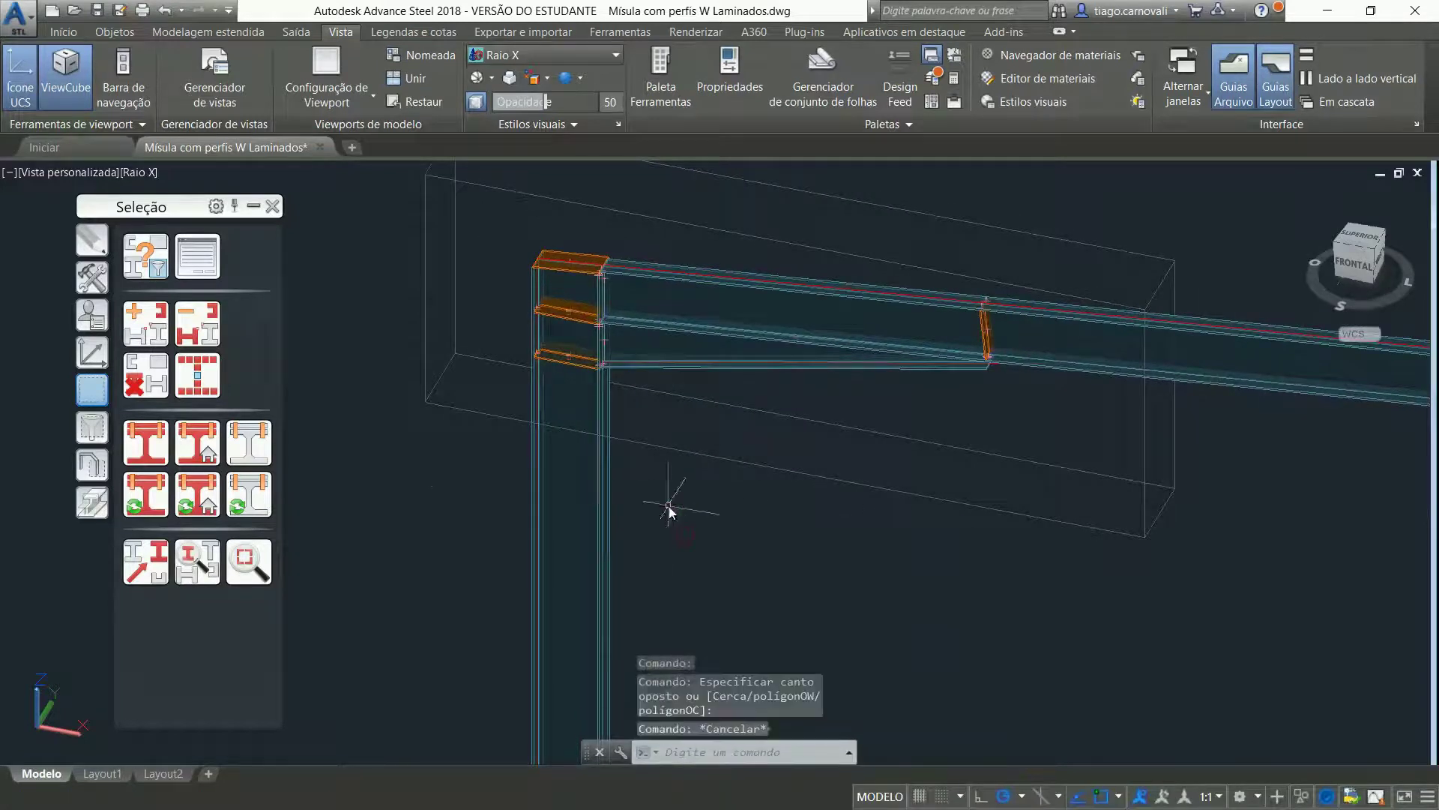
left_click(193, 444)
left_click(608, 480)
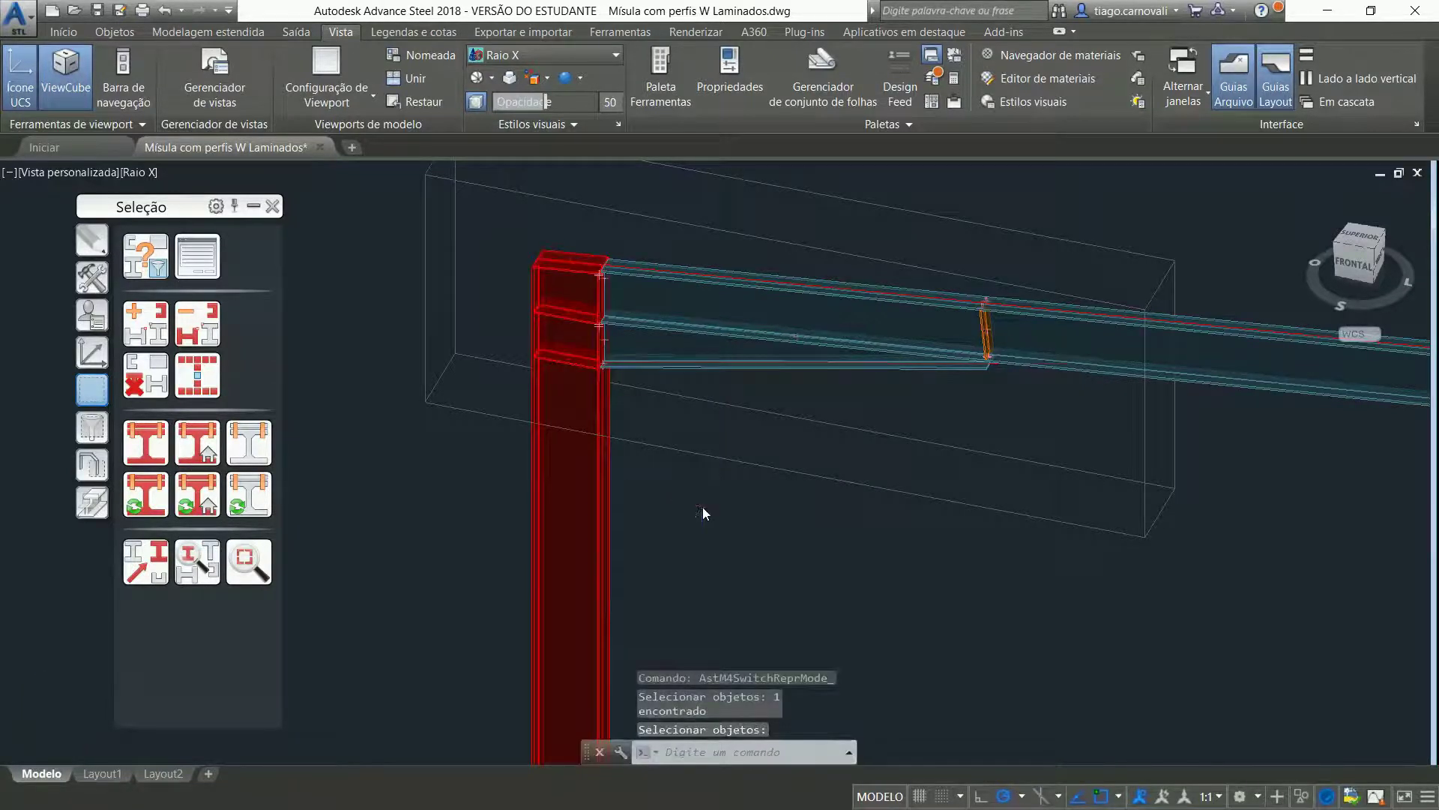
scroll(703, 507, "down", 5)
scroll(686, 605, "up", 3)
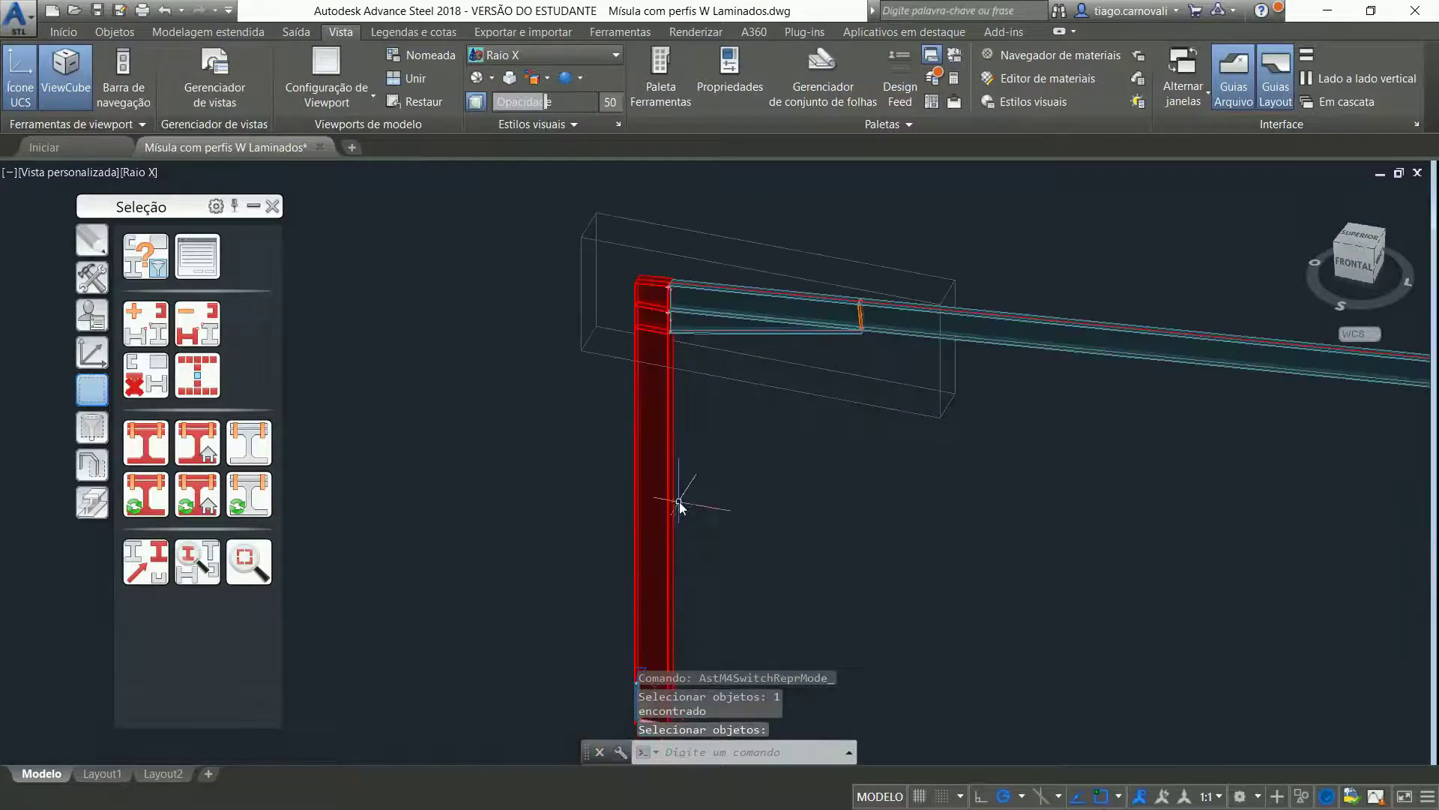
middle_click_drag(649, 457, 713, 434, "shift")
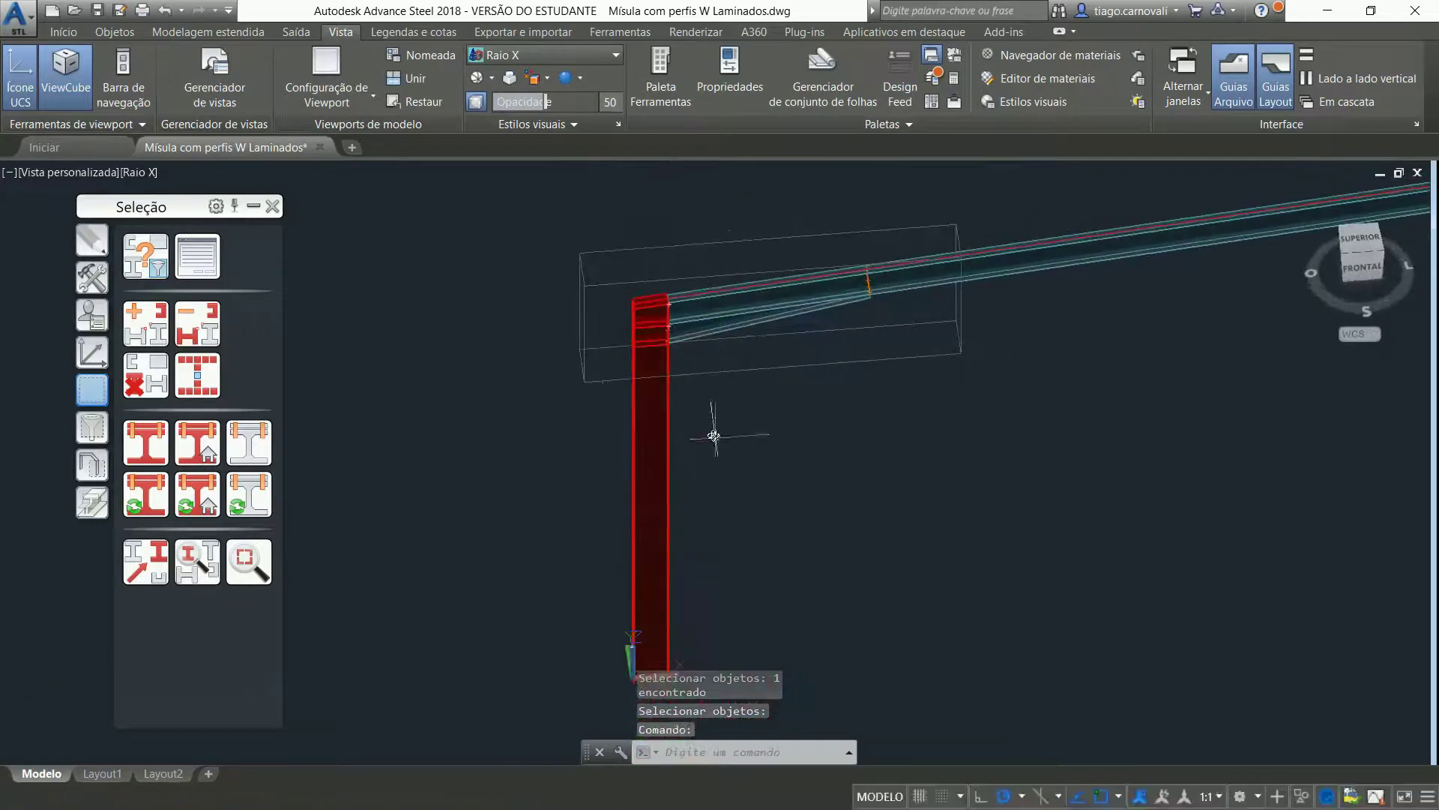
- Clear the column's marking, display the objects shop-connected to the rafter, and examine the marked assembly
left_click(150, 382)
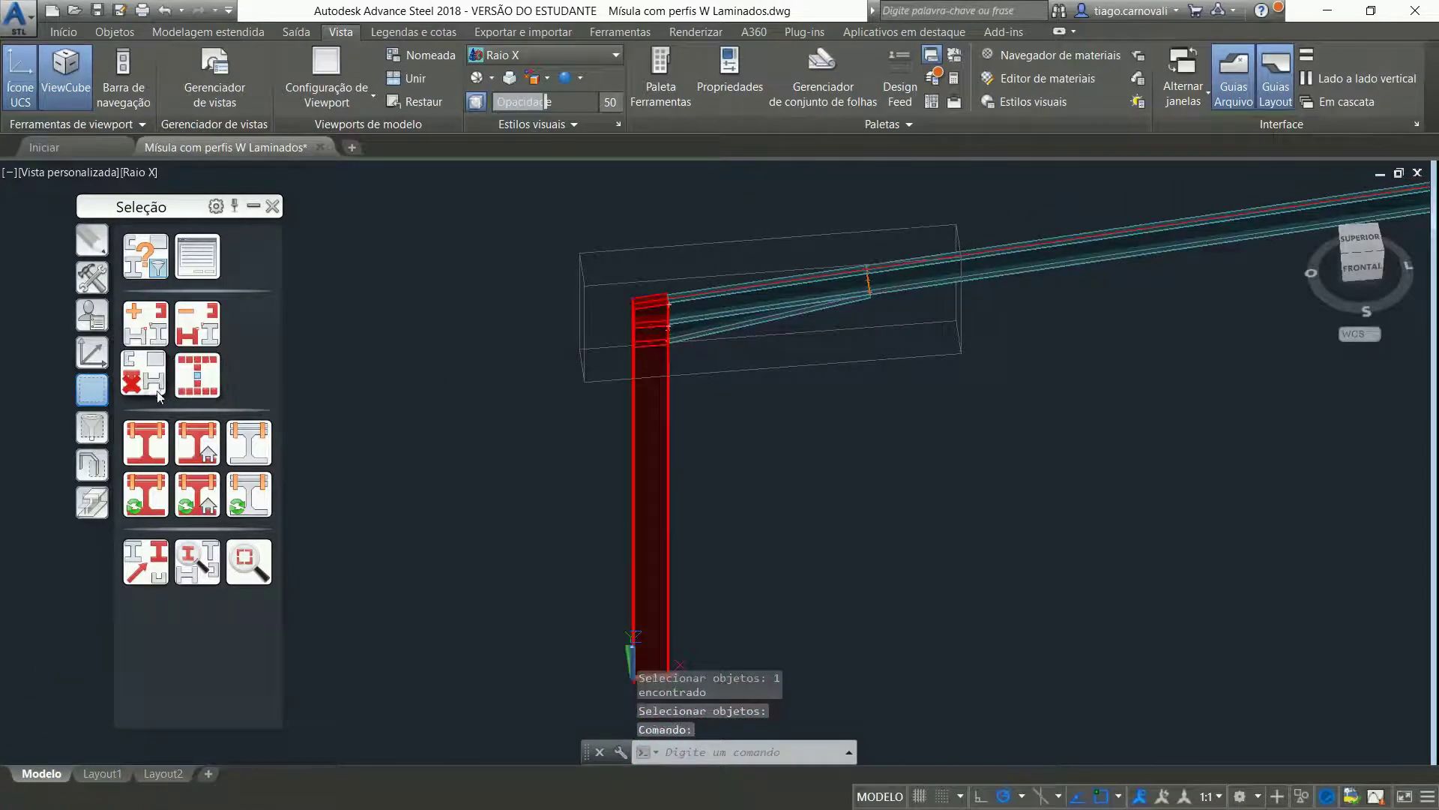
left_click(183, 430)
left_click(909, 291)
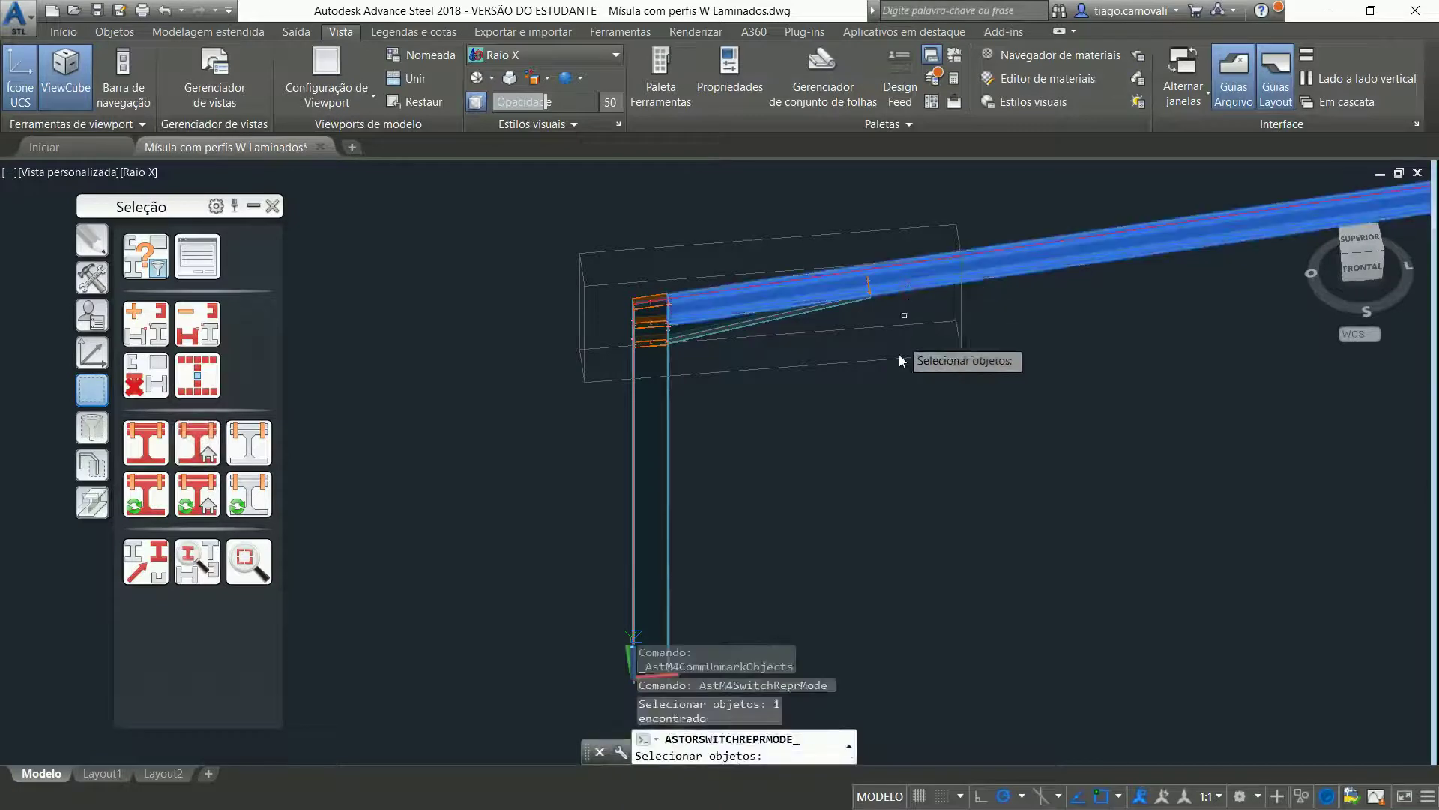
key("Return")
scroll(871, 438, "down", 3)
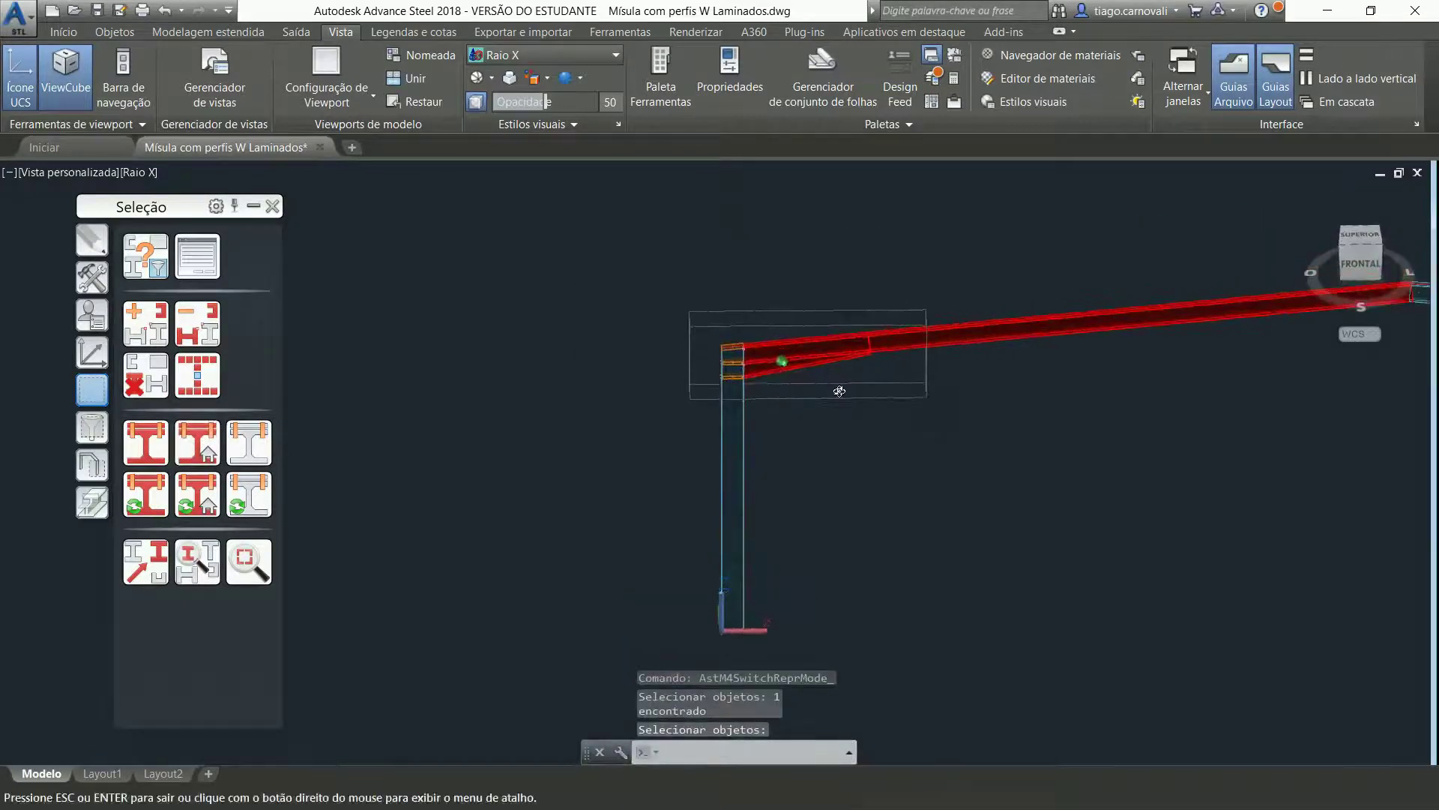
key("Return")
scroll(839, 392, "down", 2)
scroll(965, 450, "up", 1)
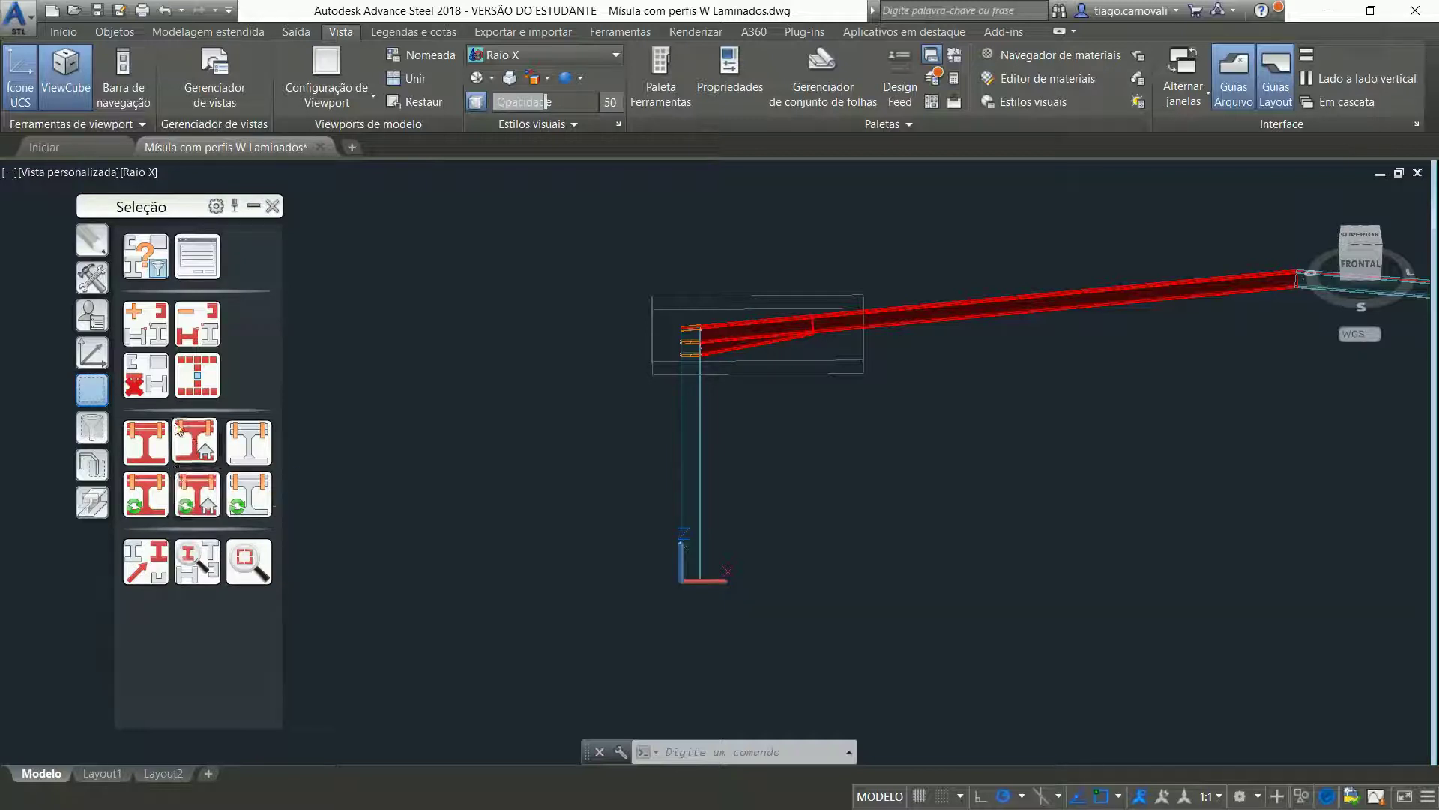
- Clear the rafter's marking, display all objects connected to the column, including site connections, examine the marked assembly, and clear the marking
left_click(156, 397)
left_click(156, 397)
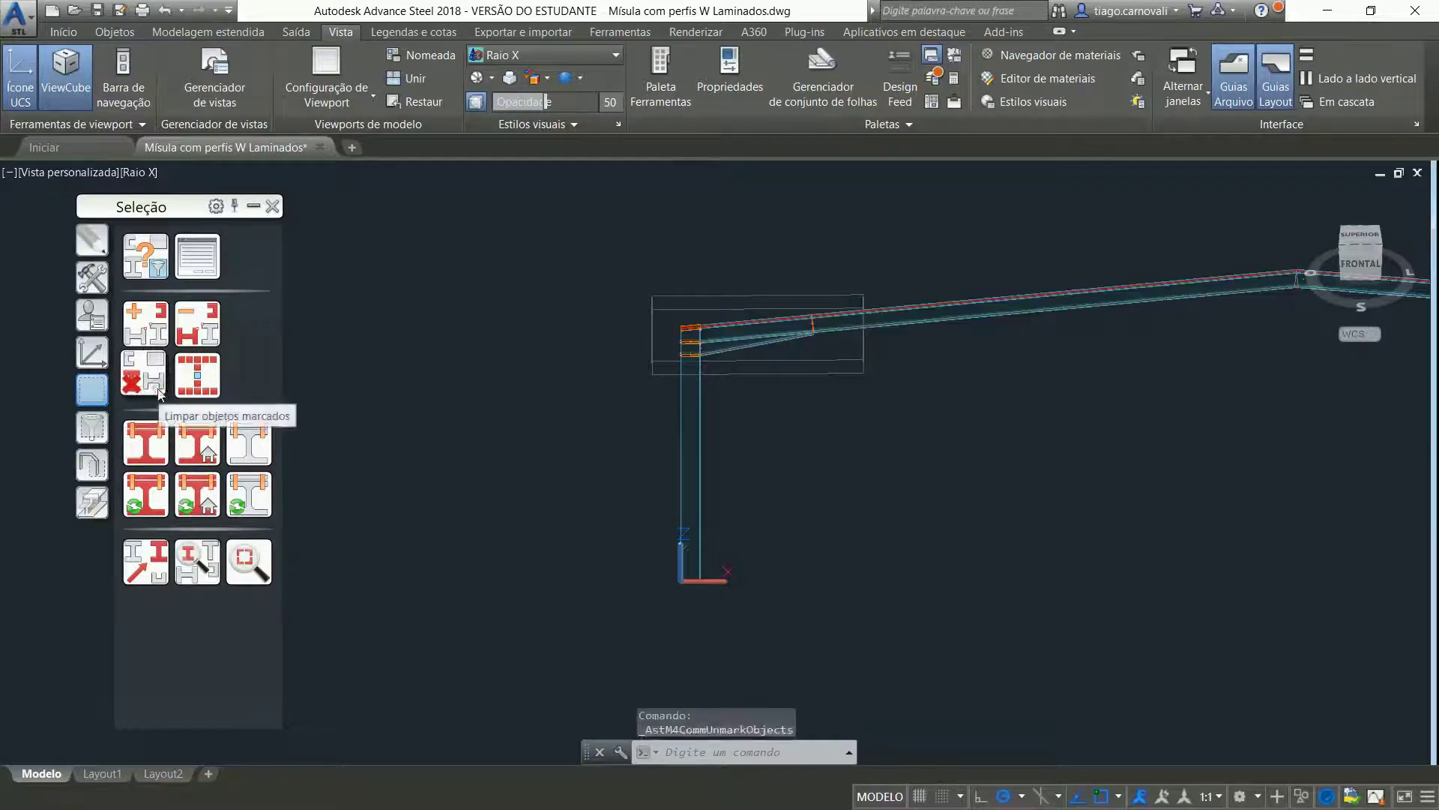
left_click(156, 445)
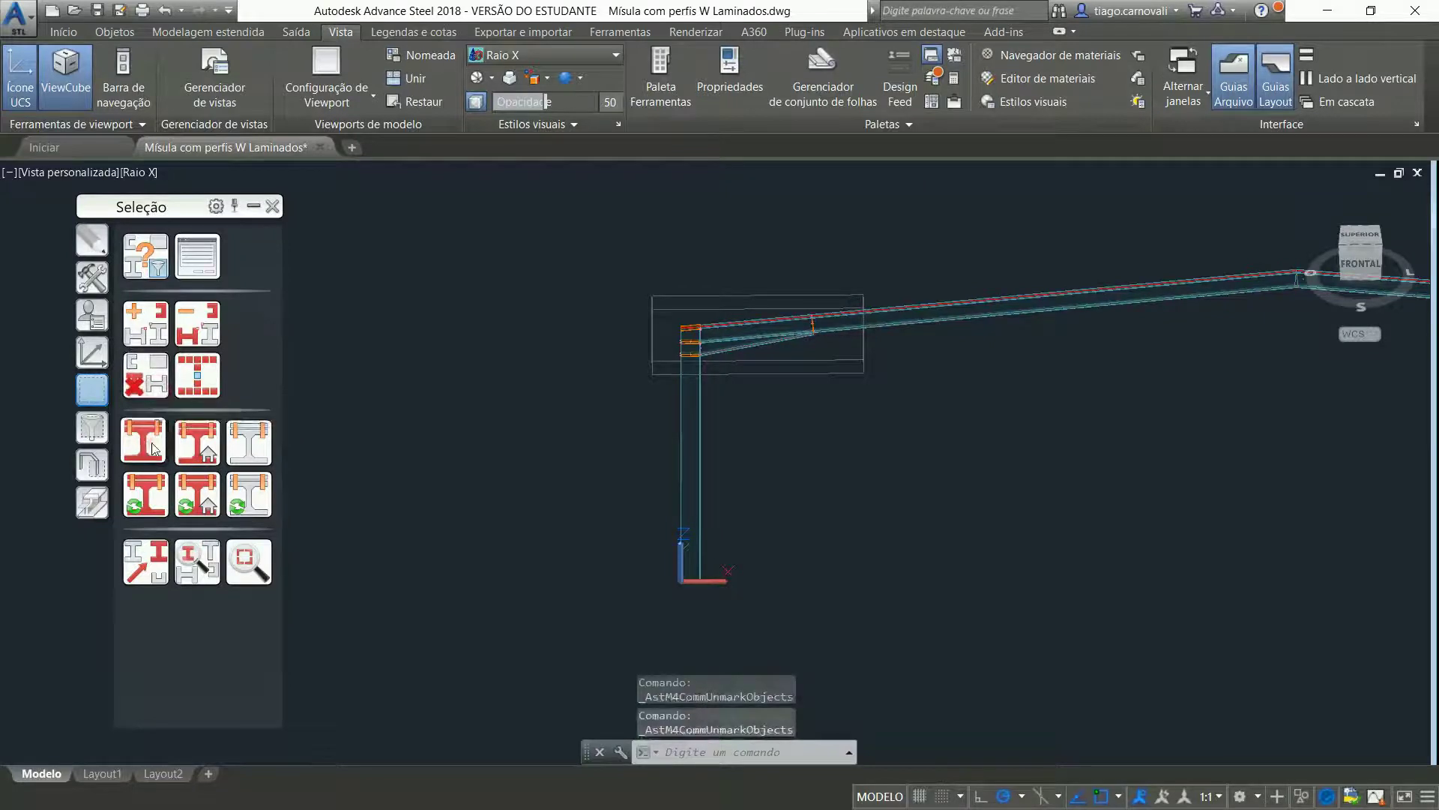
left_click(700, 424)
key("Return")
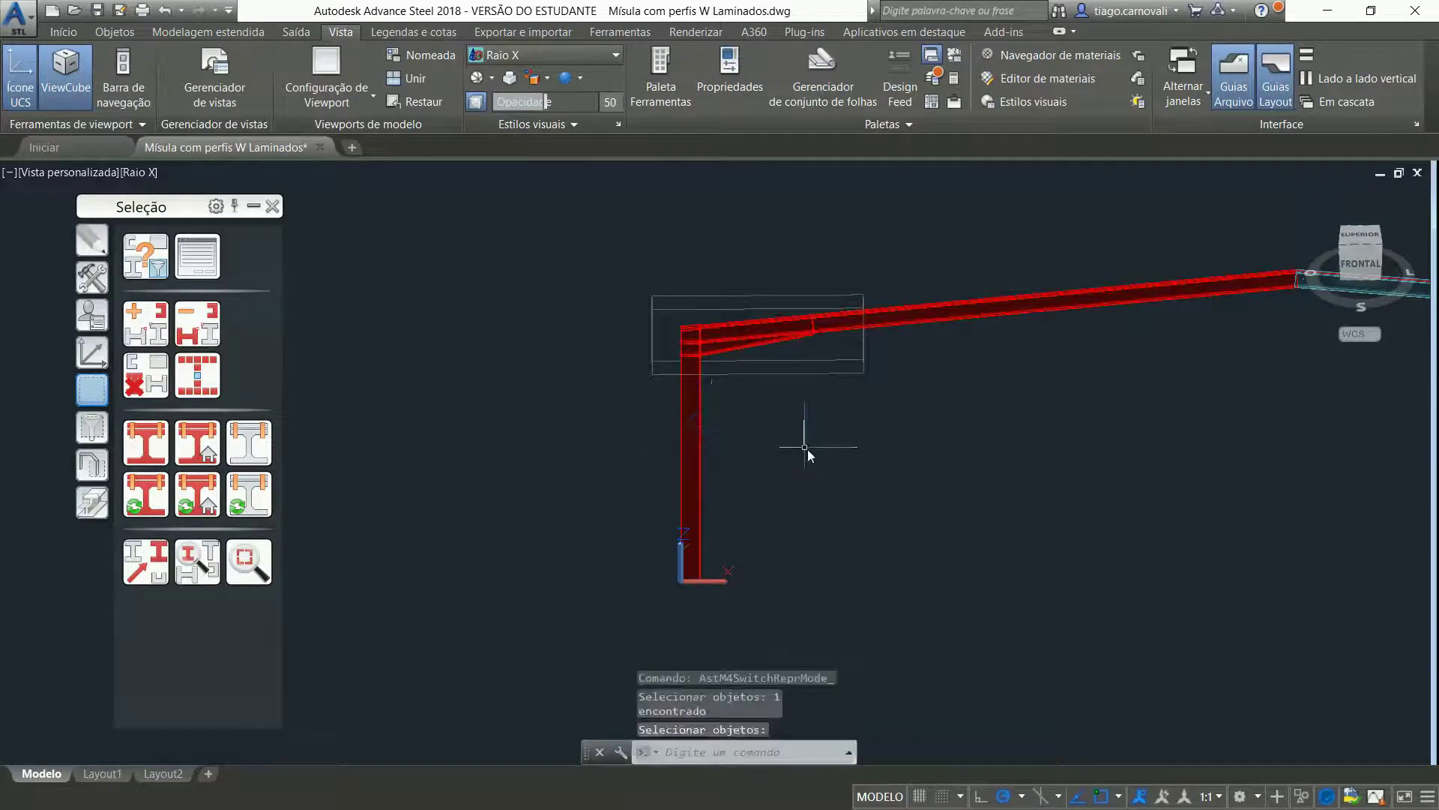
middle_click_drag(807, 448, 1032, 495, "shift")
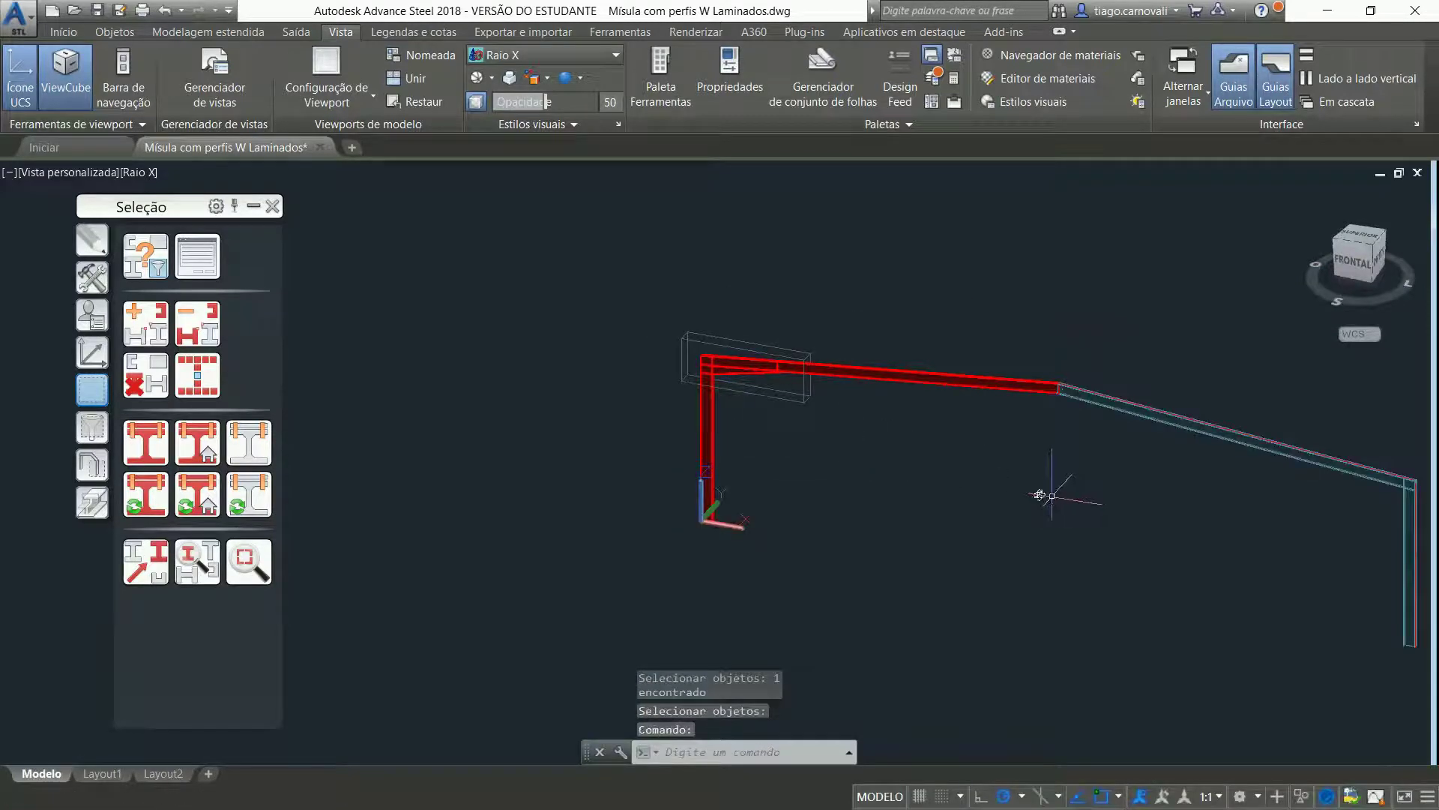
left_click(158, 391)
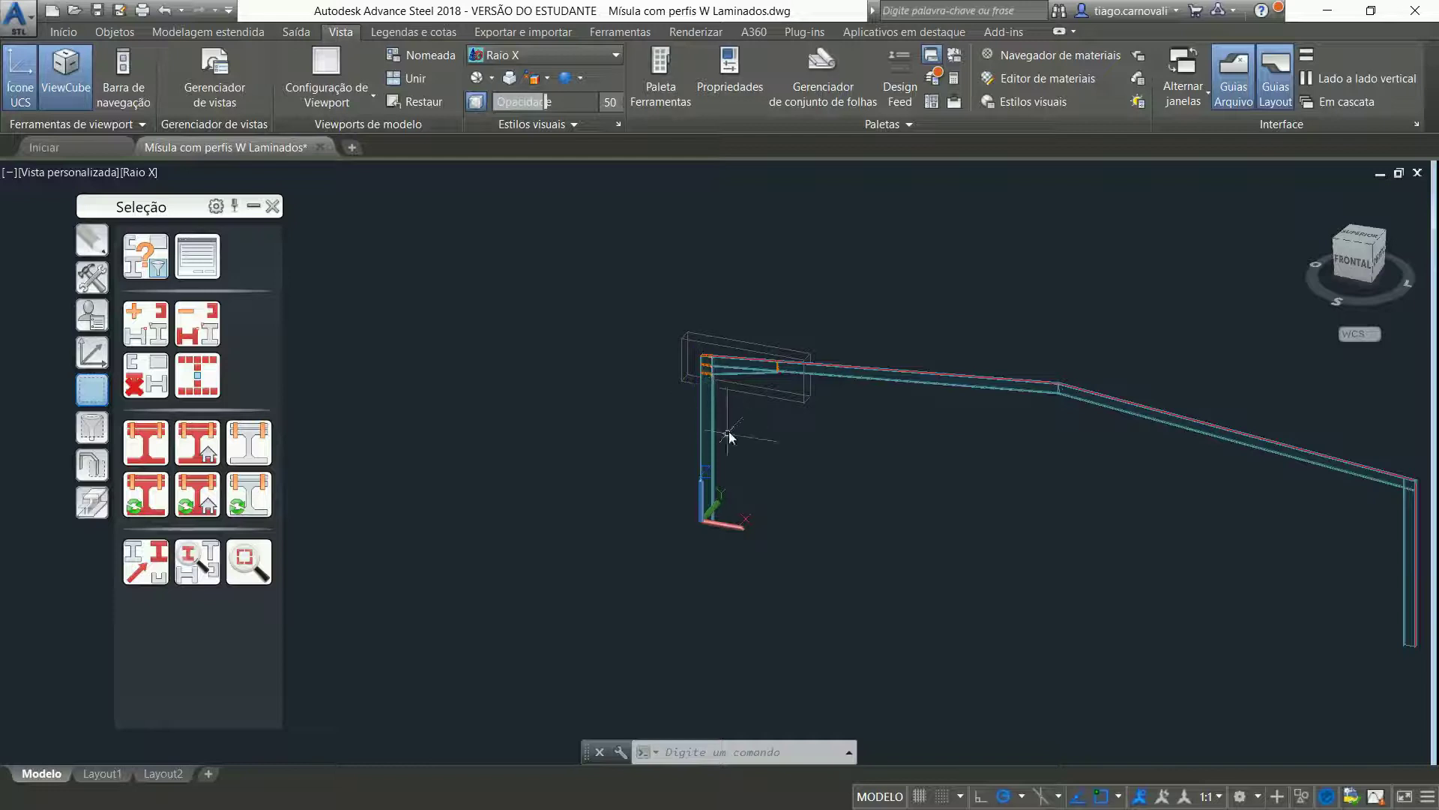
- Propagate the haunch connection as a dependent copy to the opposite column and its rafter at the far end of the frame
middle_click_drag(682, 411, 572, 382)
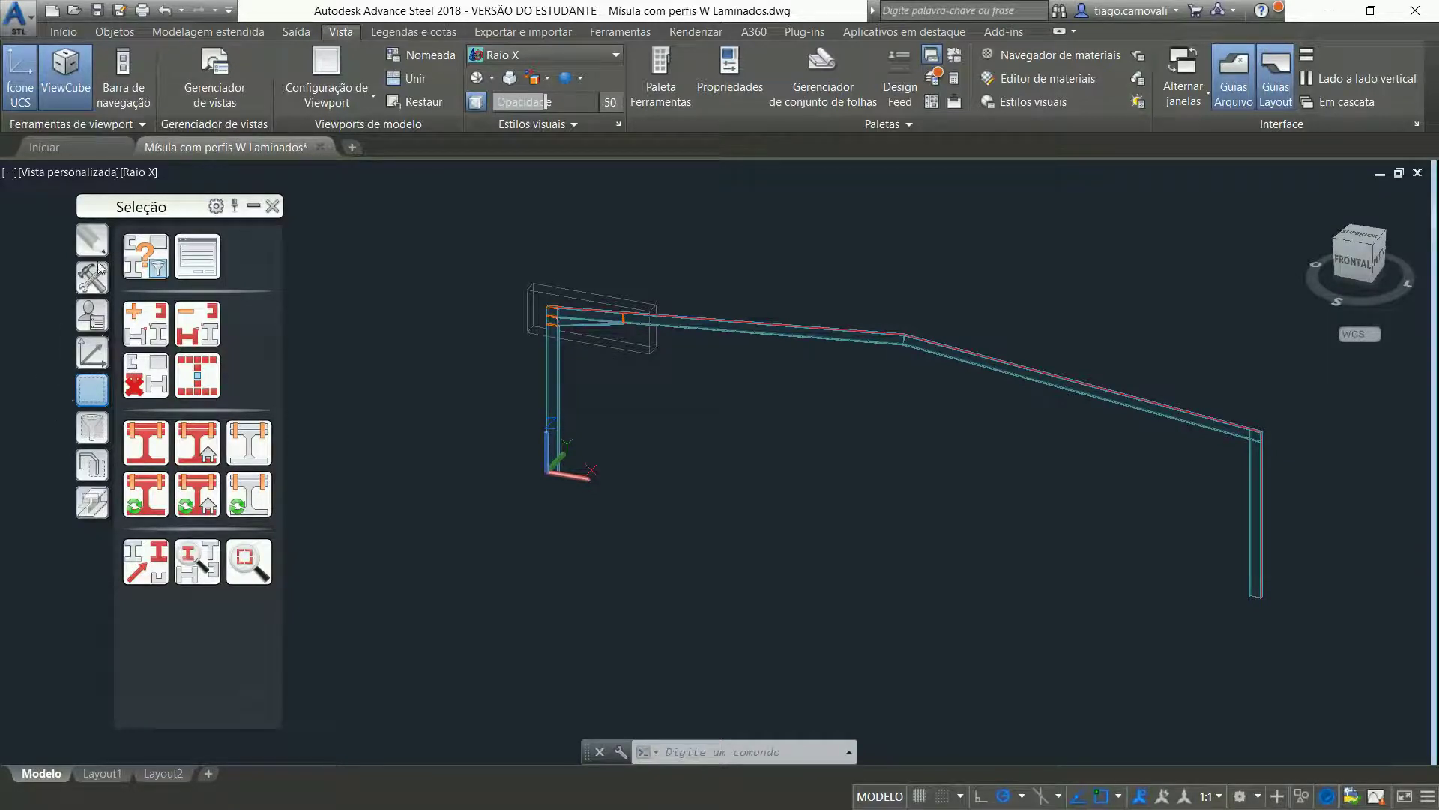
left_click(92, 276)
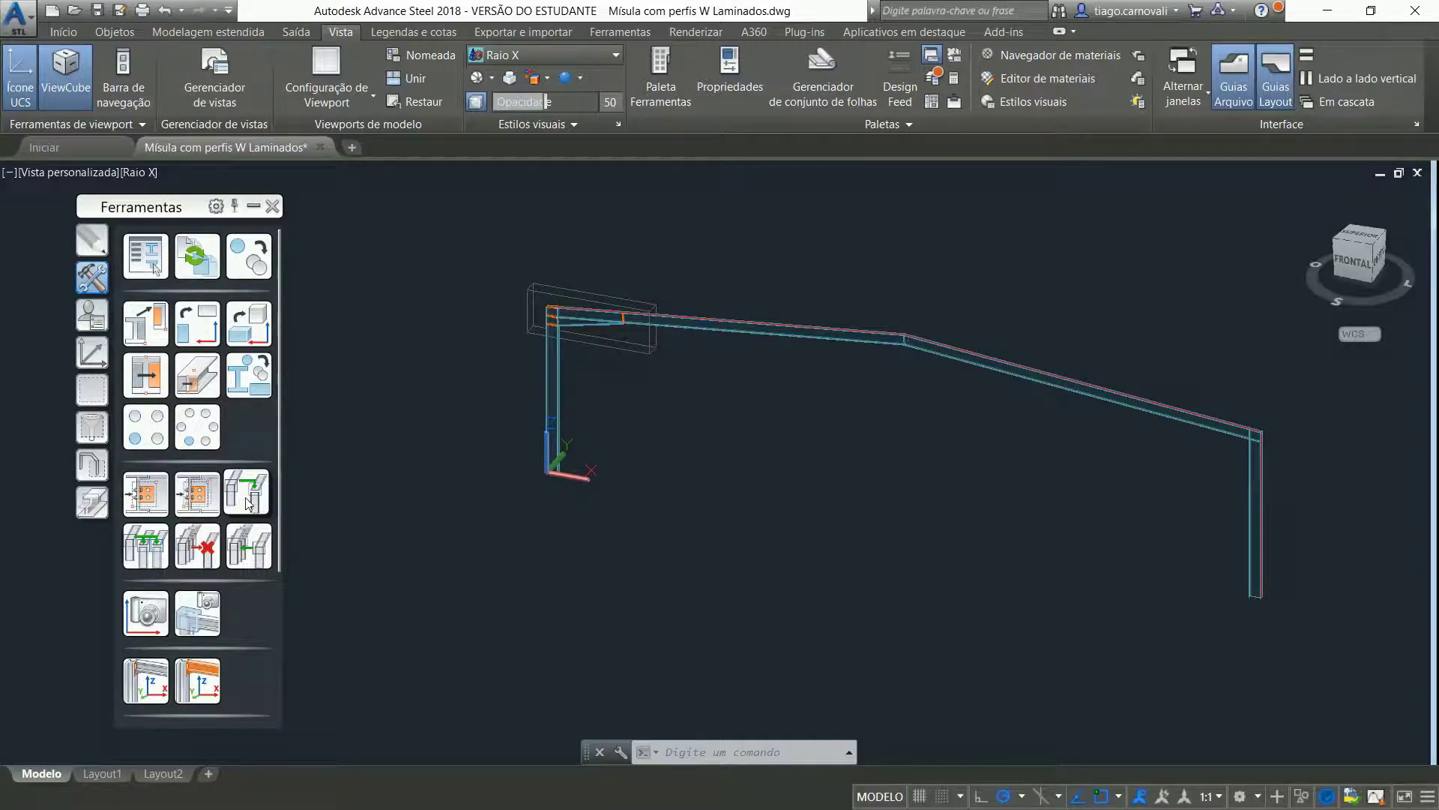
left_click(652, 349)
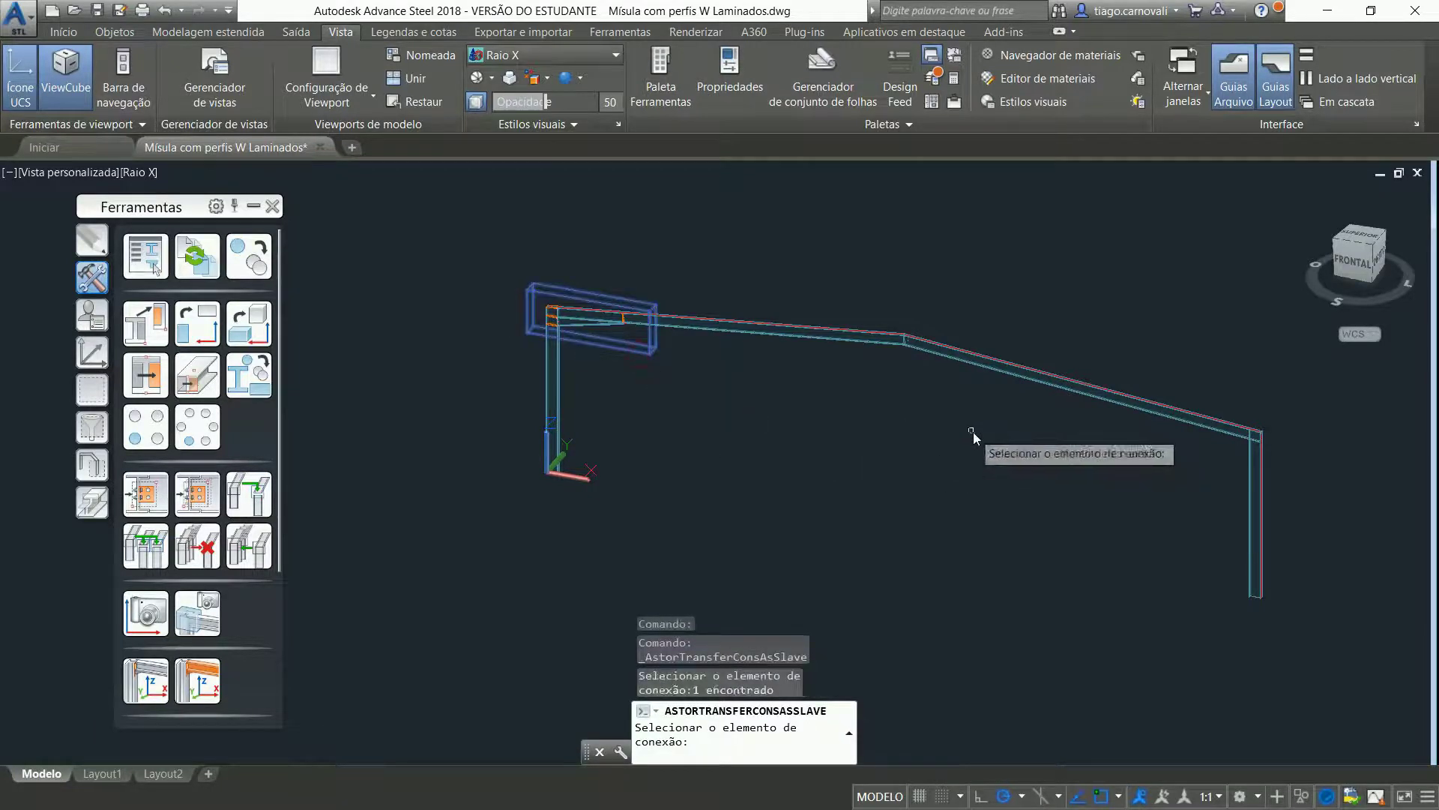
key("Return")
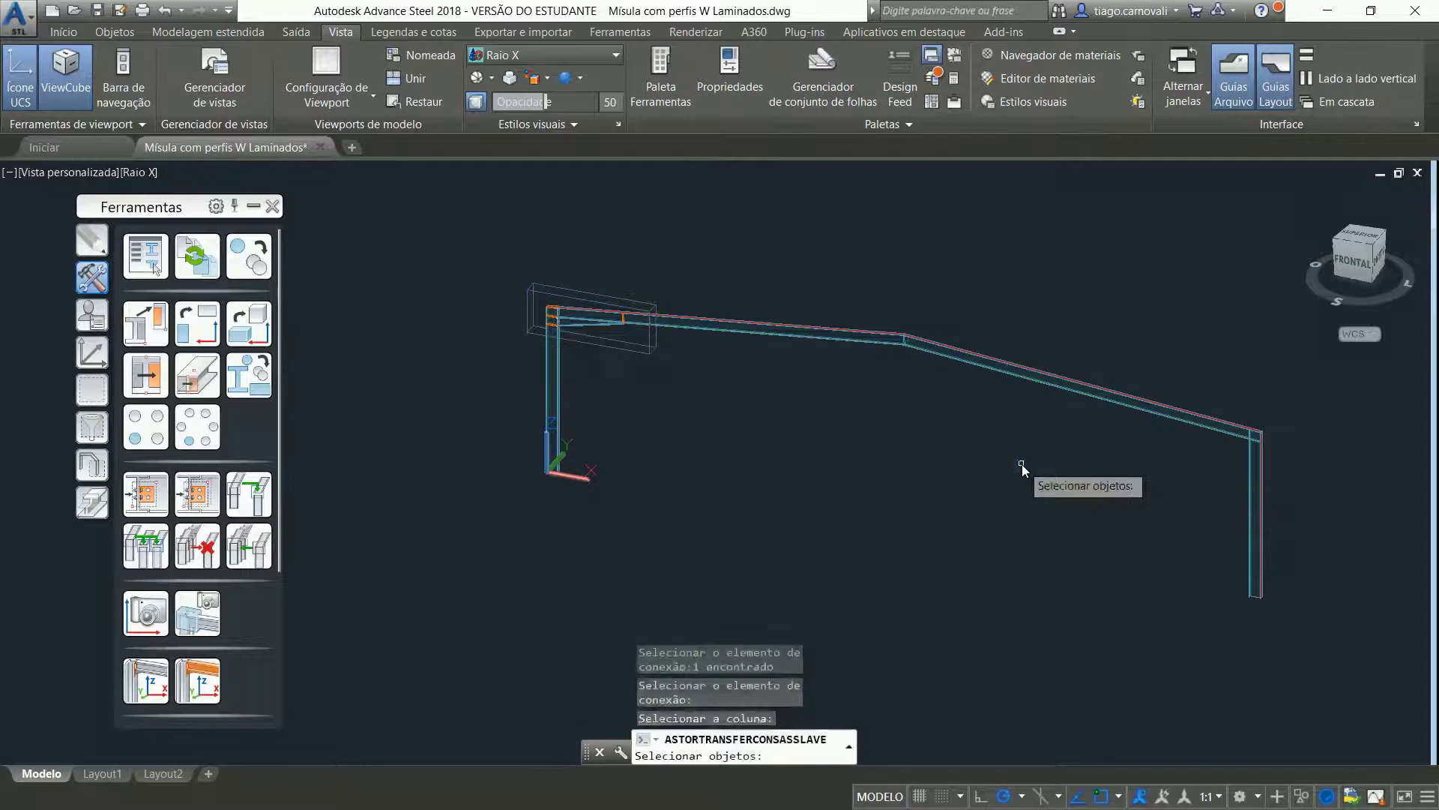
left_click(1254, 475)
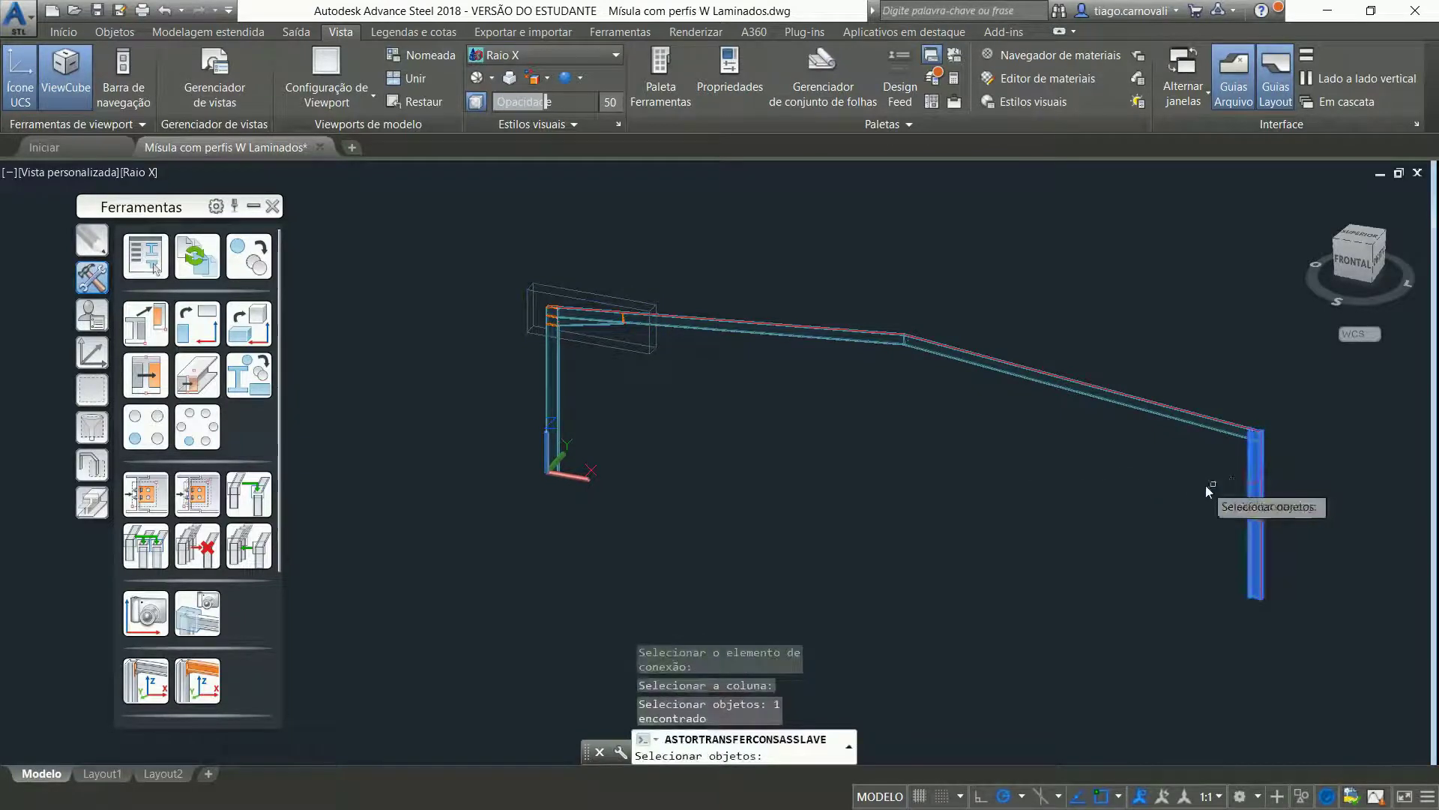
key("Return")
left_click(1216, 430)
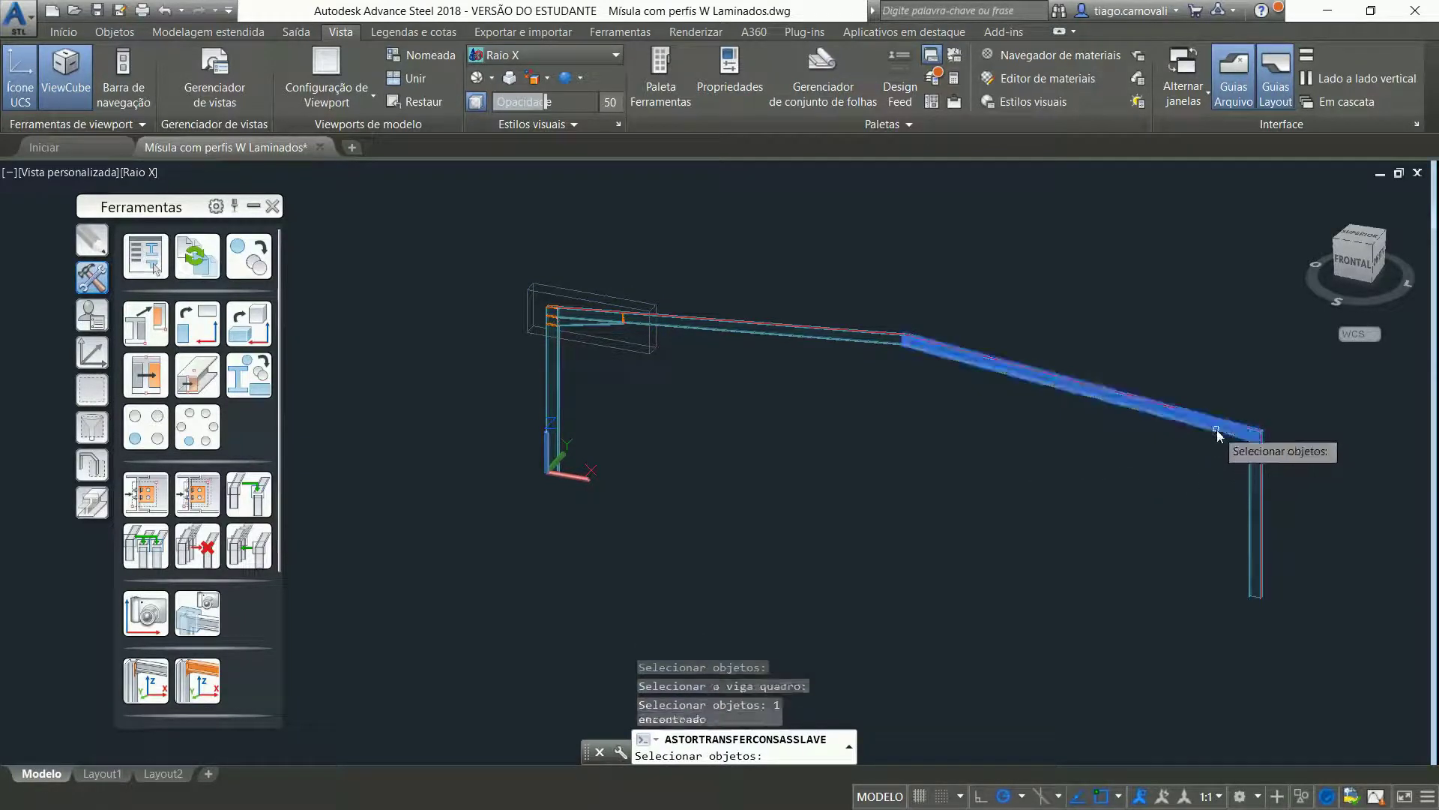
key("Return")
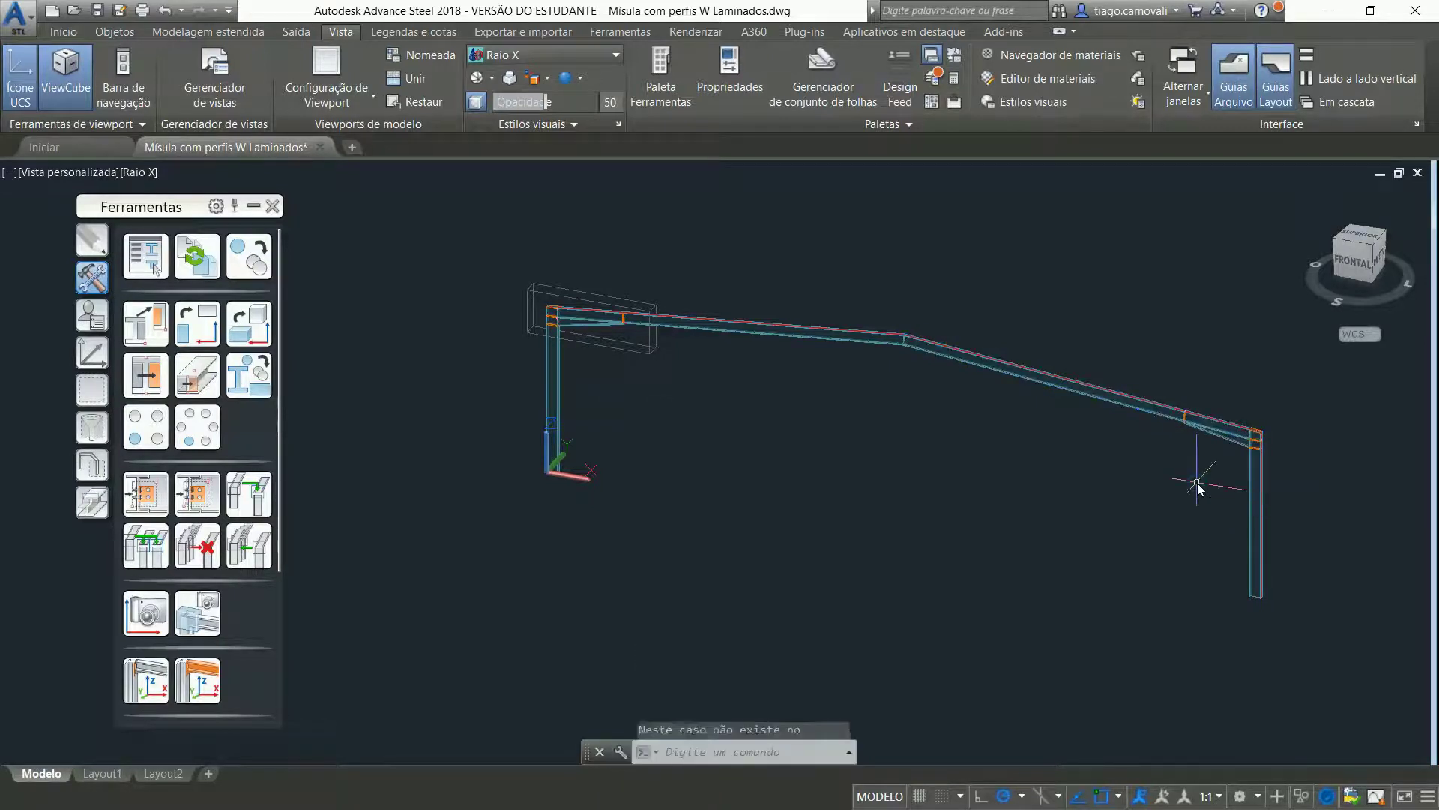
key("Return")
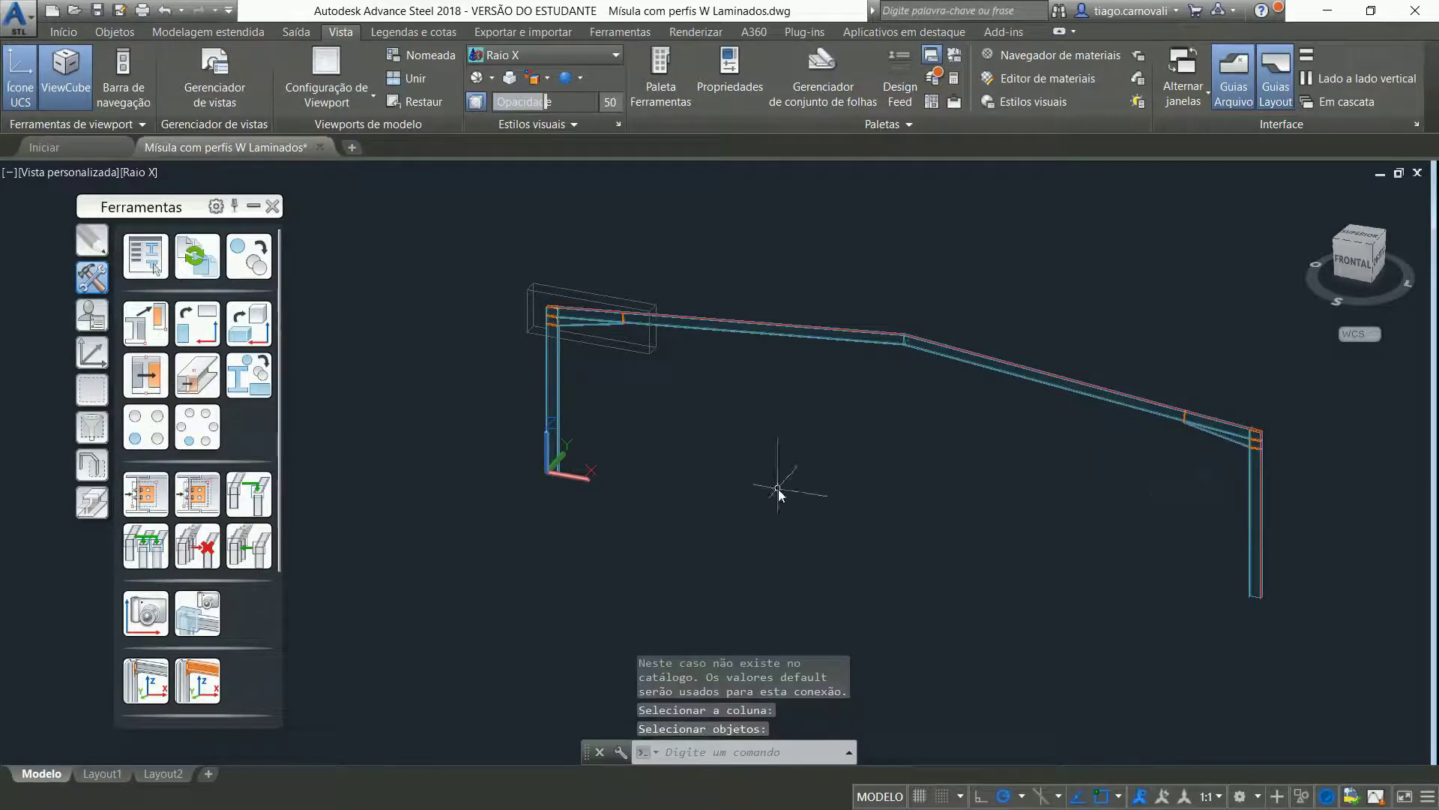
- Display the objects shop-connected to the opposite column to check which parts of the copied connection belong to it
left_click(94, 391)
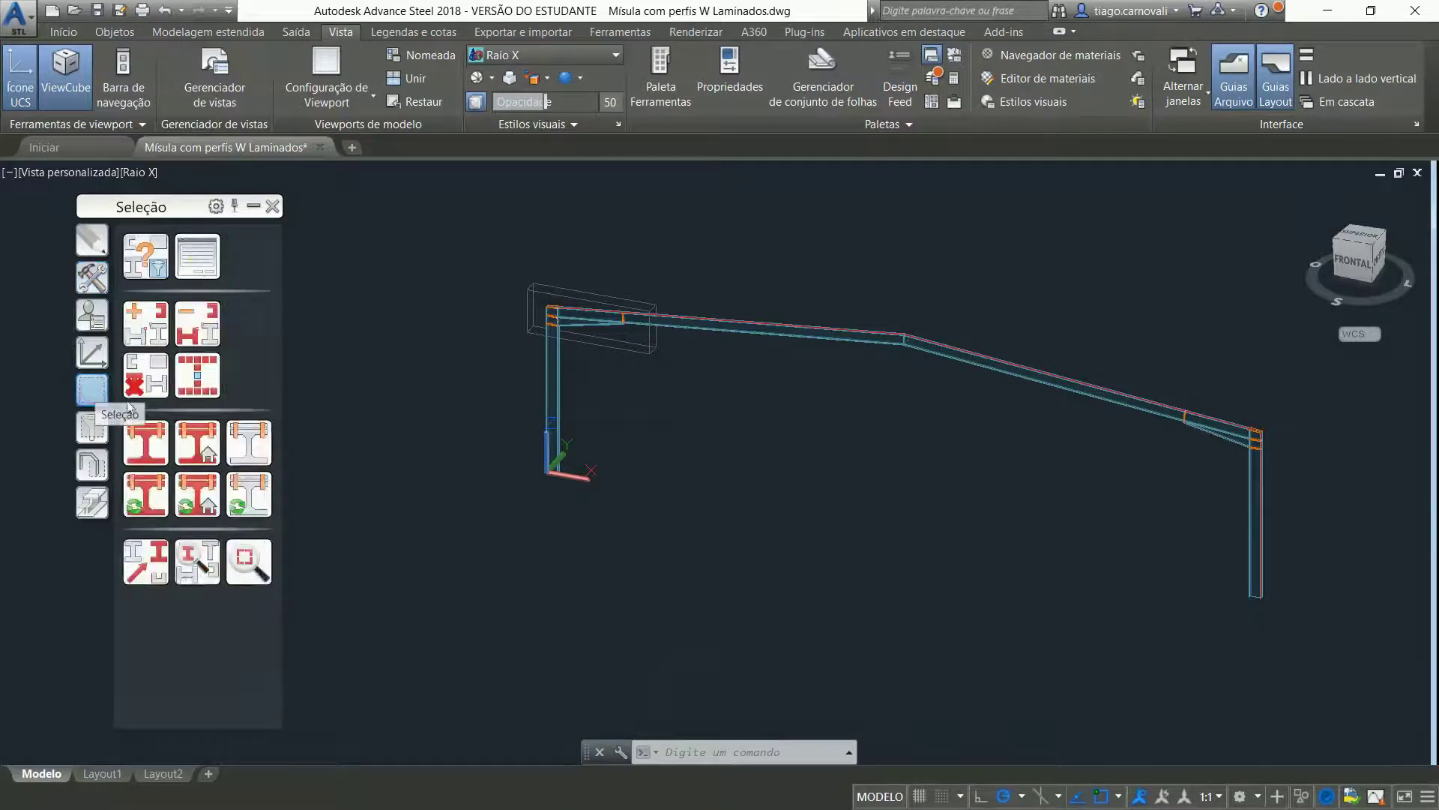
left_click(203, 450)
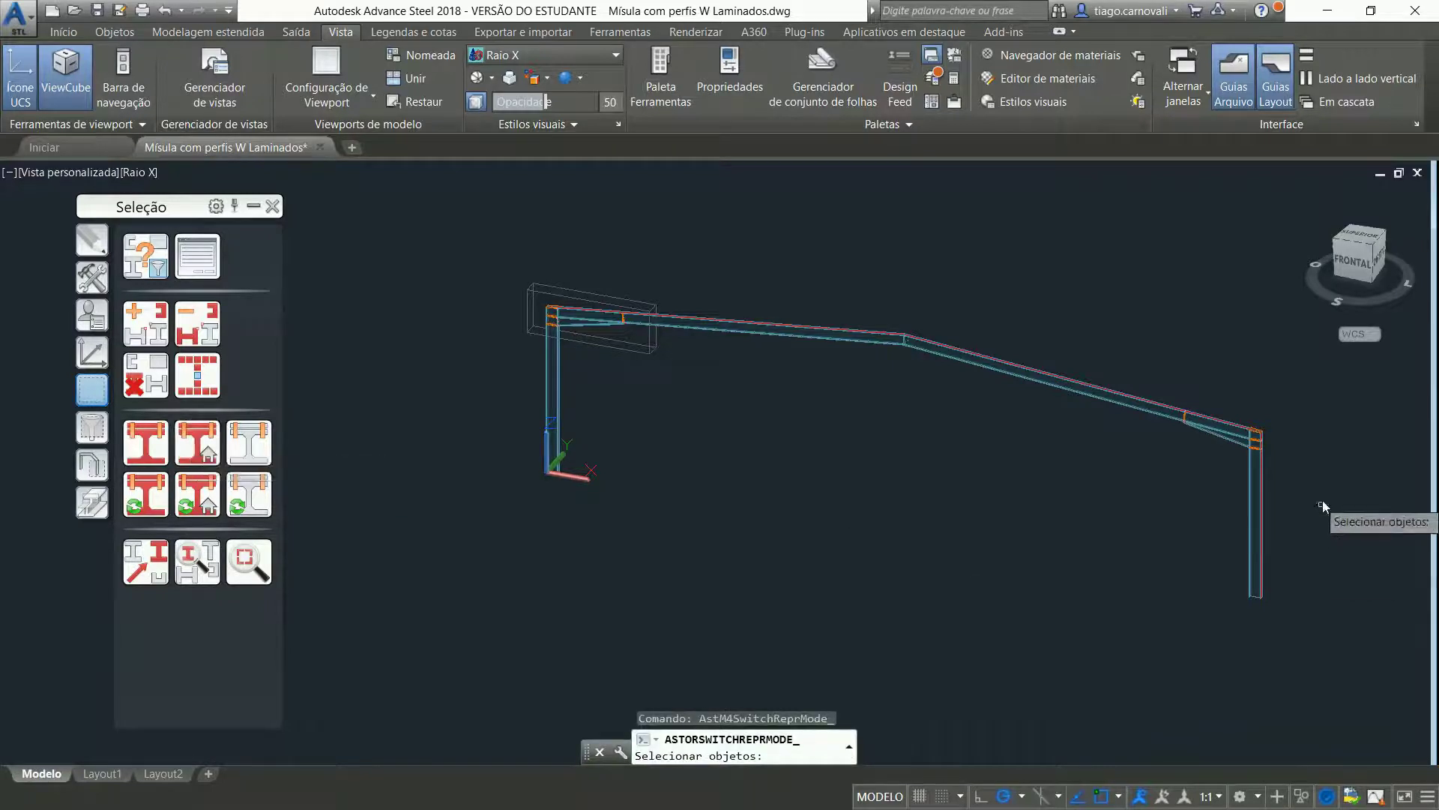
left_click(1267, 491)
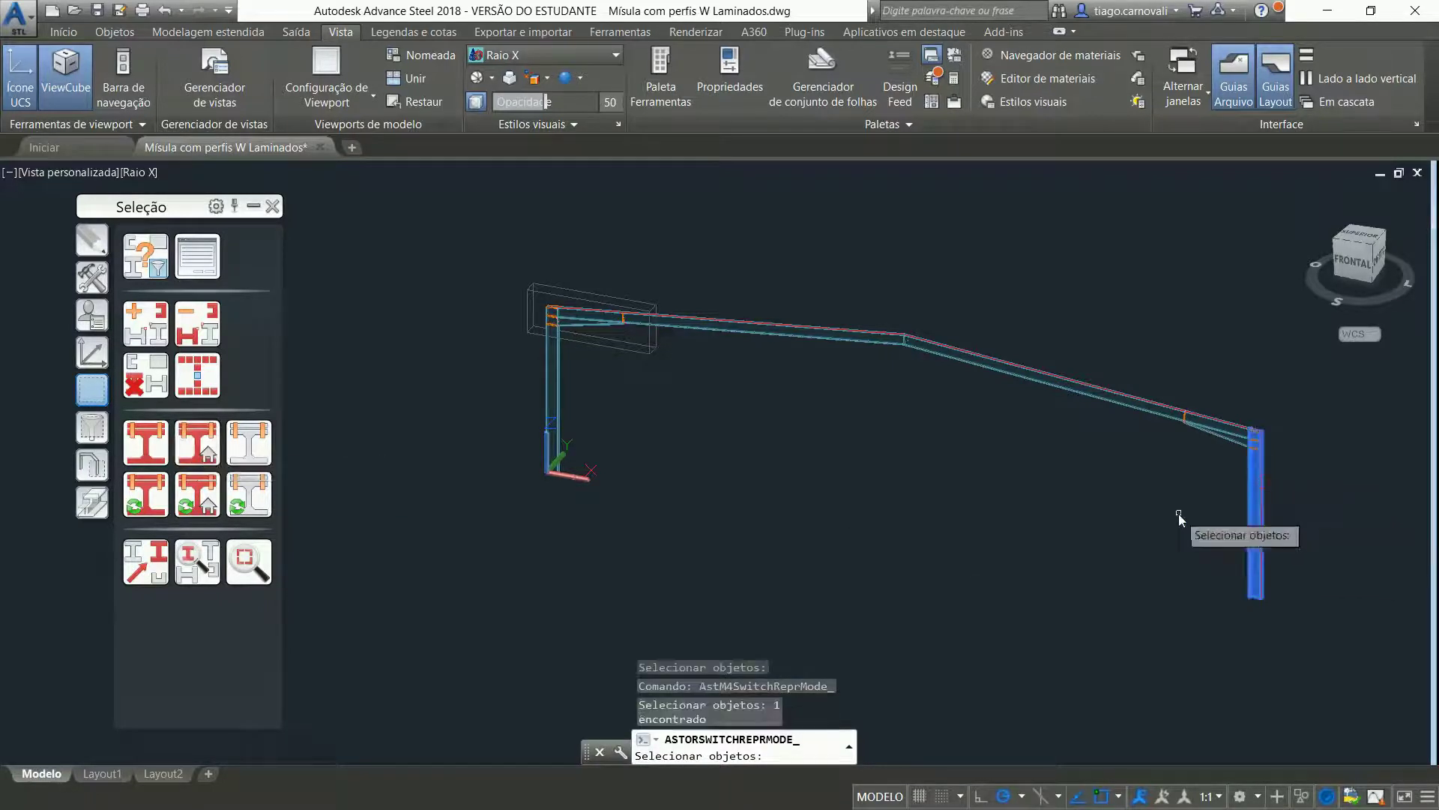
key("Return")
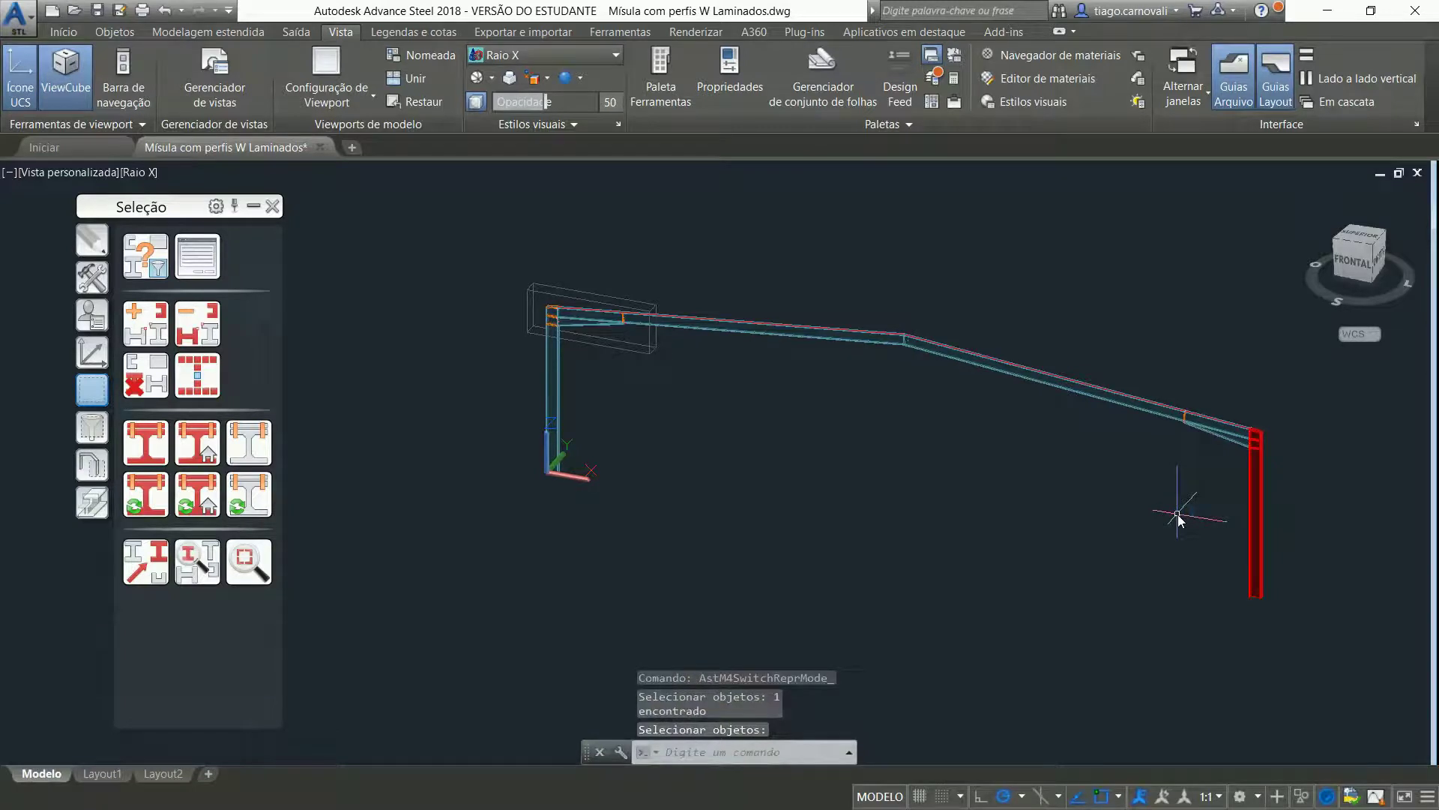
- Clear the opposite column's marking, display the objects shop-connected to its rafter, and clear the marking after checking the assembly
left_click(132, 386)
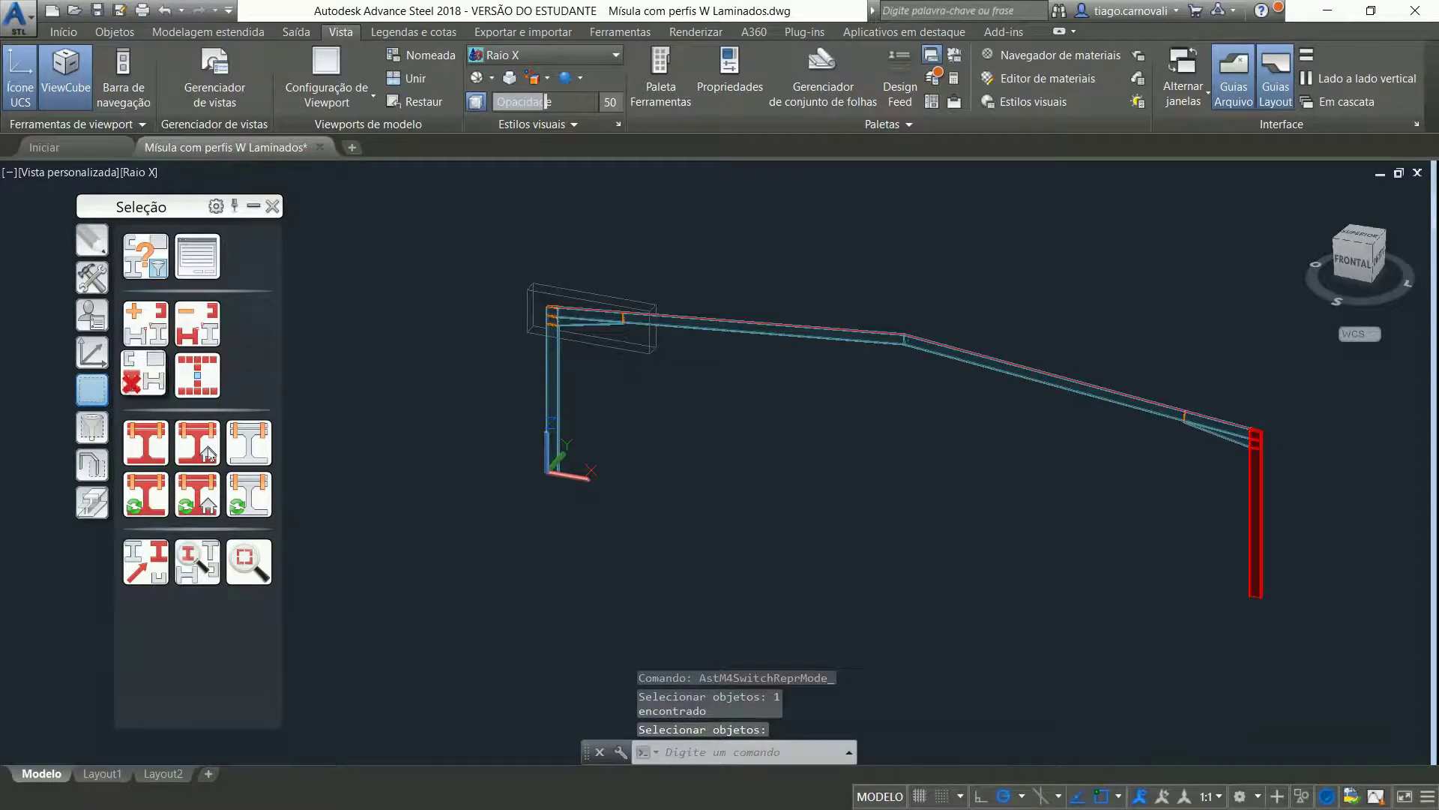
left_click(1024, 380)
key("Return")
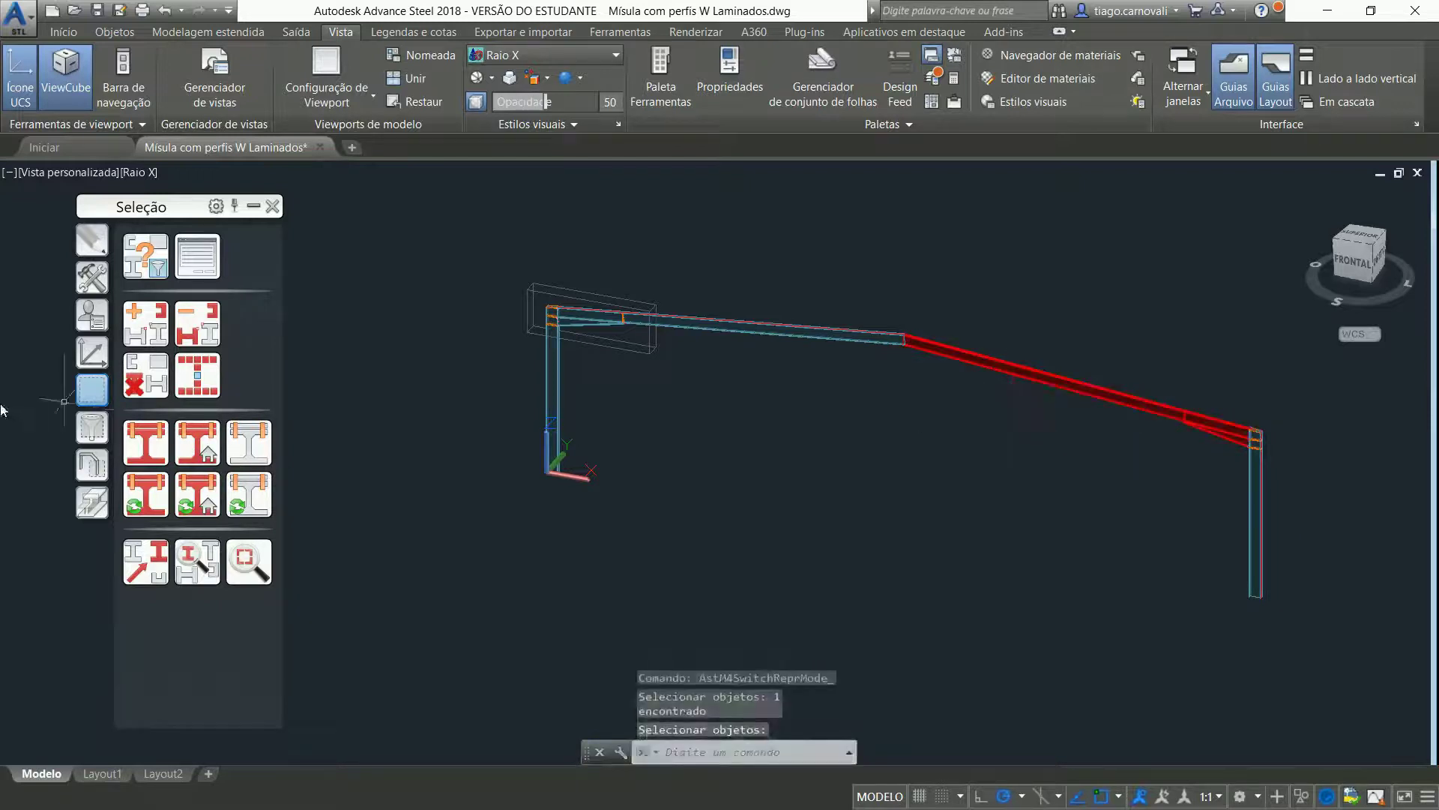
left_click(145, 375)
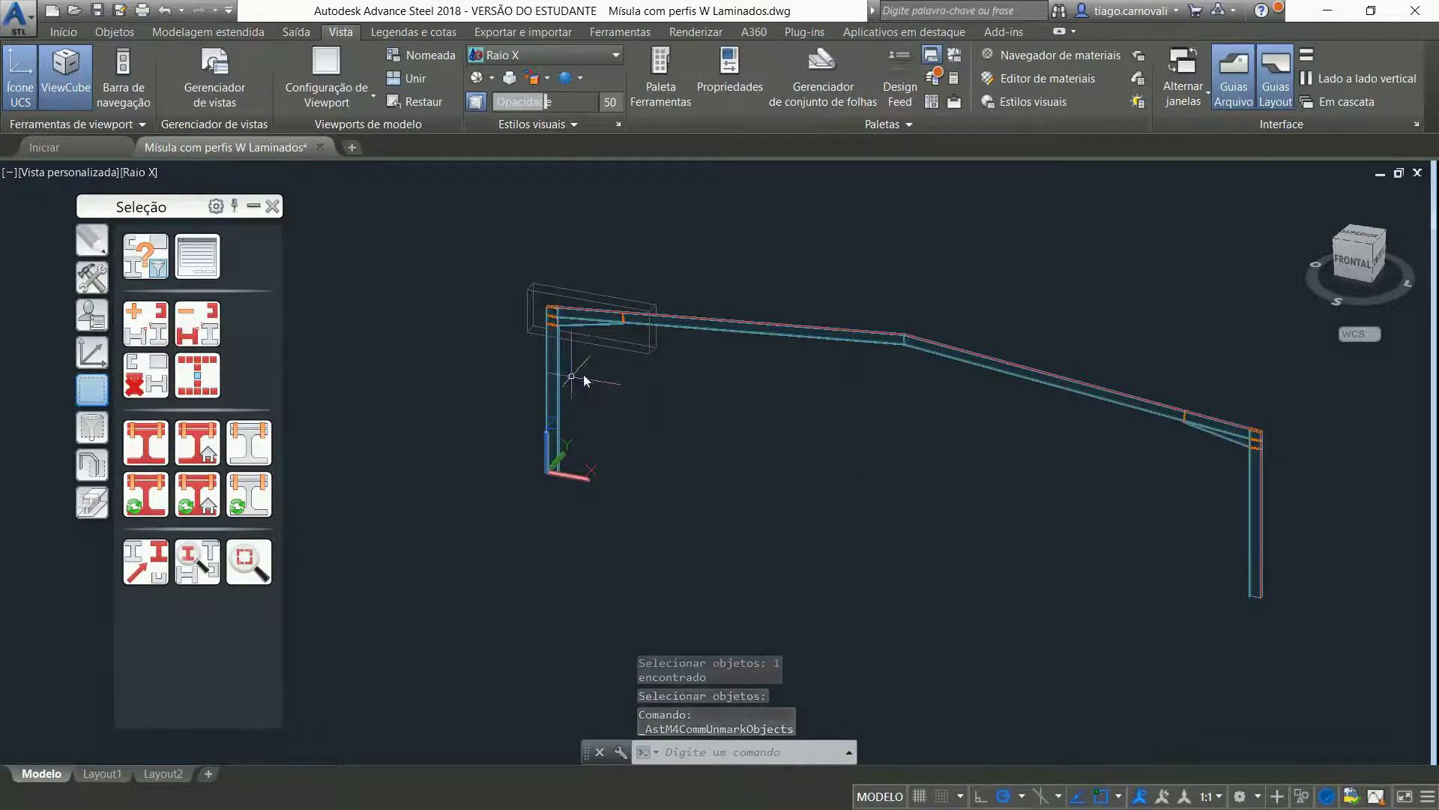
- Open the original haunch connection's properties, review its general, weld and bolt, and stiffener settings, and close them
left_click(614, 345)
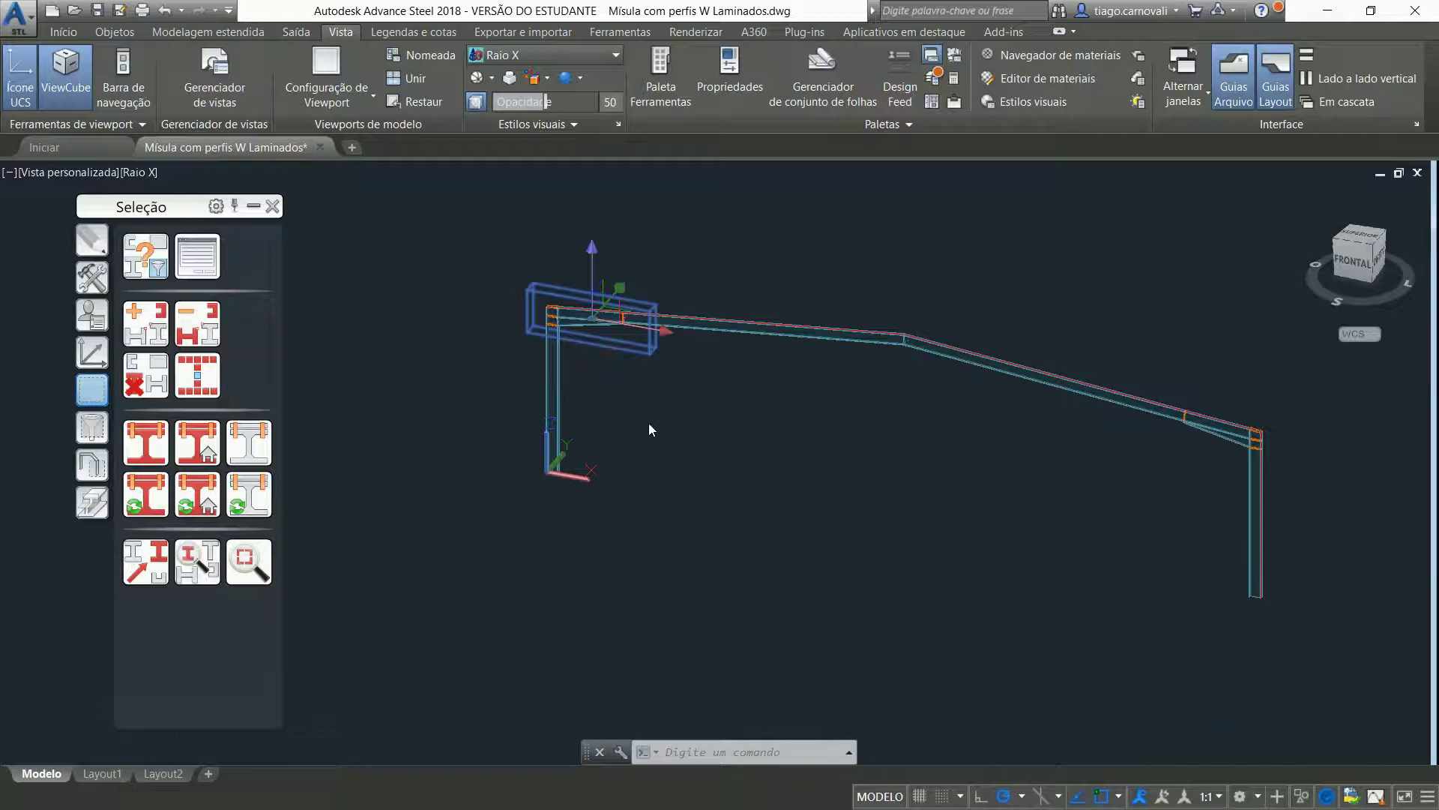
double_click(649, 425)
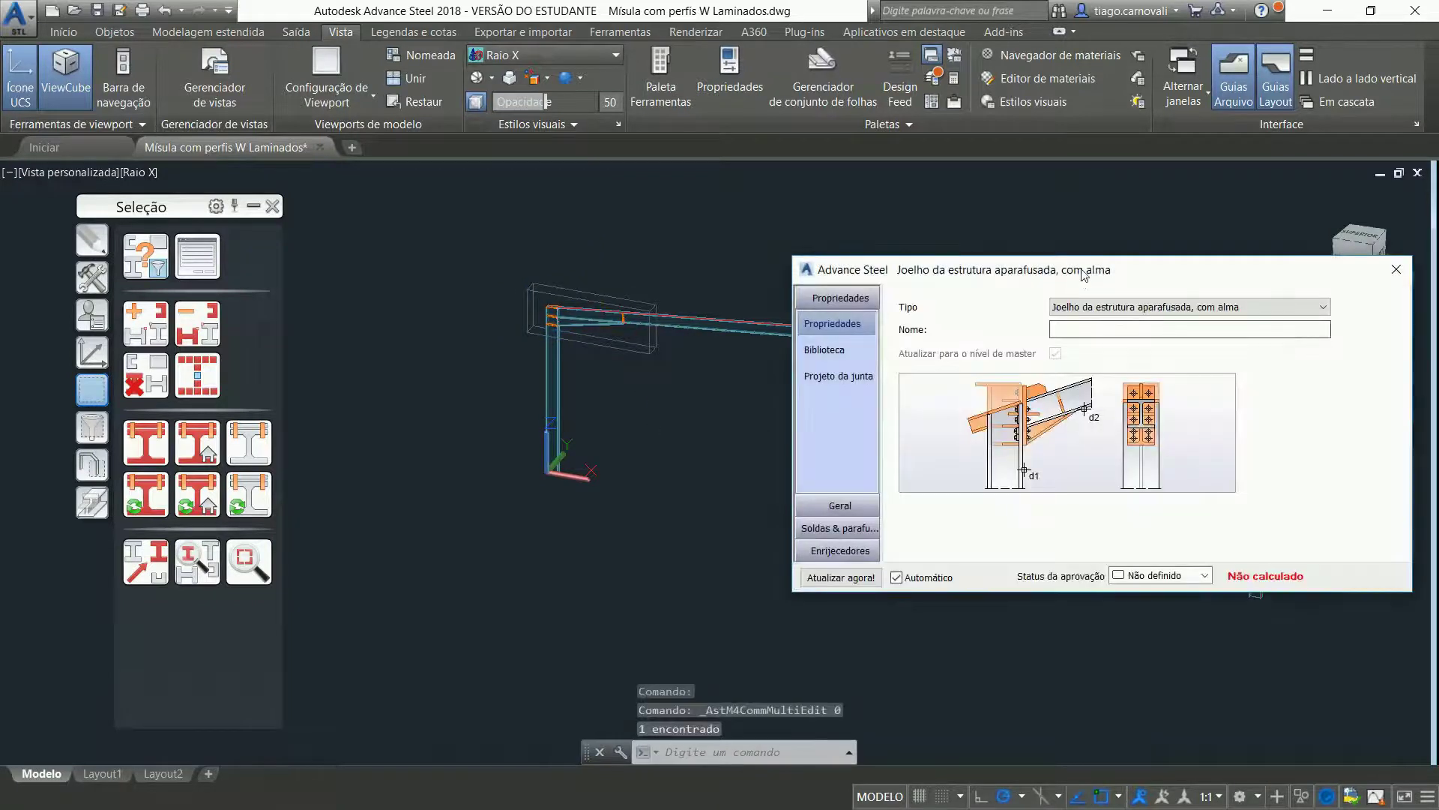
left_click_drag(1083, 271, 1061, 326)
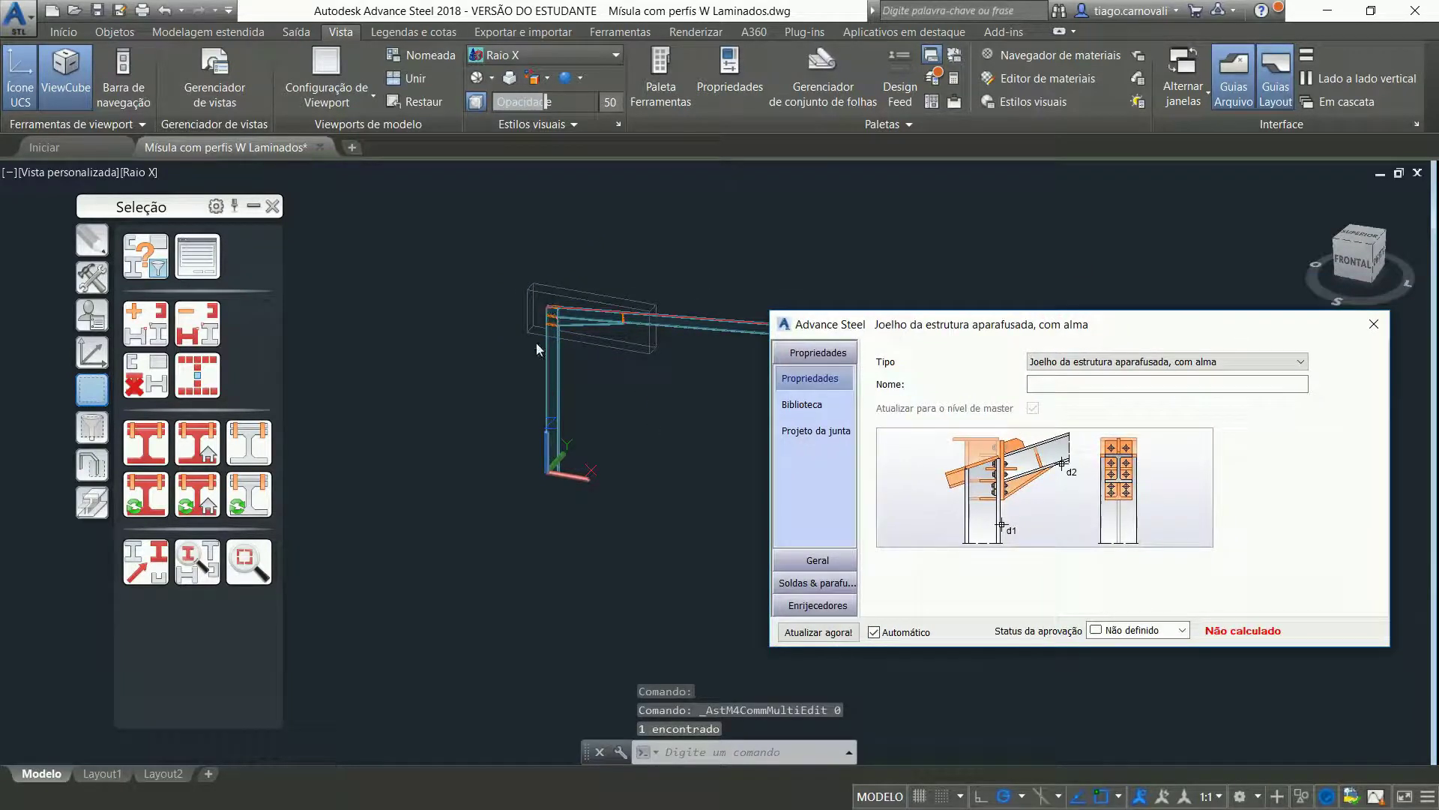
left_click(818, 559)
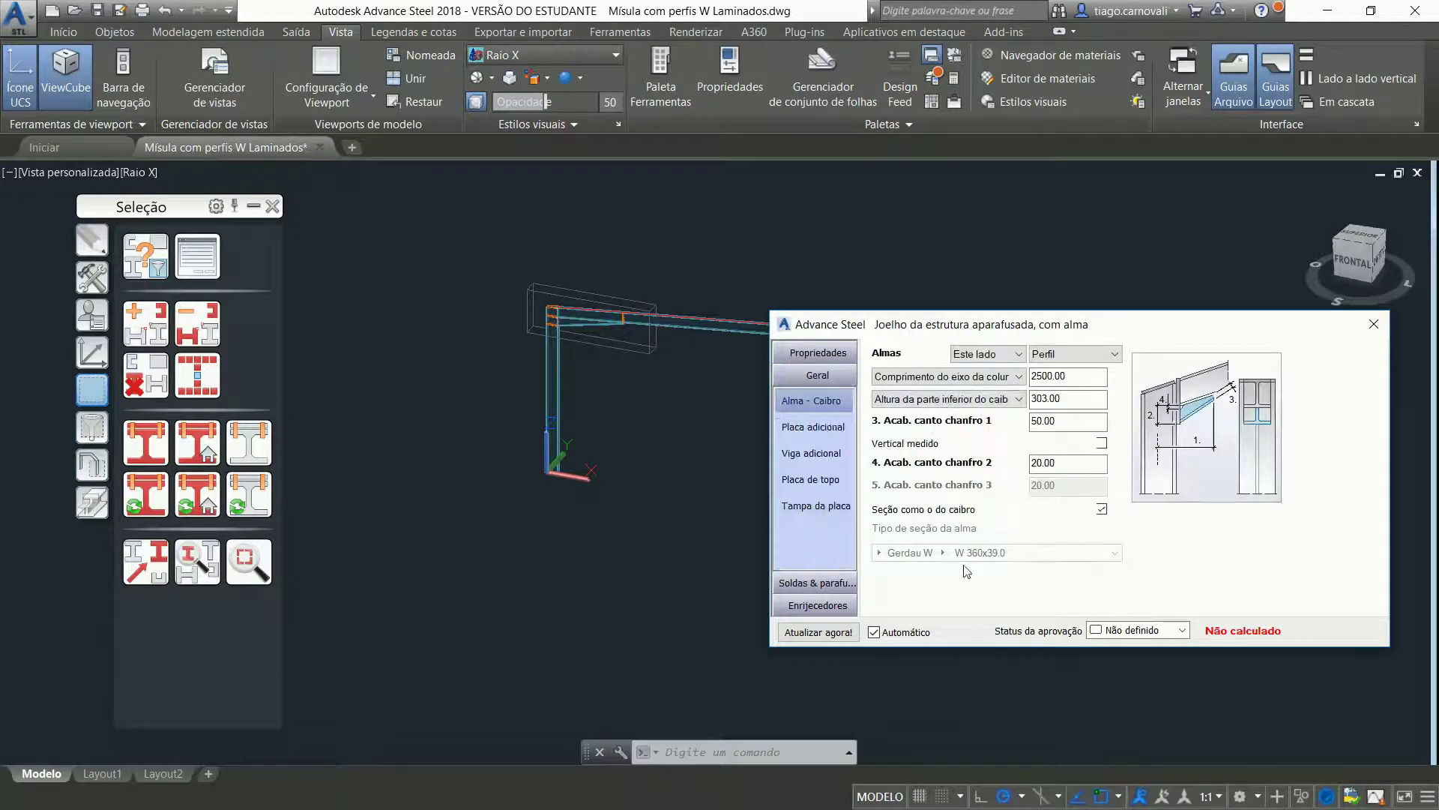
left_click(811, 453)
left_click(811, 479)
left_click(819, 506)
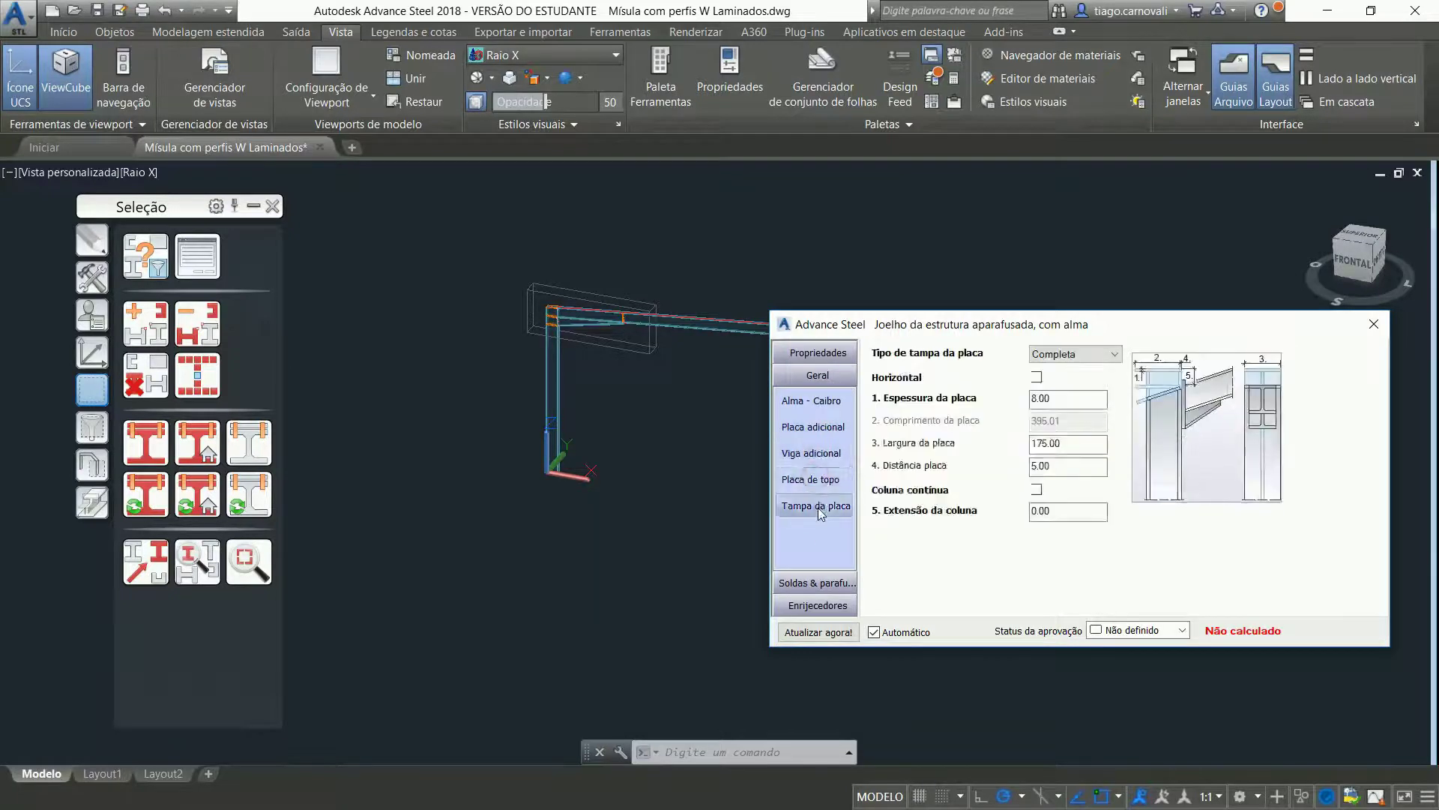
left_click(817, 582)
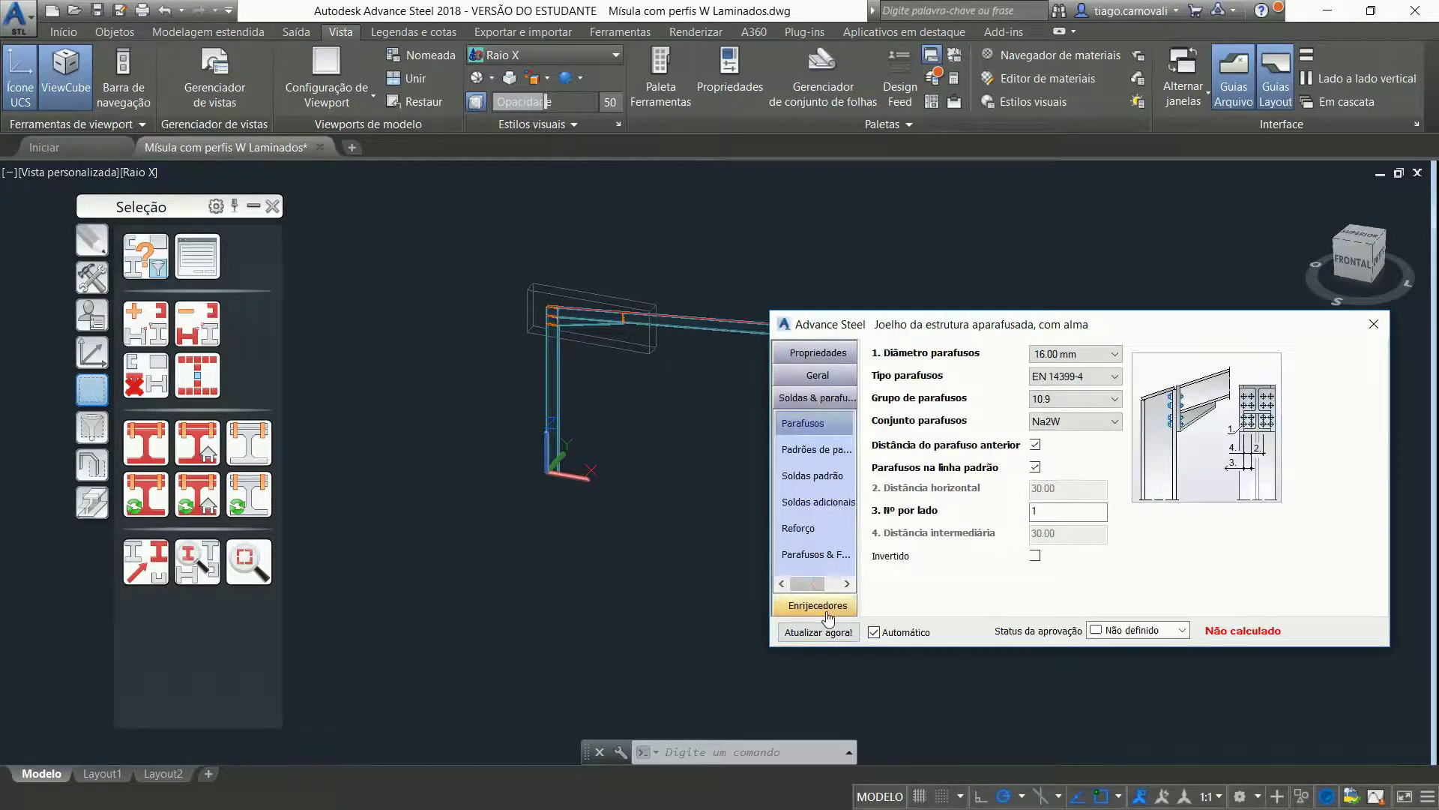
left_click(825, 604)
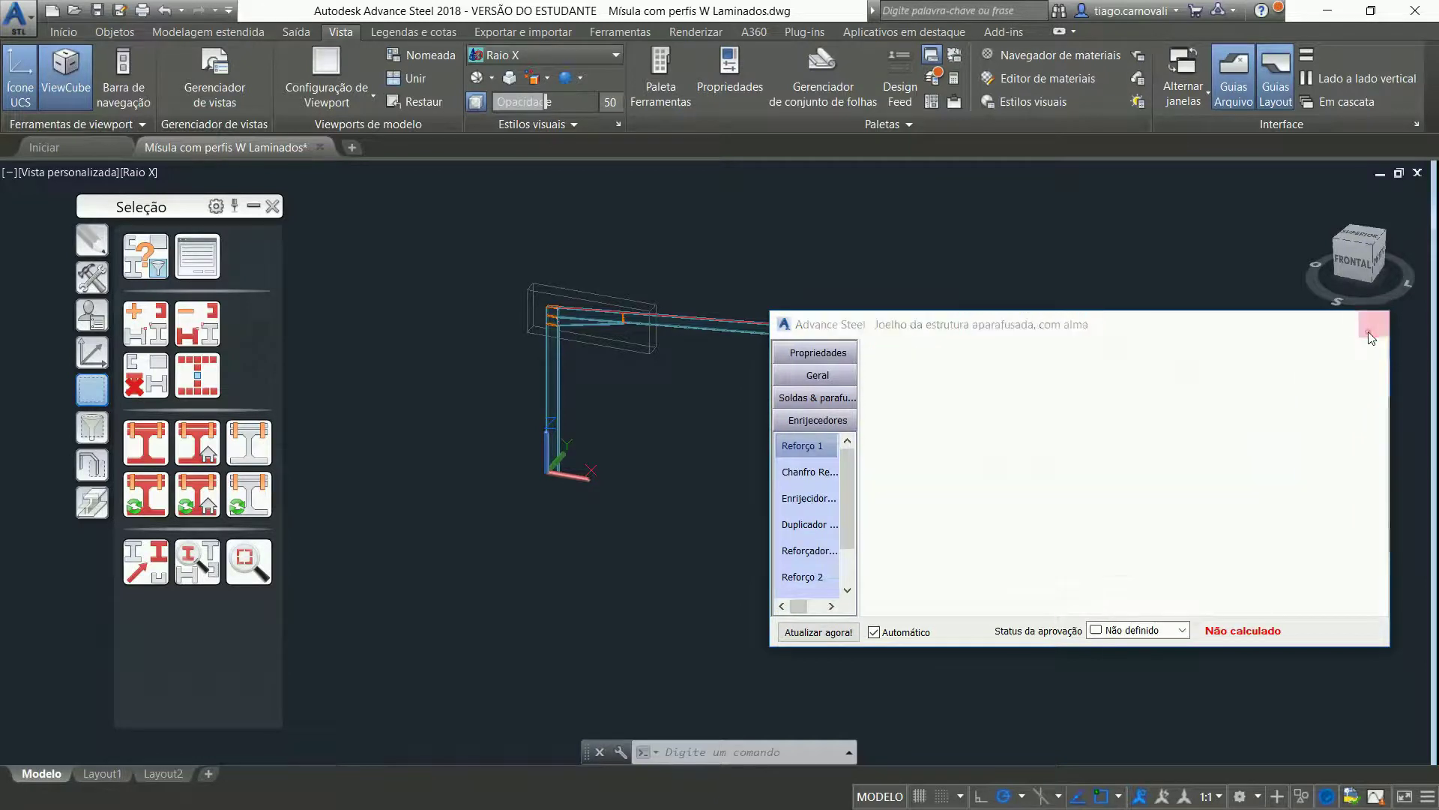
left_click(1373, 324)
- Open the copied connection's properties from the haunch at the opposite column and move the dialog clear of both connection boxes
scroll(1266, 460, "up", 4)
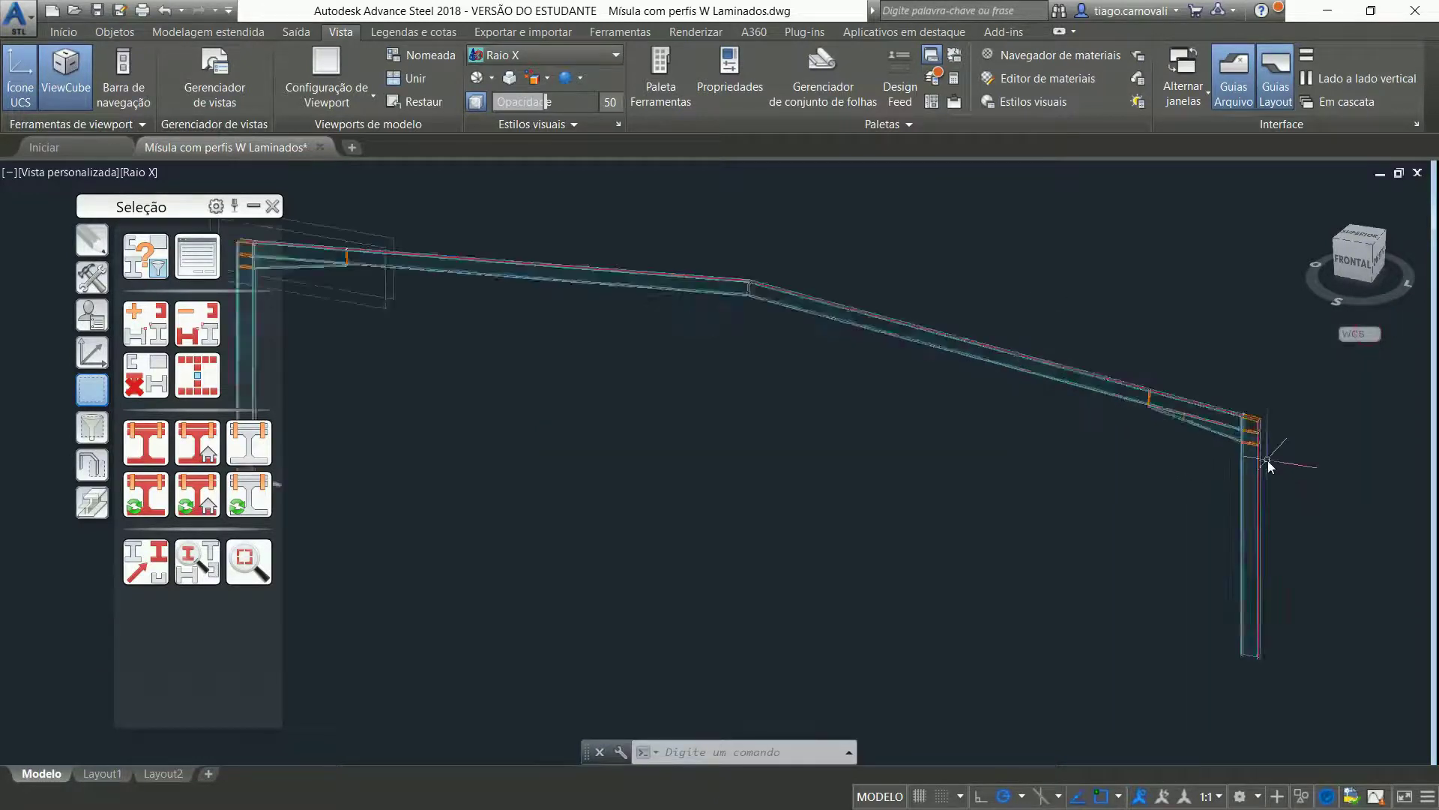
scroll(1222, 483, "down", 5)
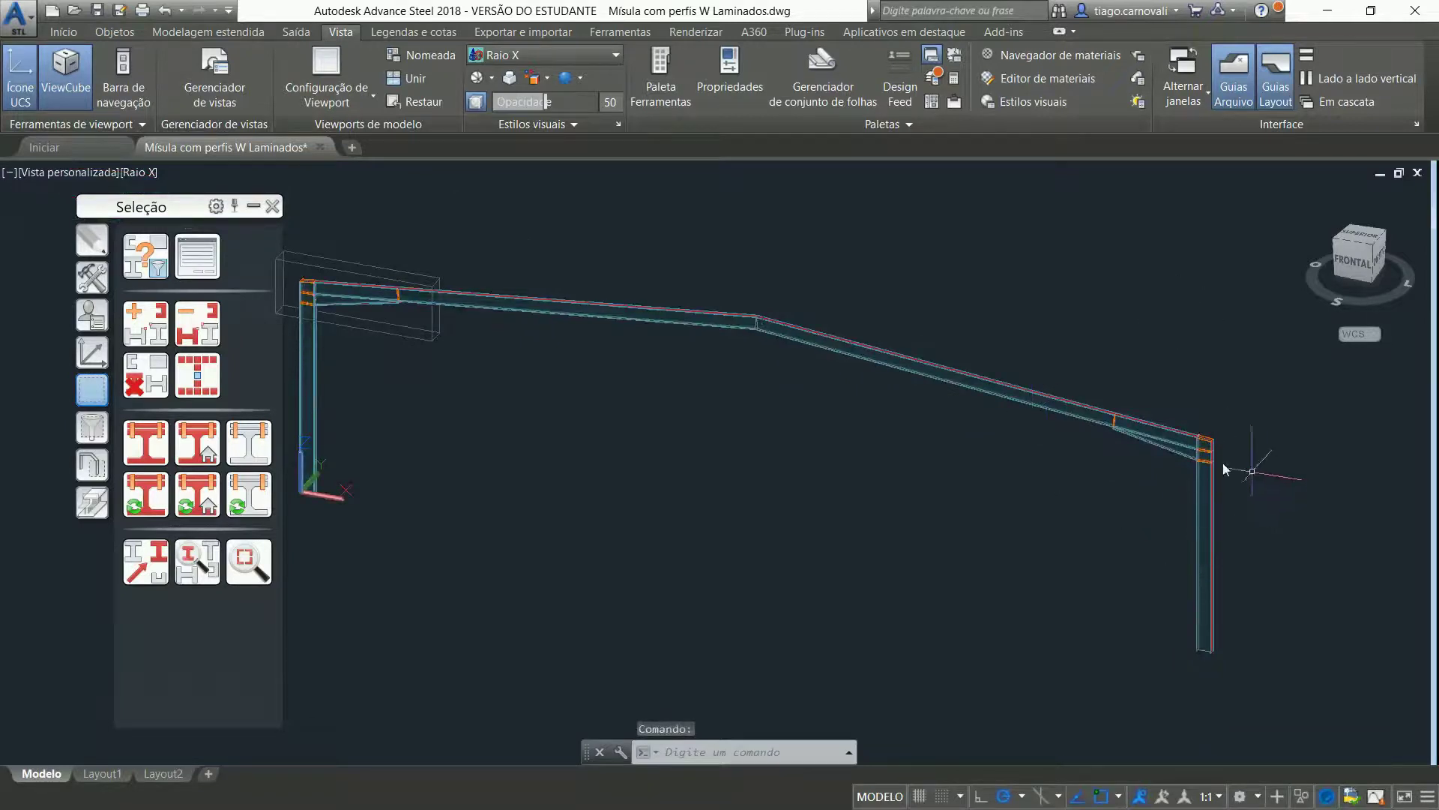
mouse_move(1216, 468)
scroll(1210, 474, "up", 3)
scroll(1139, 387, "up", 2)
scroll(1146, 427, "up", 3)
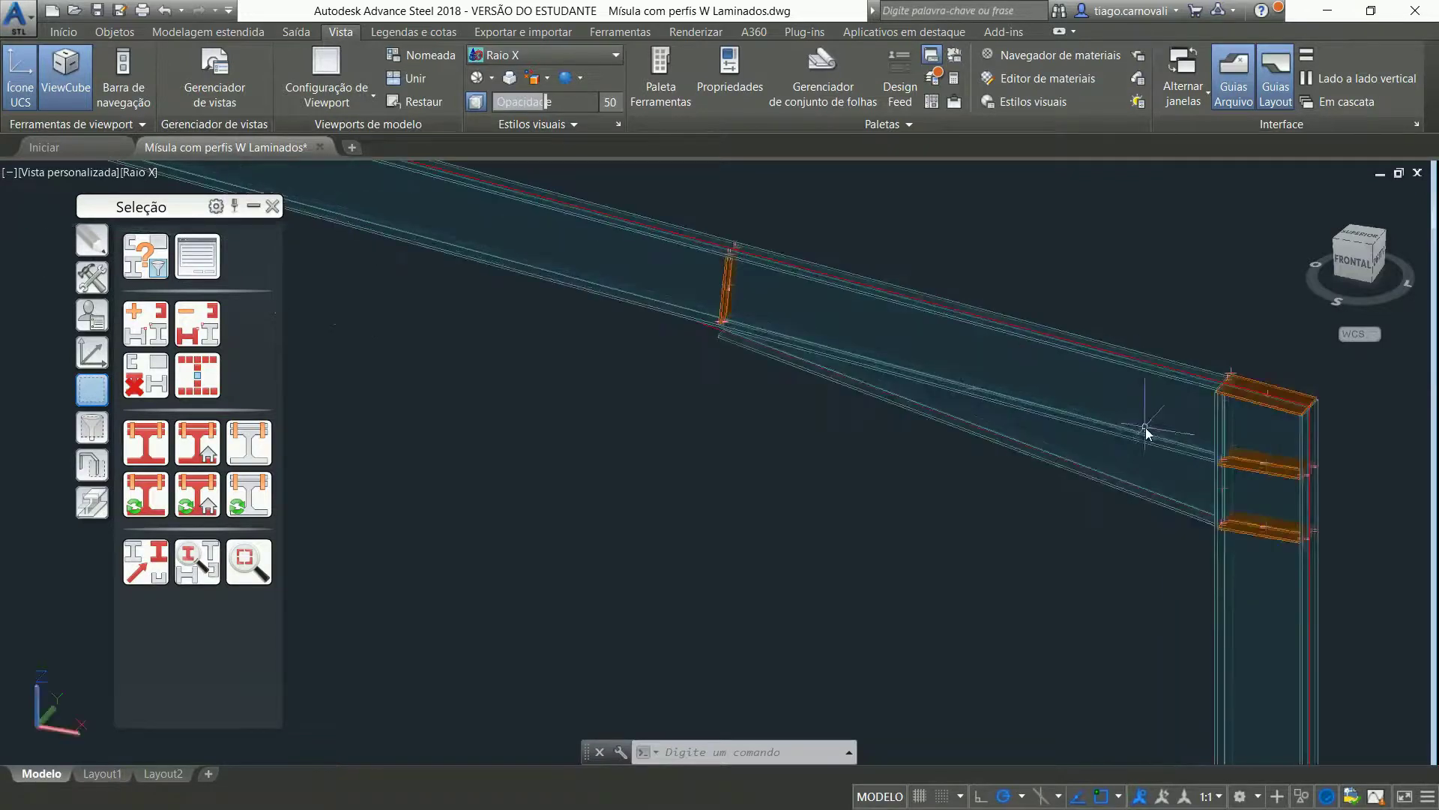
left_click(1150, 474)
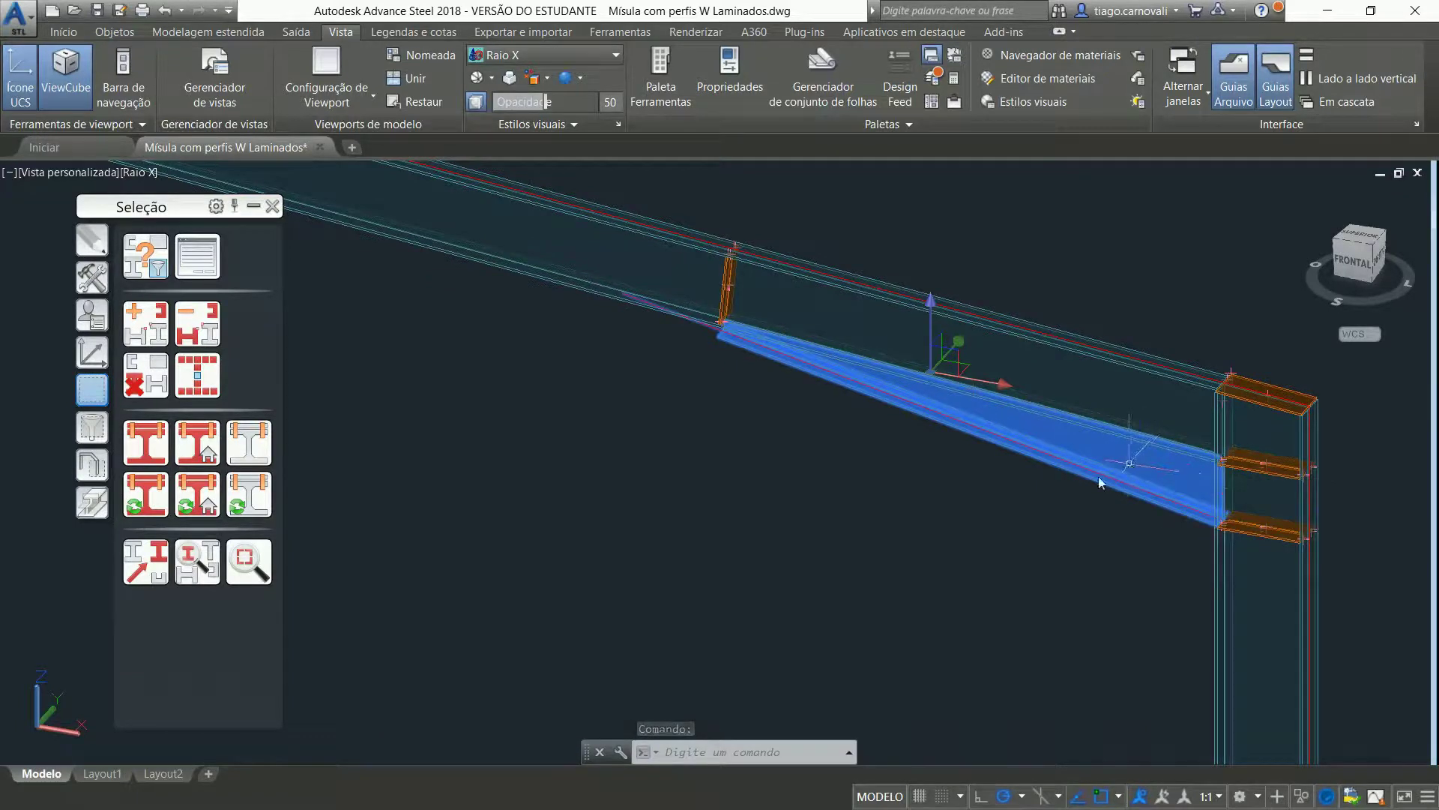
right_click(970, 532)
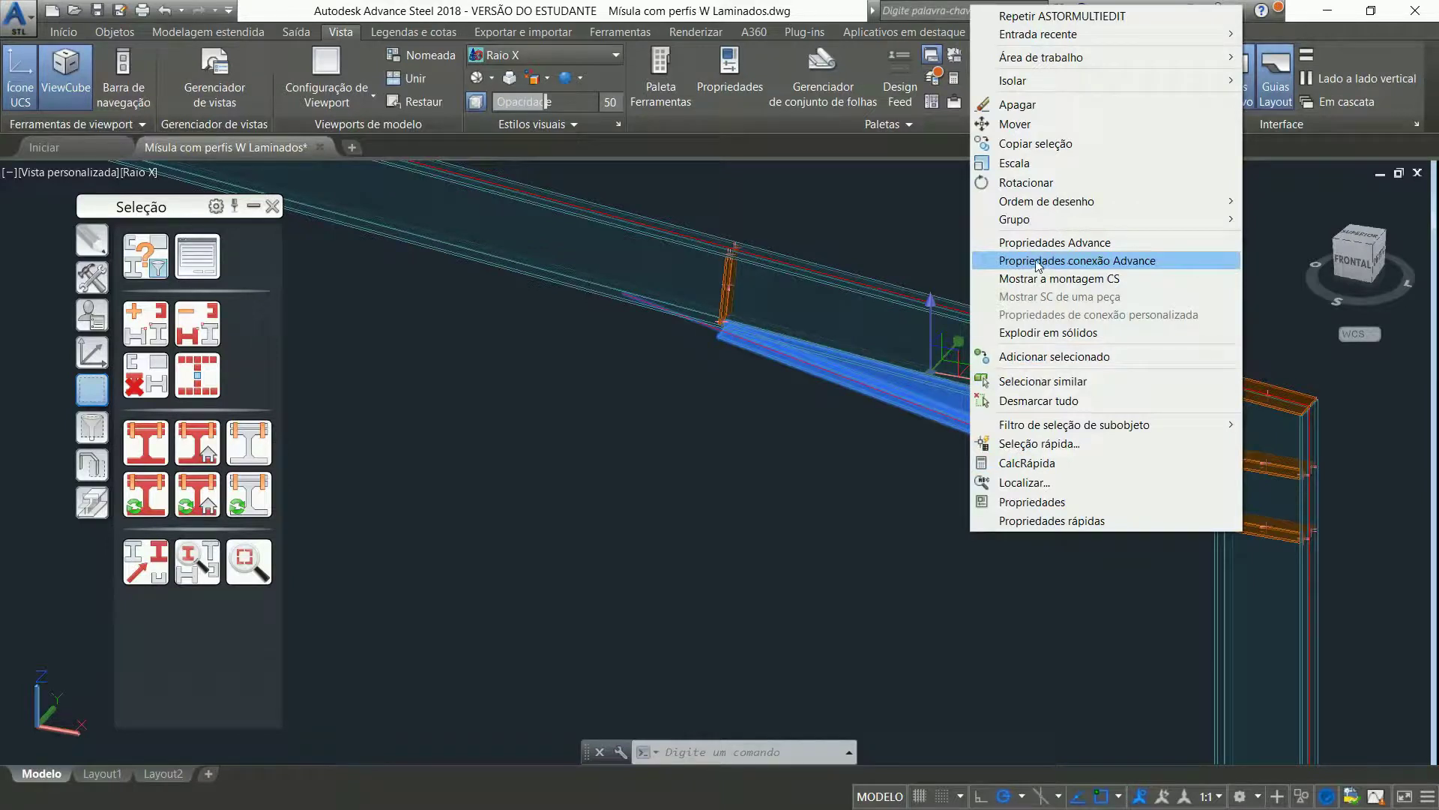
left_click(1130, 262)
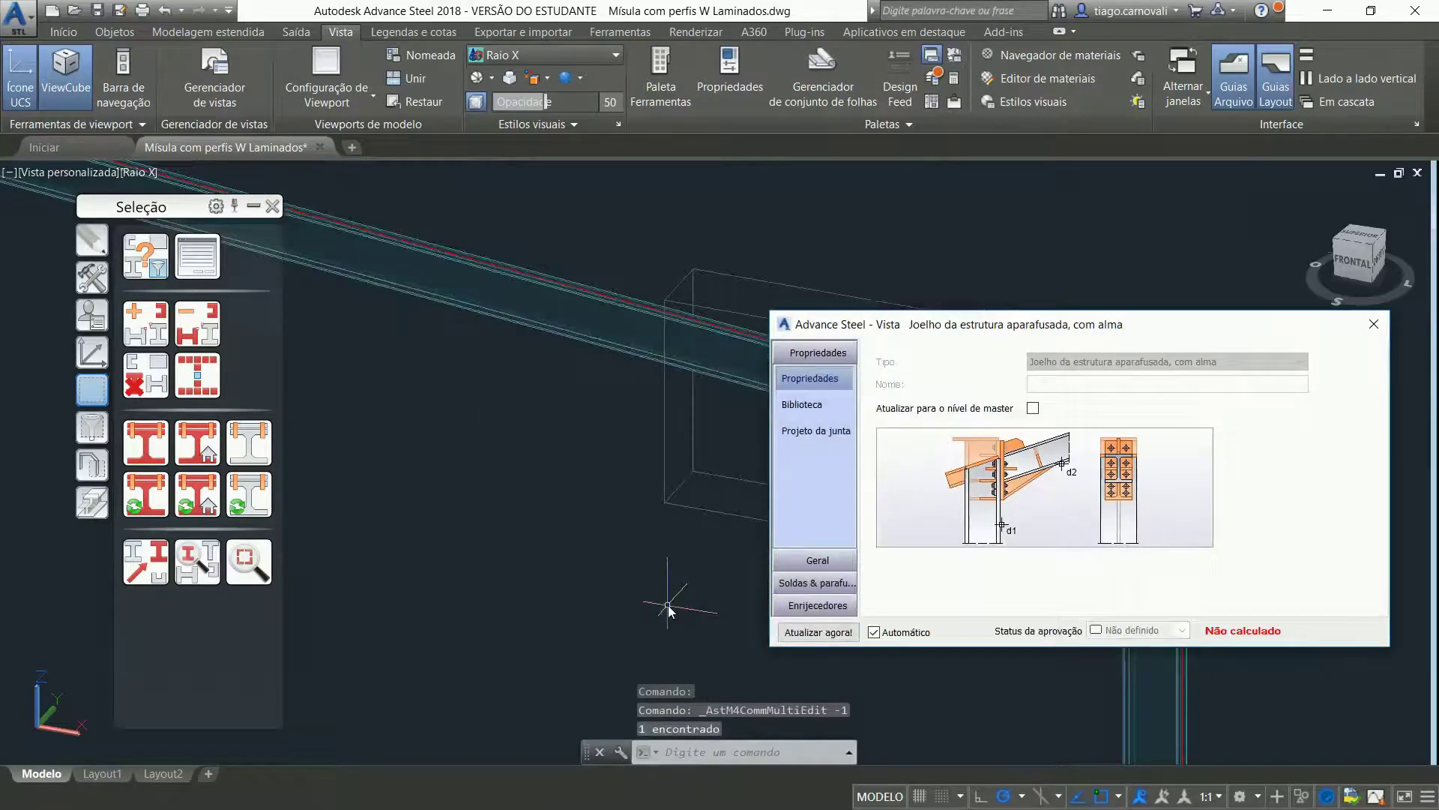
scroll(610, 589, "down", 2)
scroll(636, 587, "down", 2)
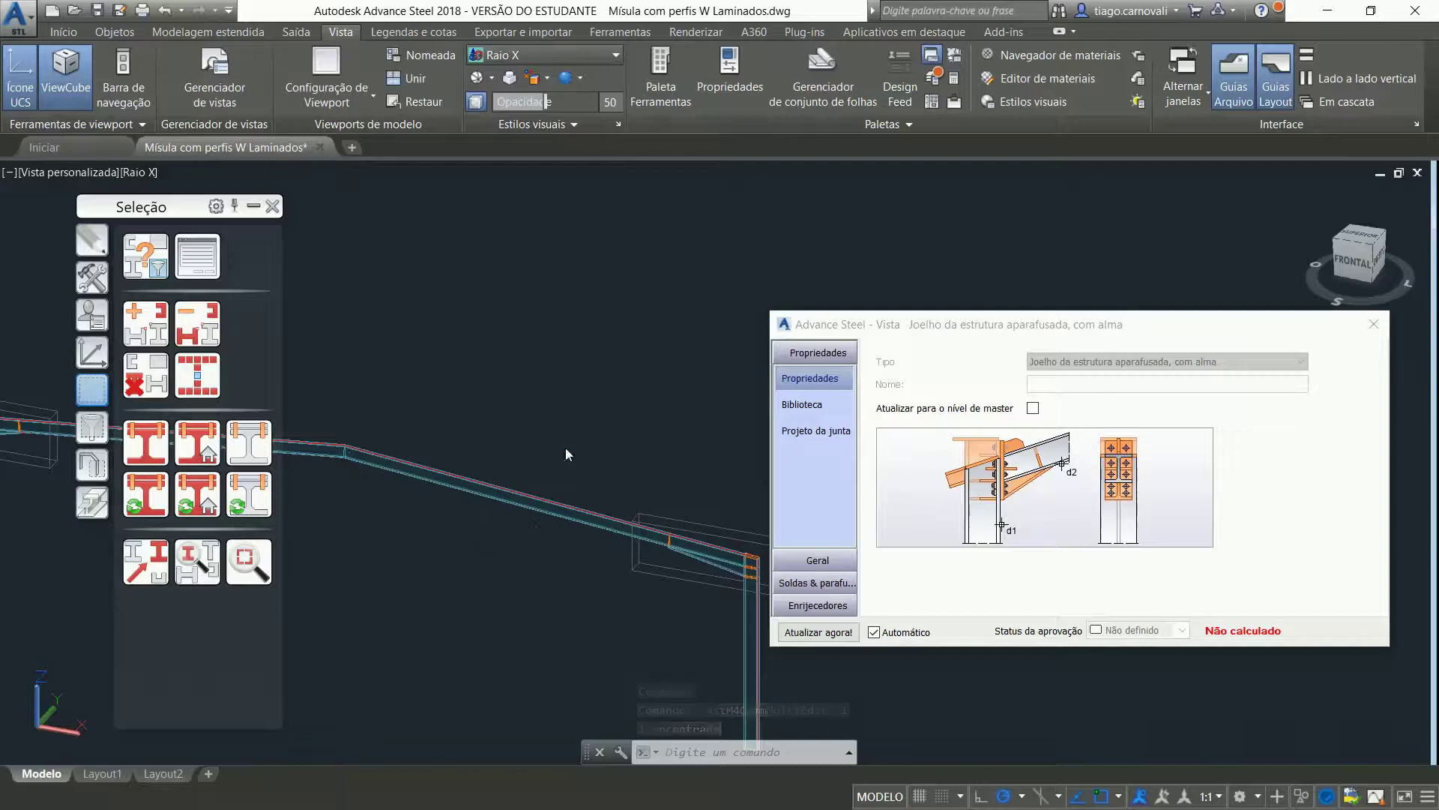
middle_click_drag(469, 568, 907, 443)
left_click_drag(955, 327, 623, 403)
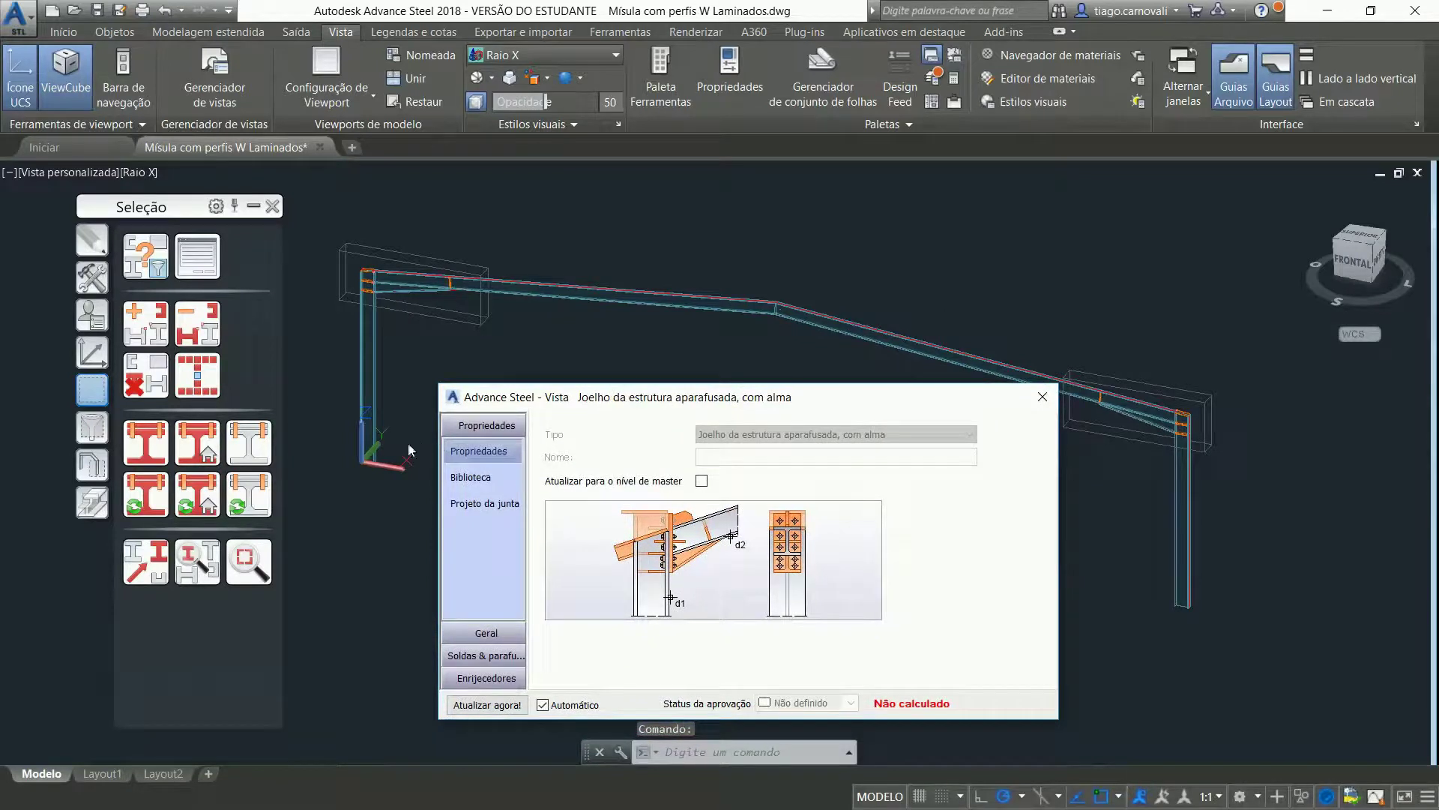
- Review the copied connection's haunch, additional plate, additional beam, end plate, cap plate, bolt, bolt pattern and standard weld settings
left_click(484, 629)
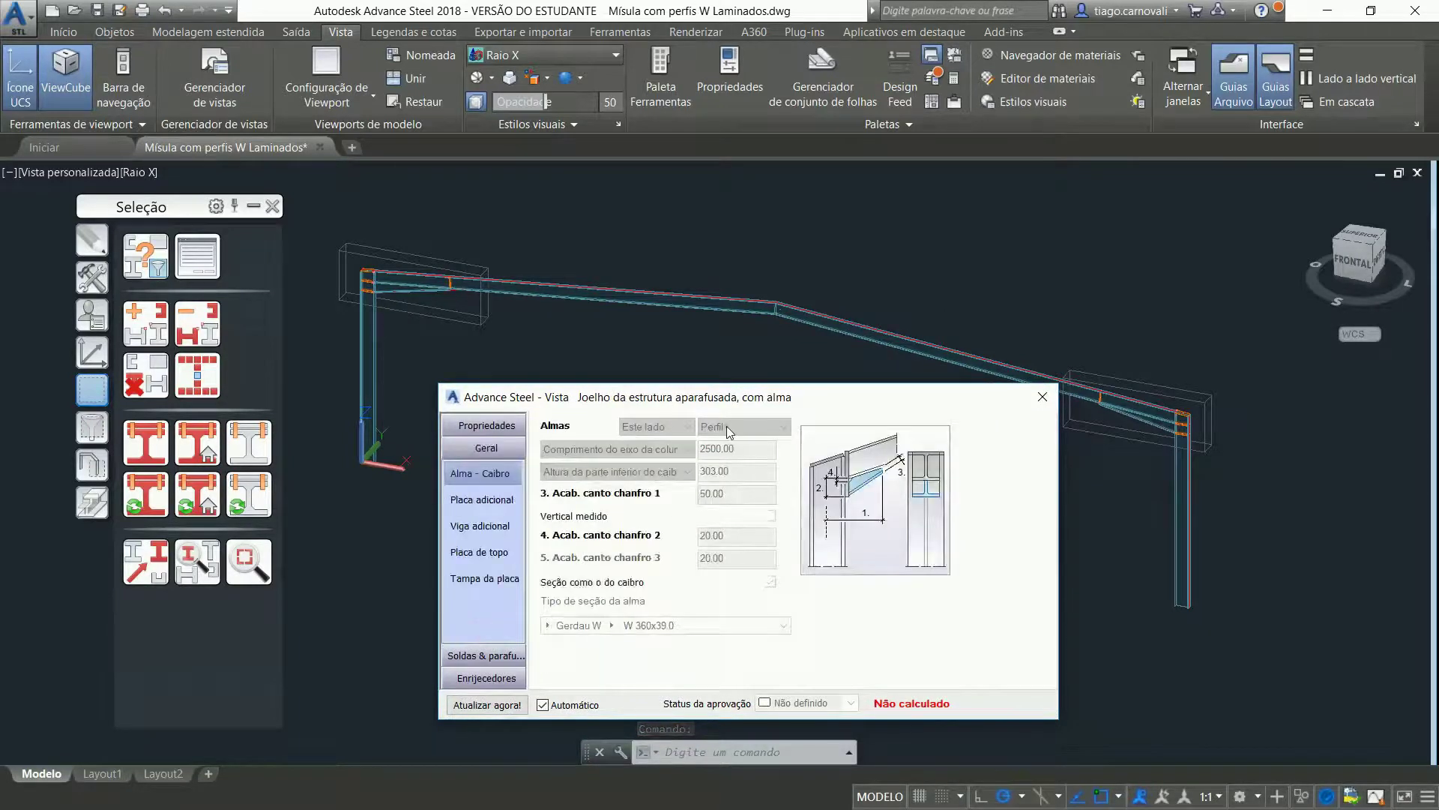
left_click(498, 500)
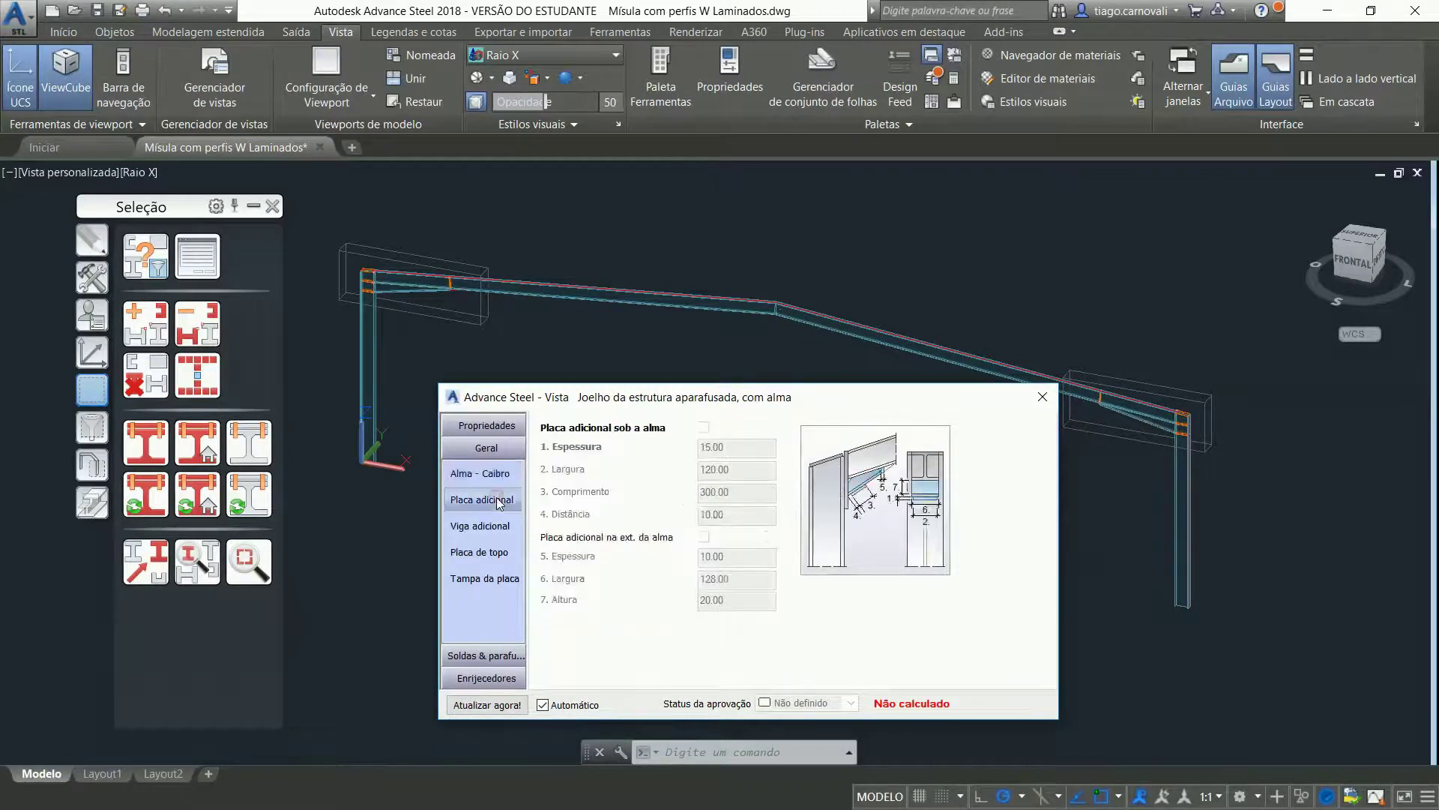
left_click(486, 525)
left_click(488, 555)
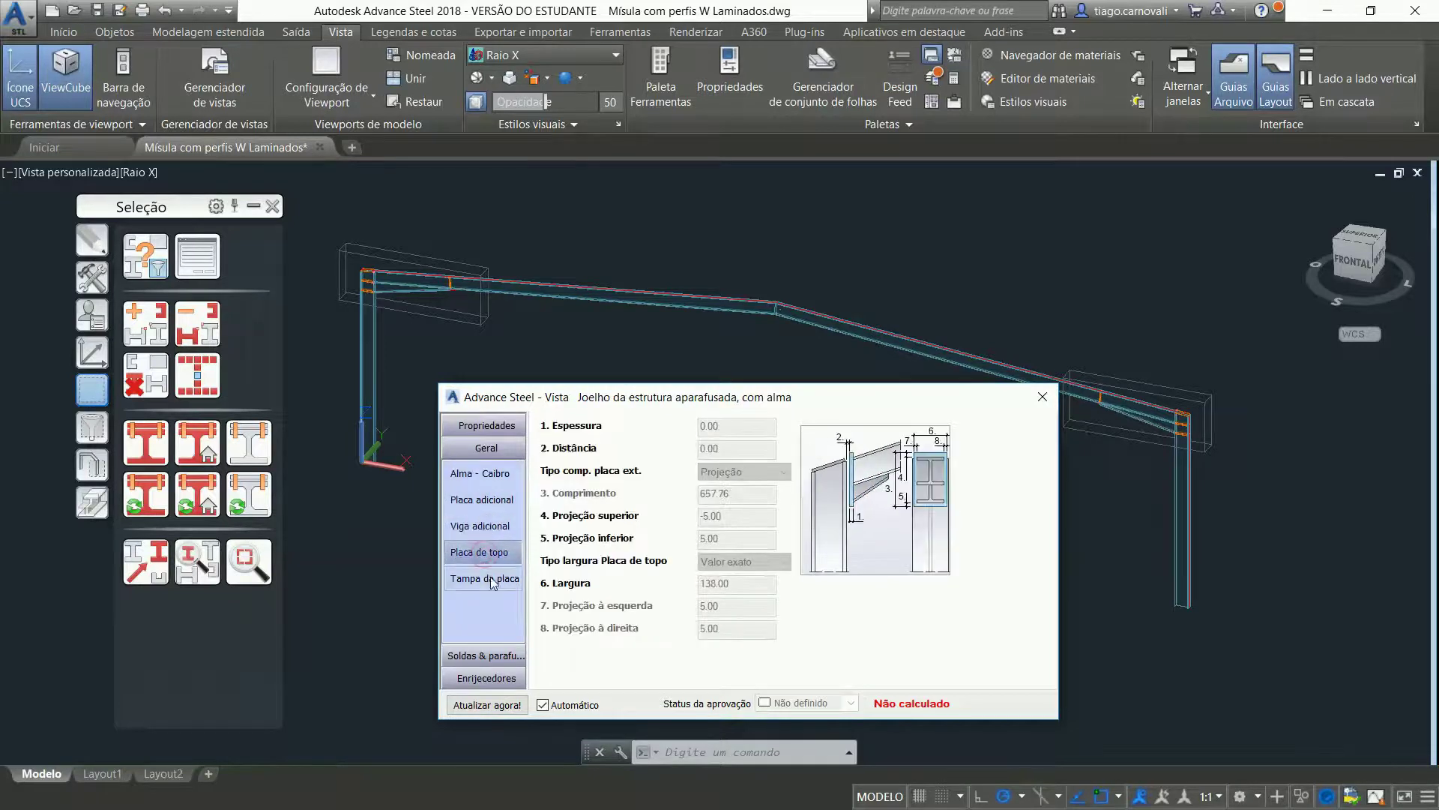
left_click(485, 578)
left_click(500, 655)
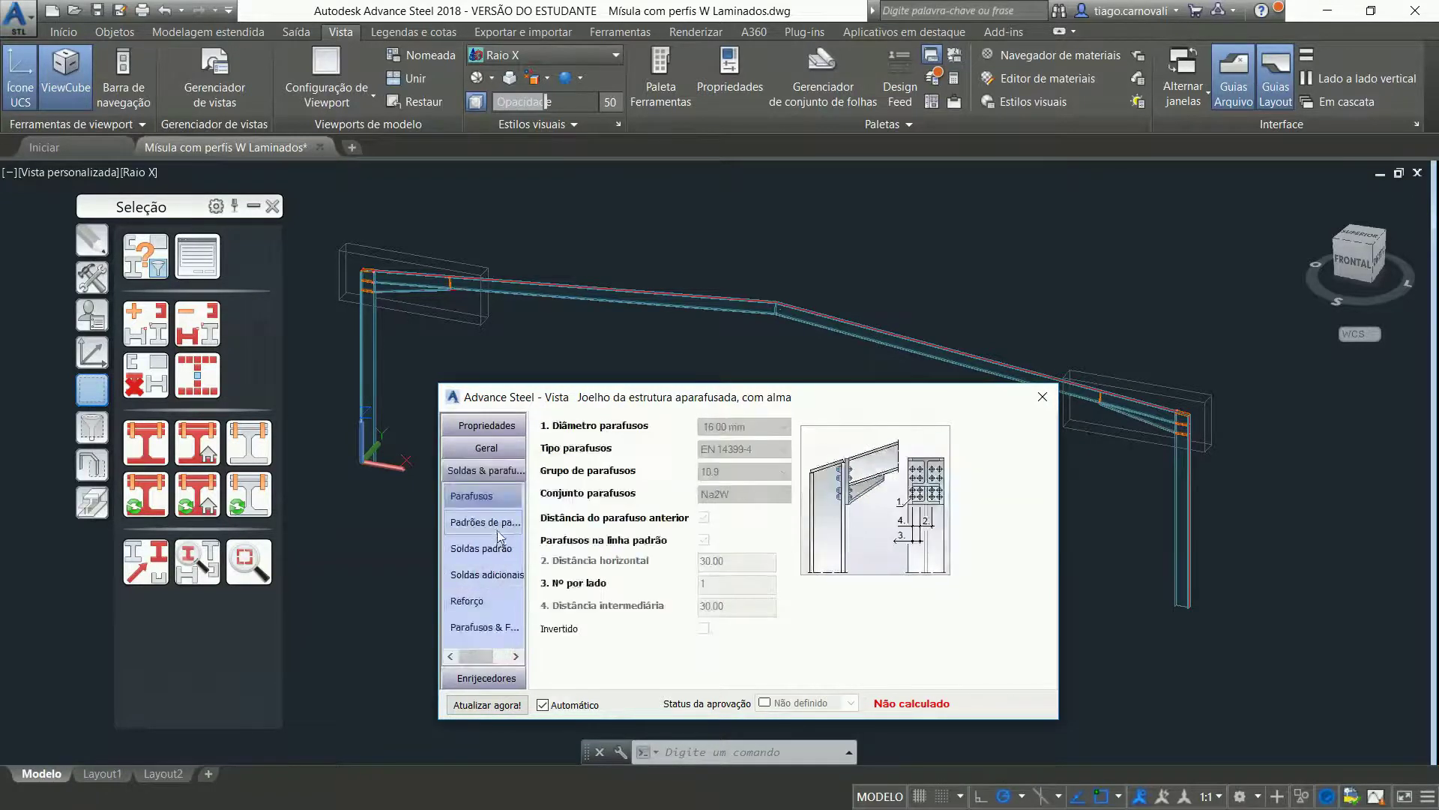
left_click(497, 528)
left_click(498, 549)
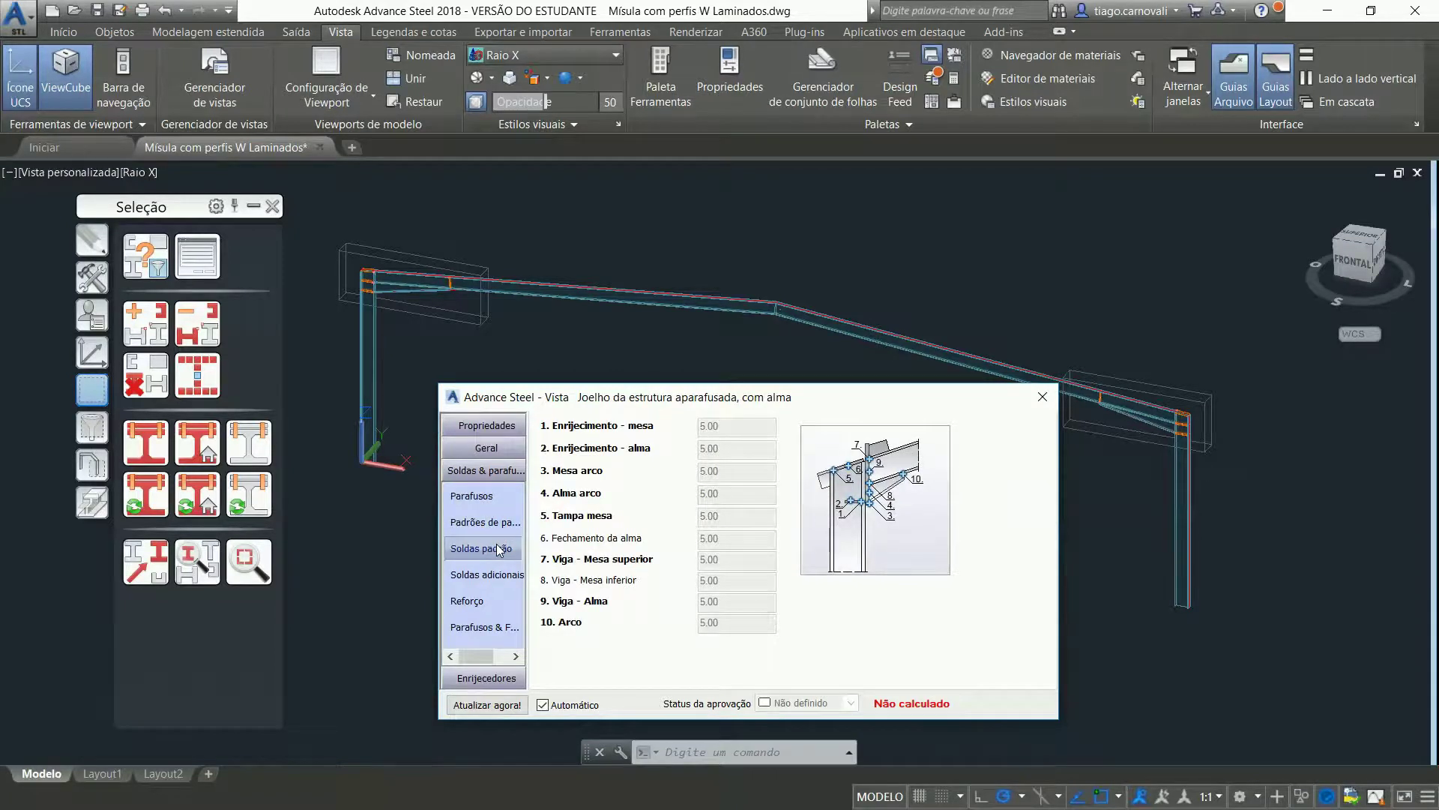
- Upgrade the copied connection to master level and review its haunch-rafter and additional plate settings
left_click(513, 429)
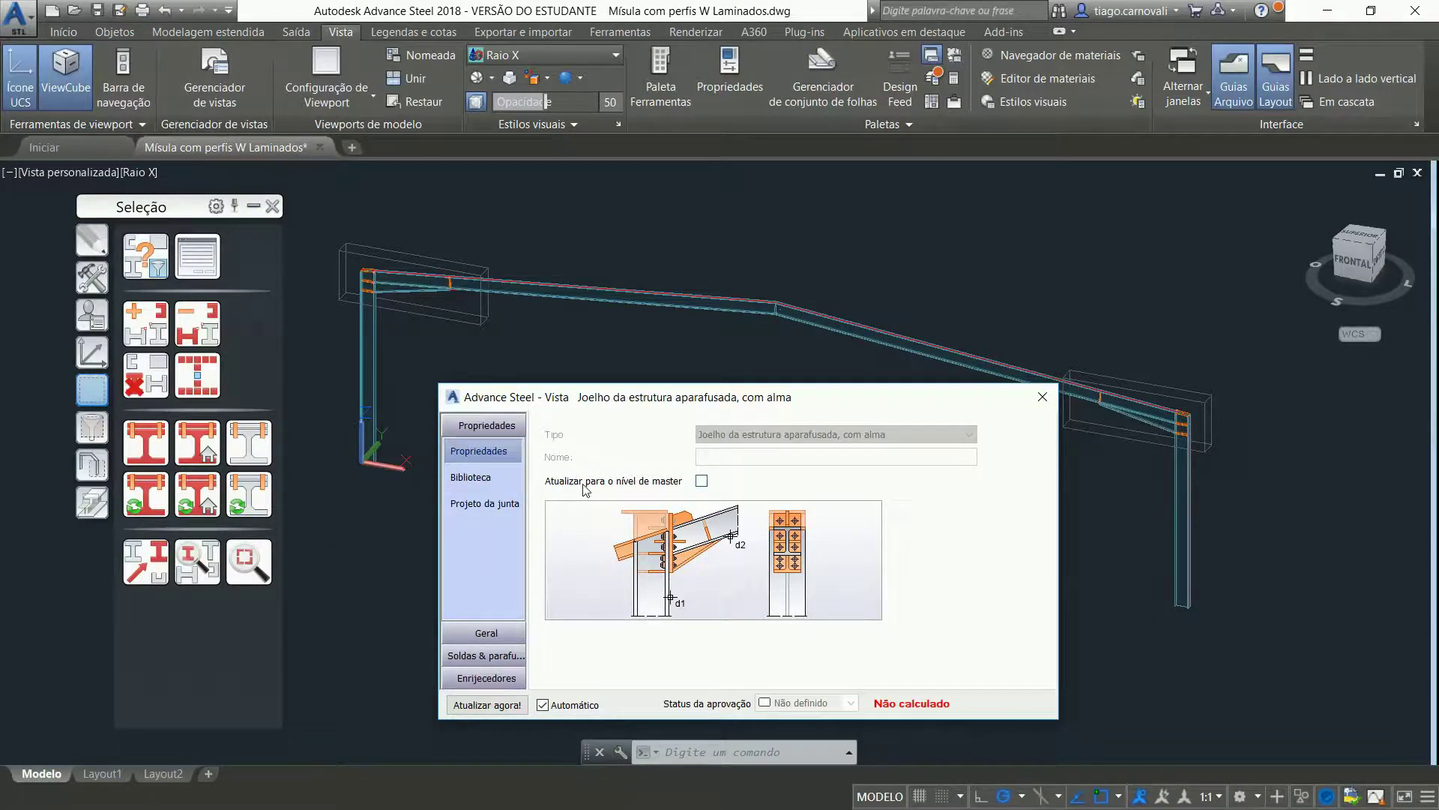
left_click(703, 480)
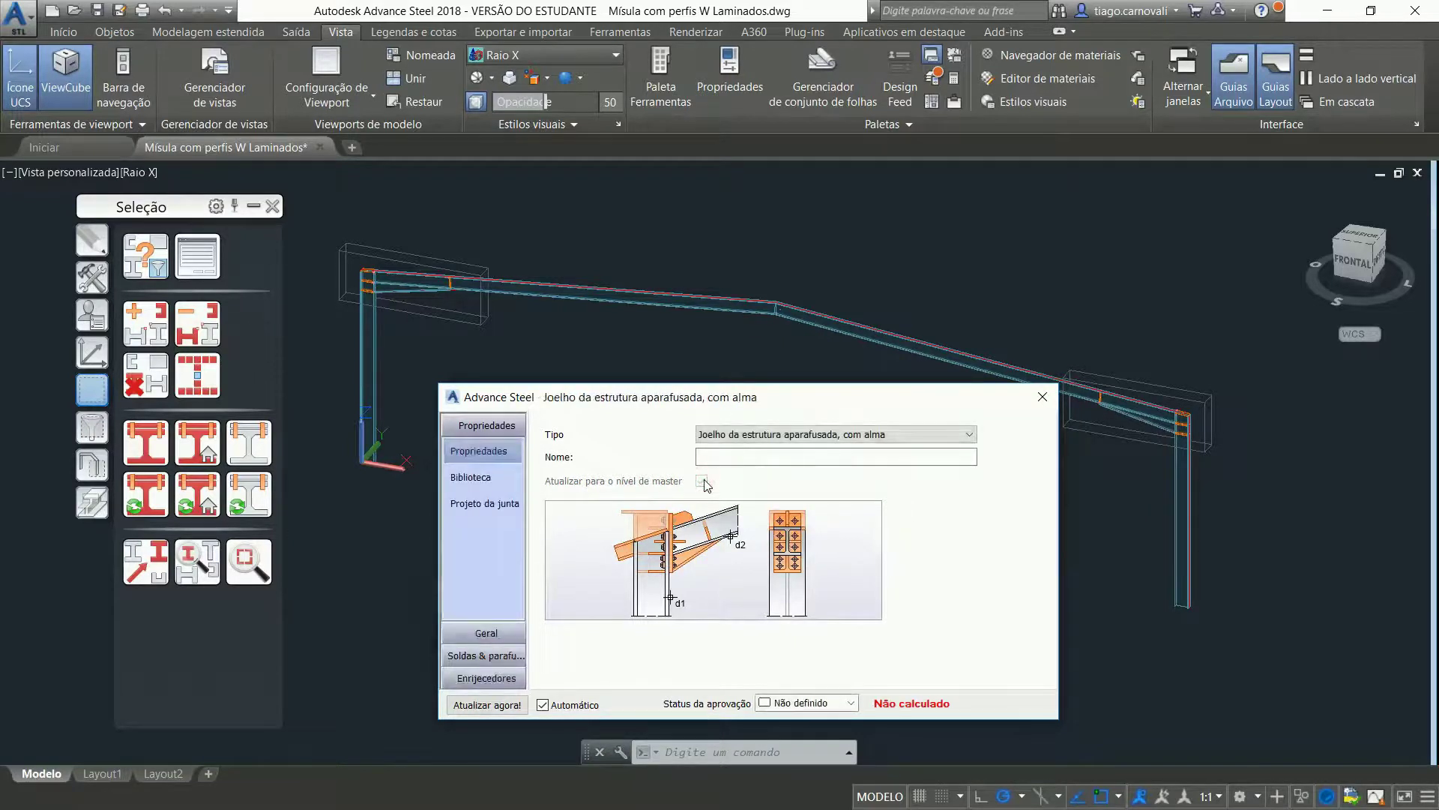
left_click(487, 634)
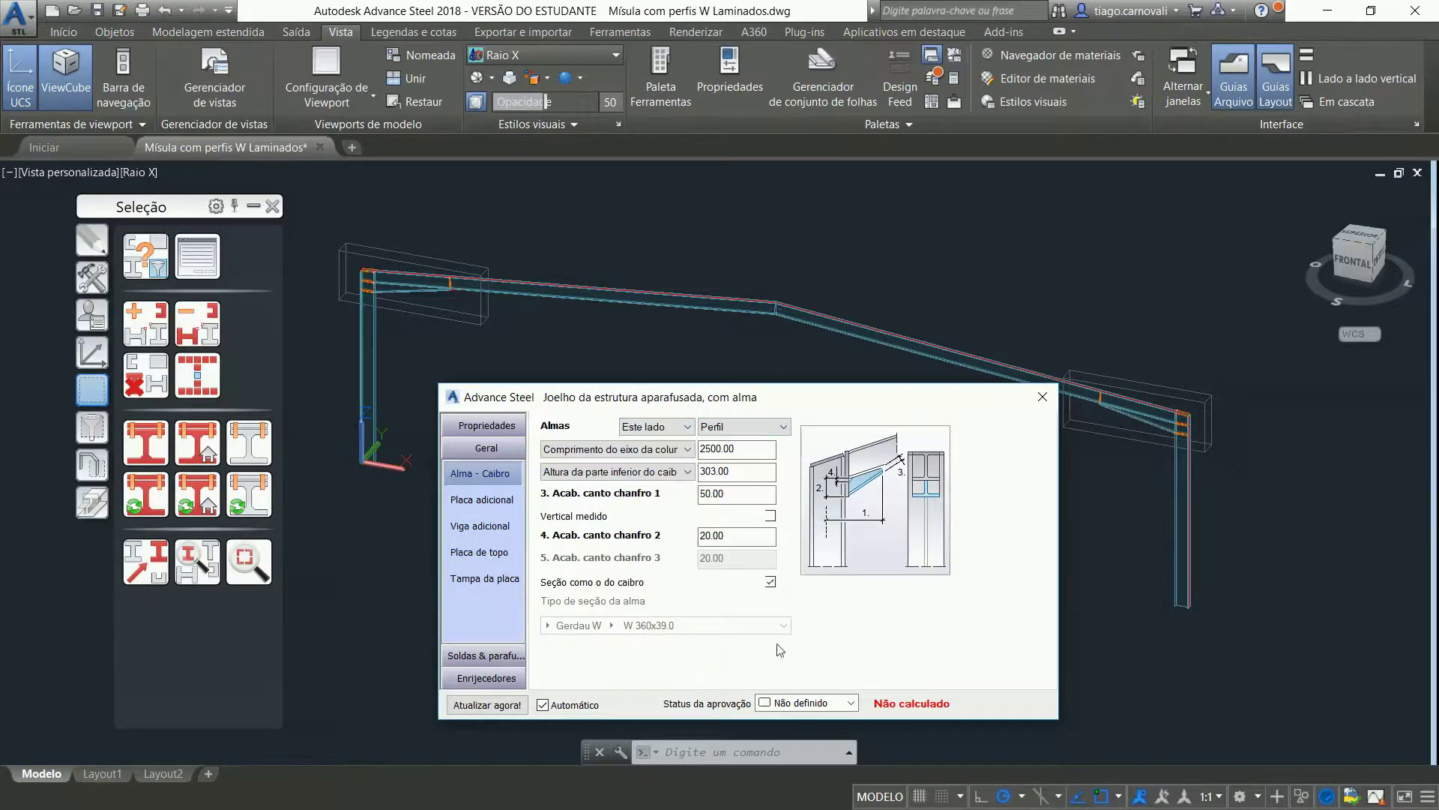
left_click(477, 536)
left_click(475, 517)
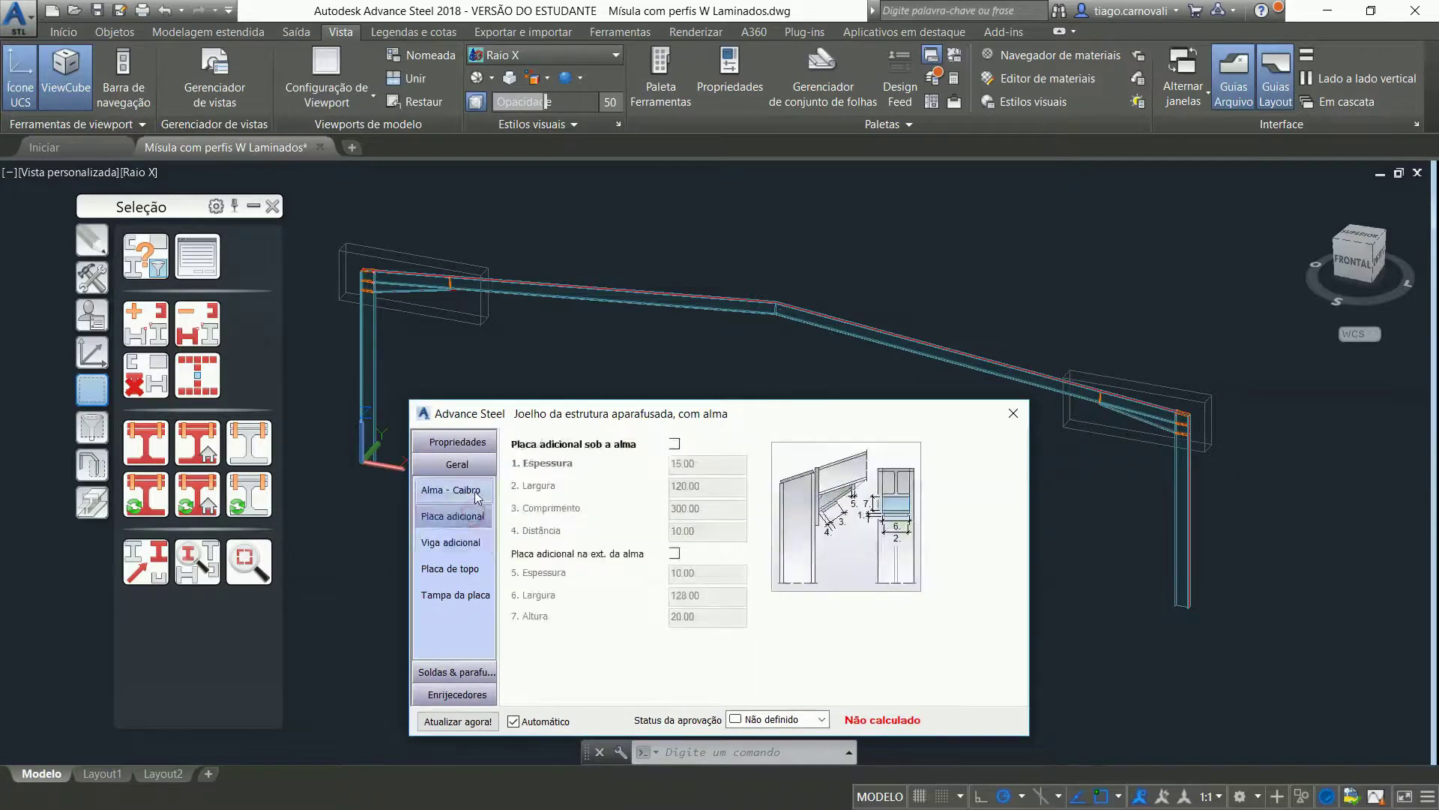
left_click(477, 494)
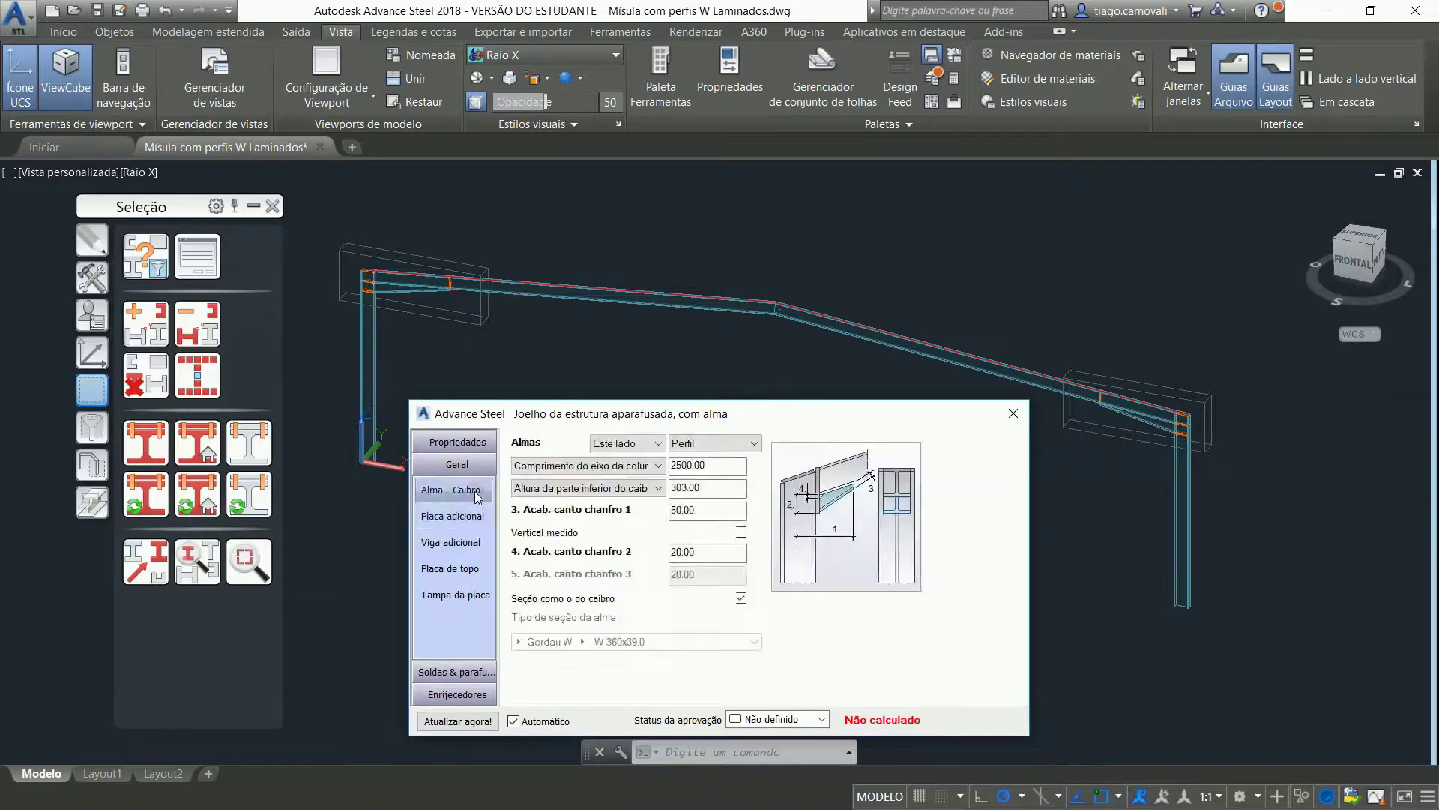
- Set the haunch side of the upgraded connection to "O outro lado"
left_click(659, 443)
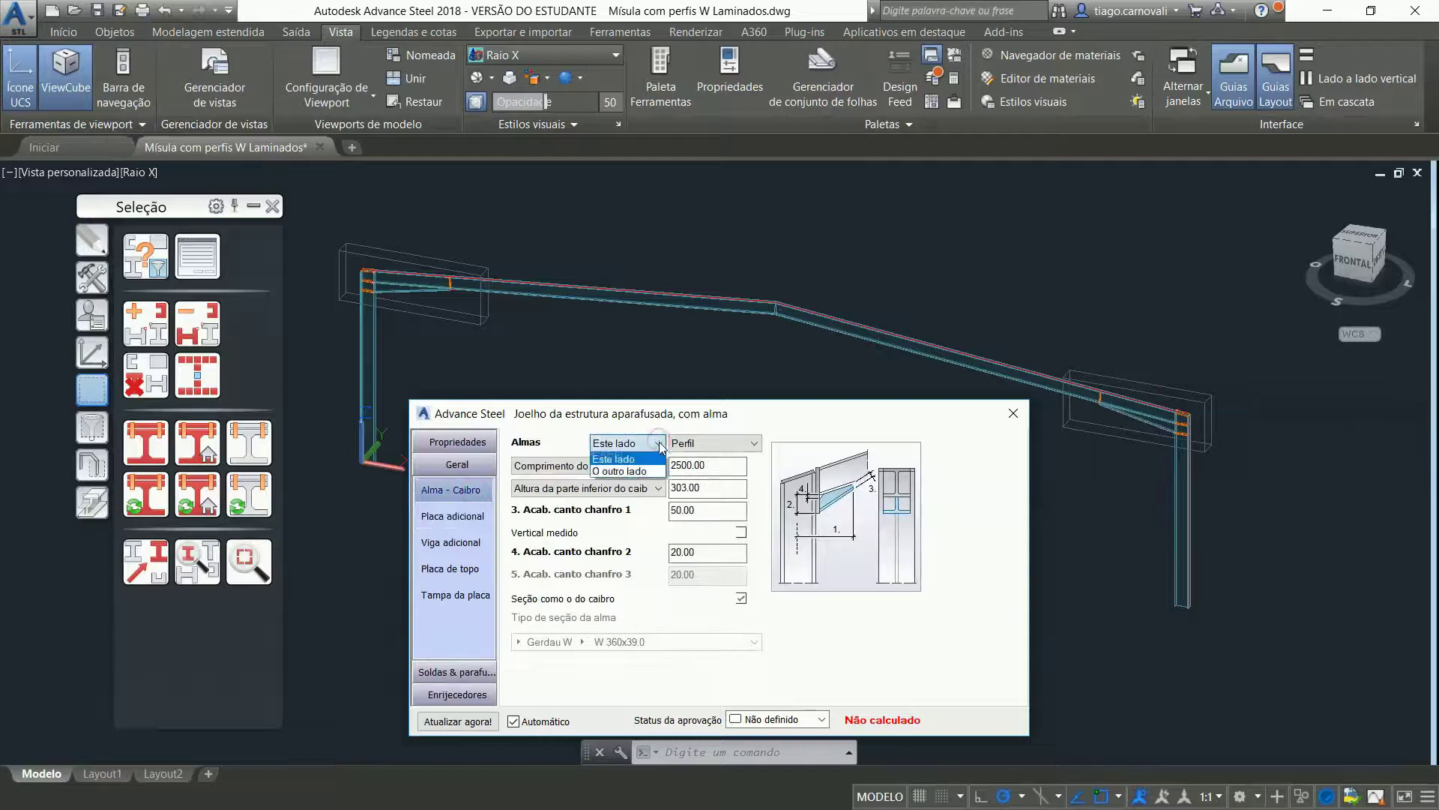
left_click(649, 471)
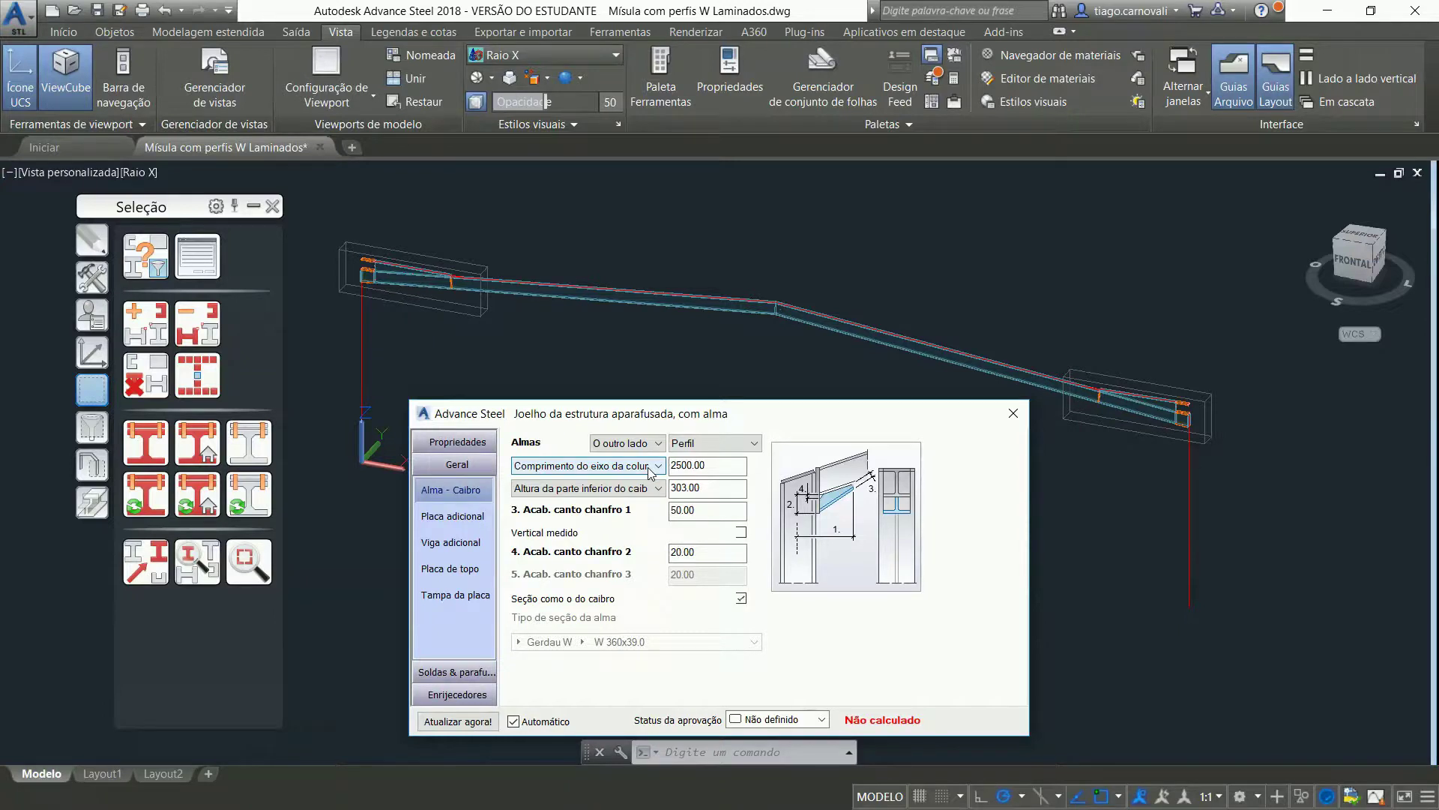
left_click(650, 473)
left_click(650, 464)
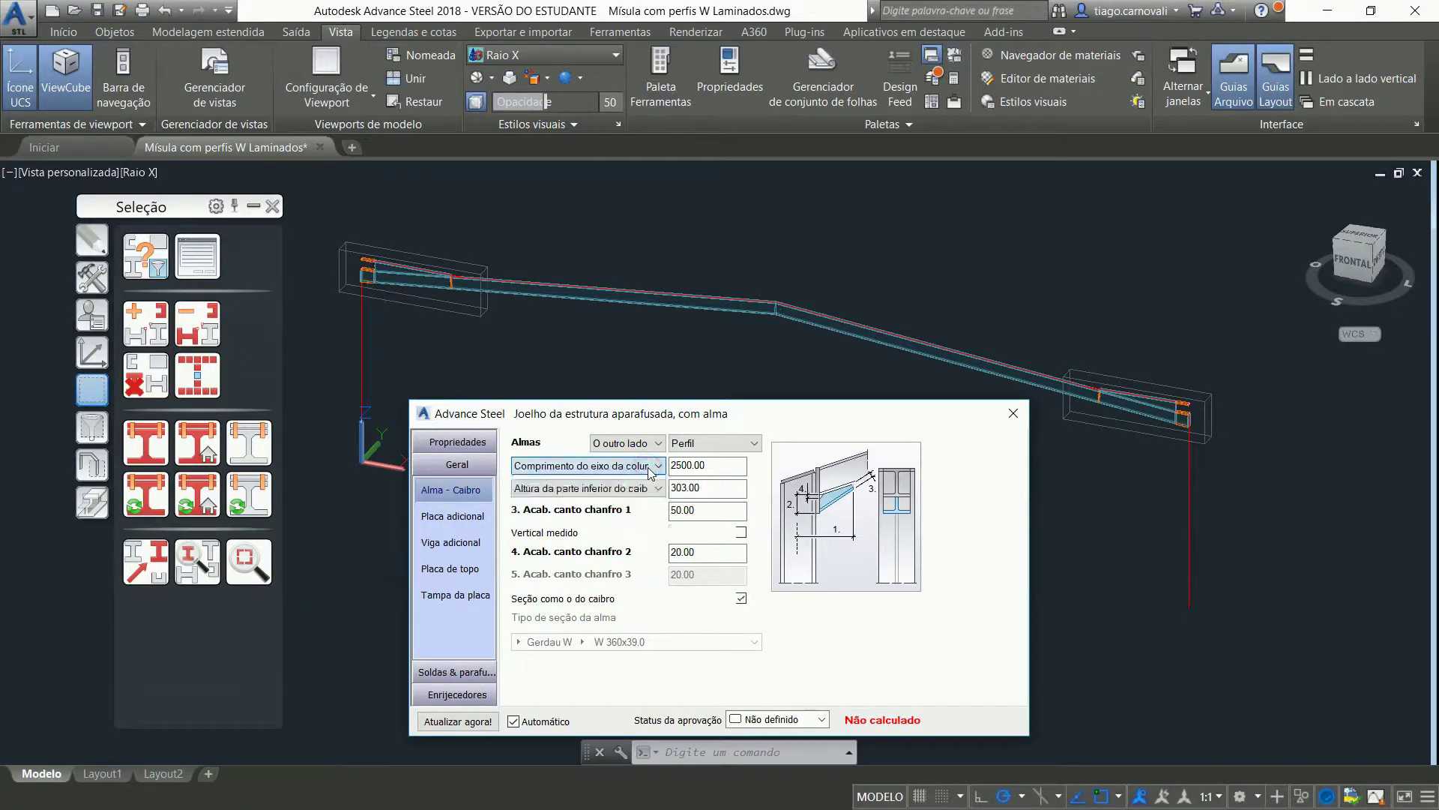
- Set the haunch side back to "Este lado" and close the connection's properties
left_click(647, 444)
left_click(650, 465)
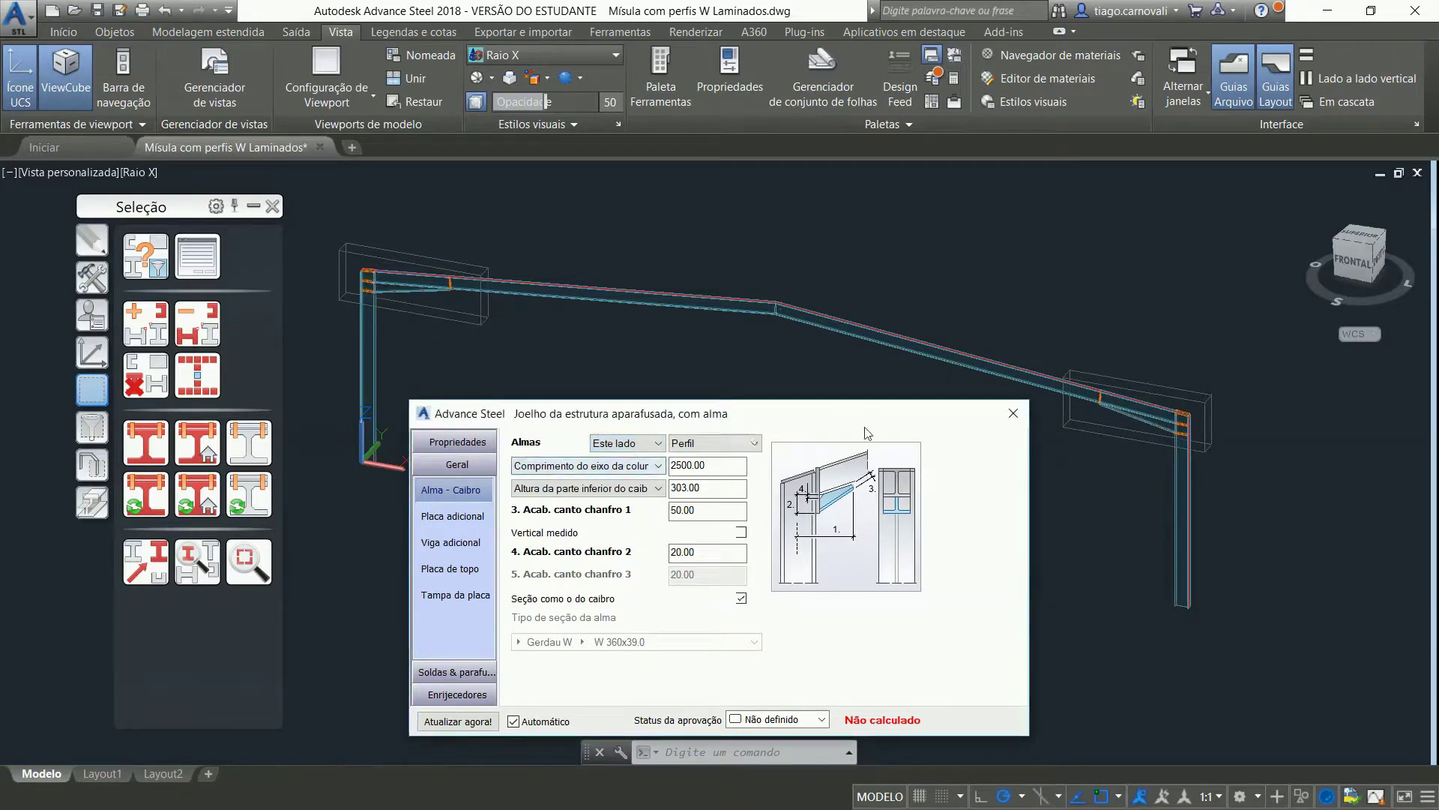
left_click(1012, 415)
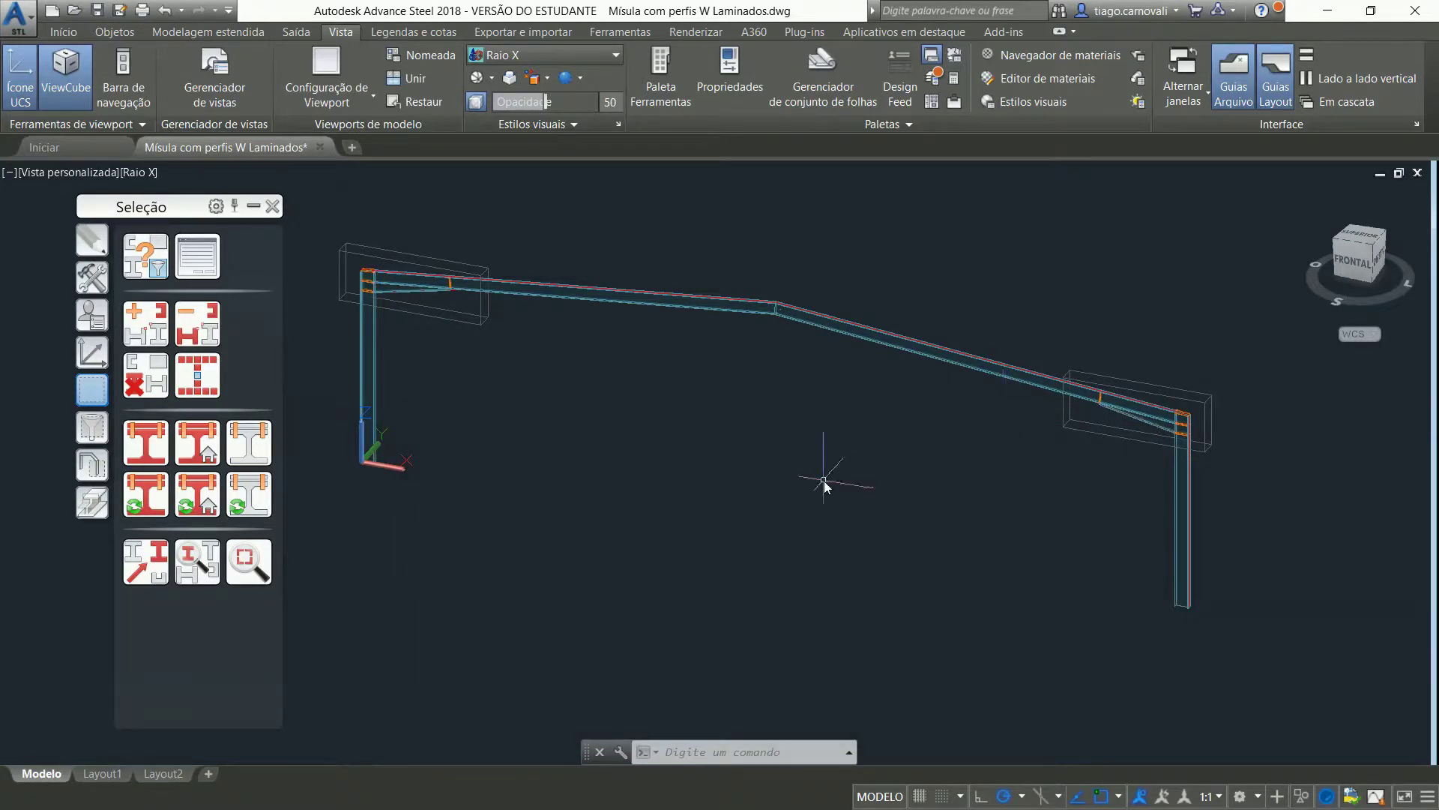